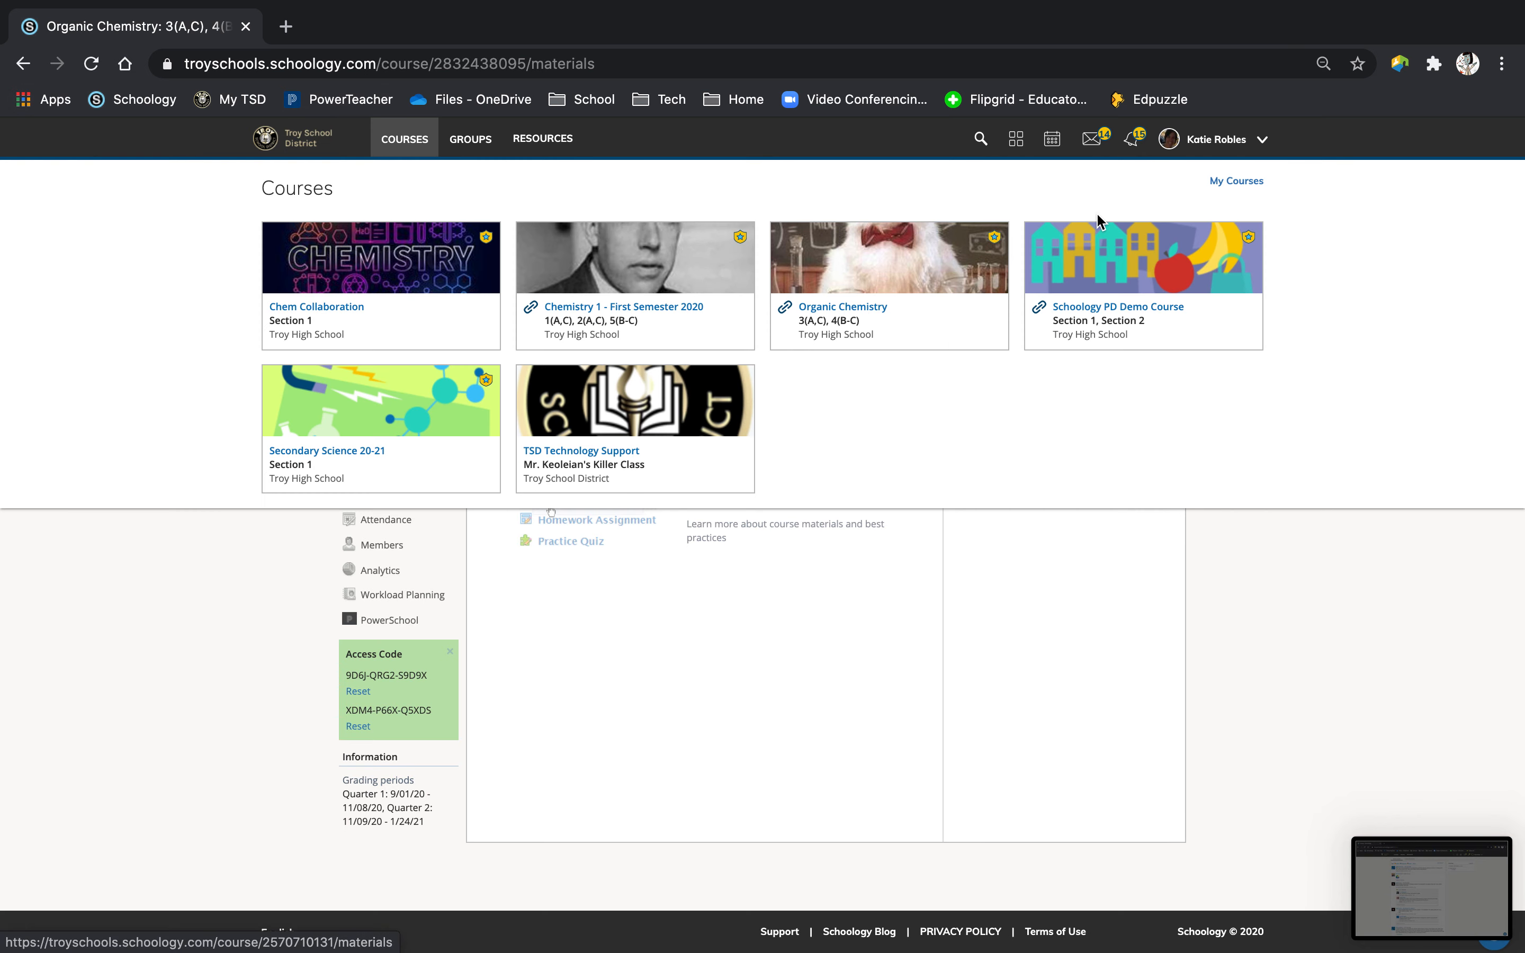
Open the Organic Chemistry 3(A,C), 4(B-C) course from the full list of current courses.
{"action": "left_click", "coordinate": [1226, 182]}
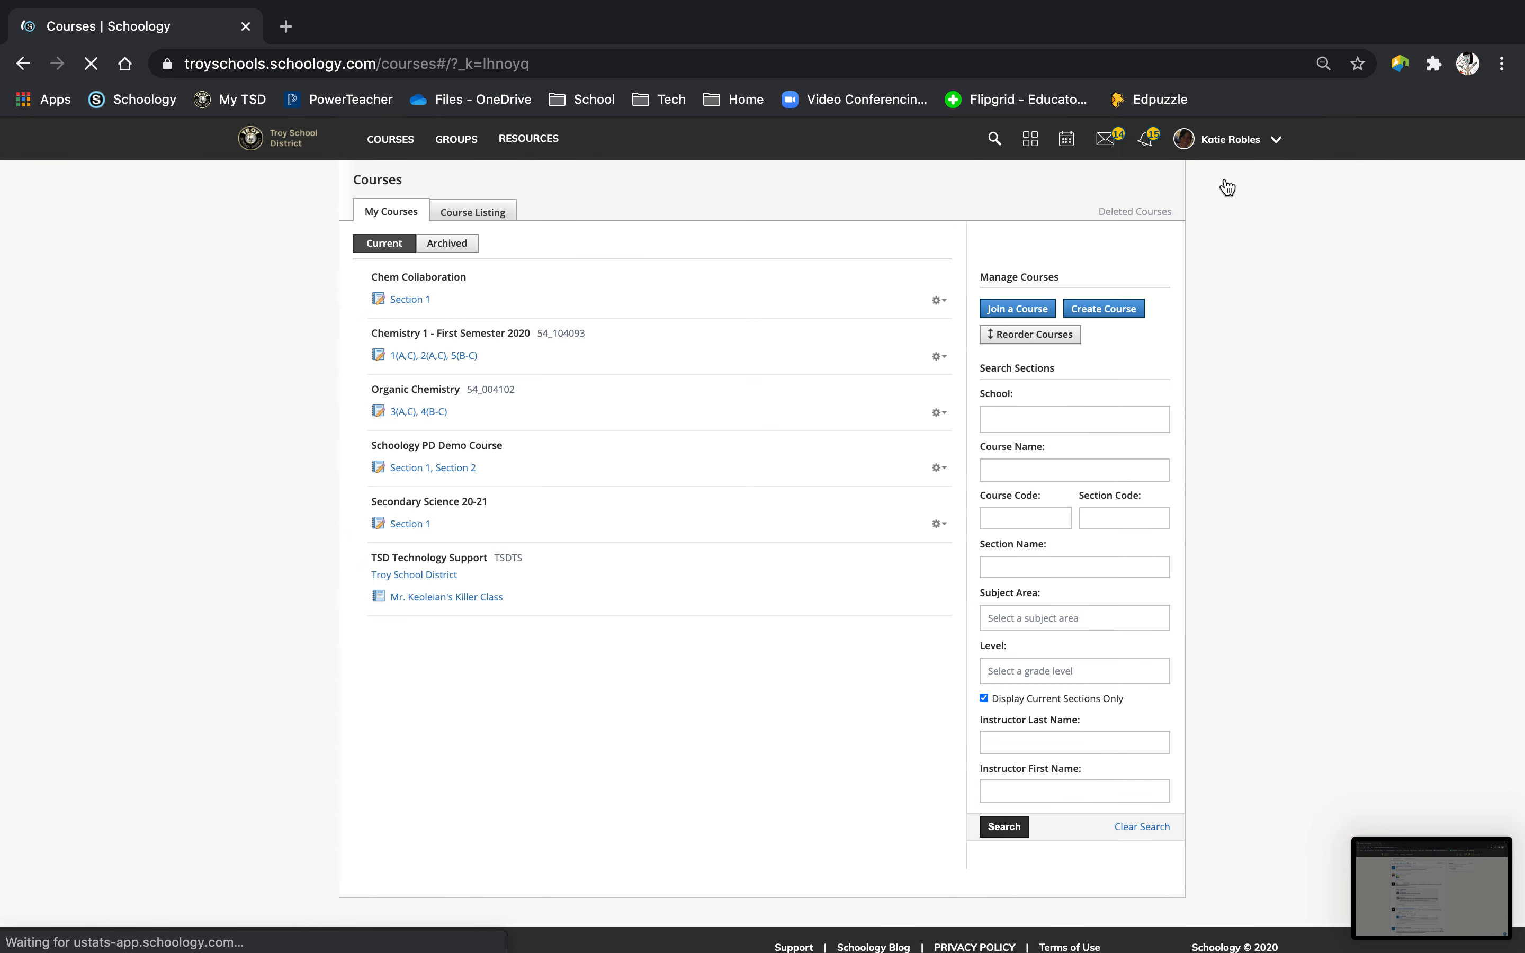
{"action": "left_click", "coordinate": [939, 413]}
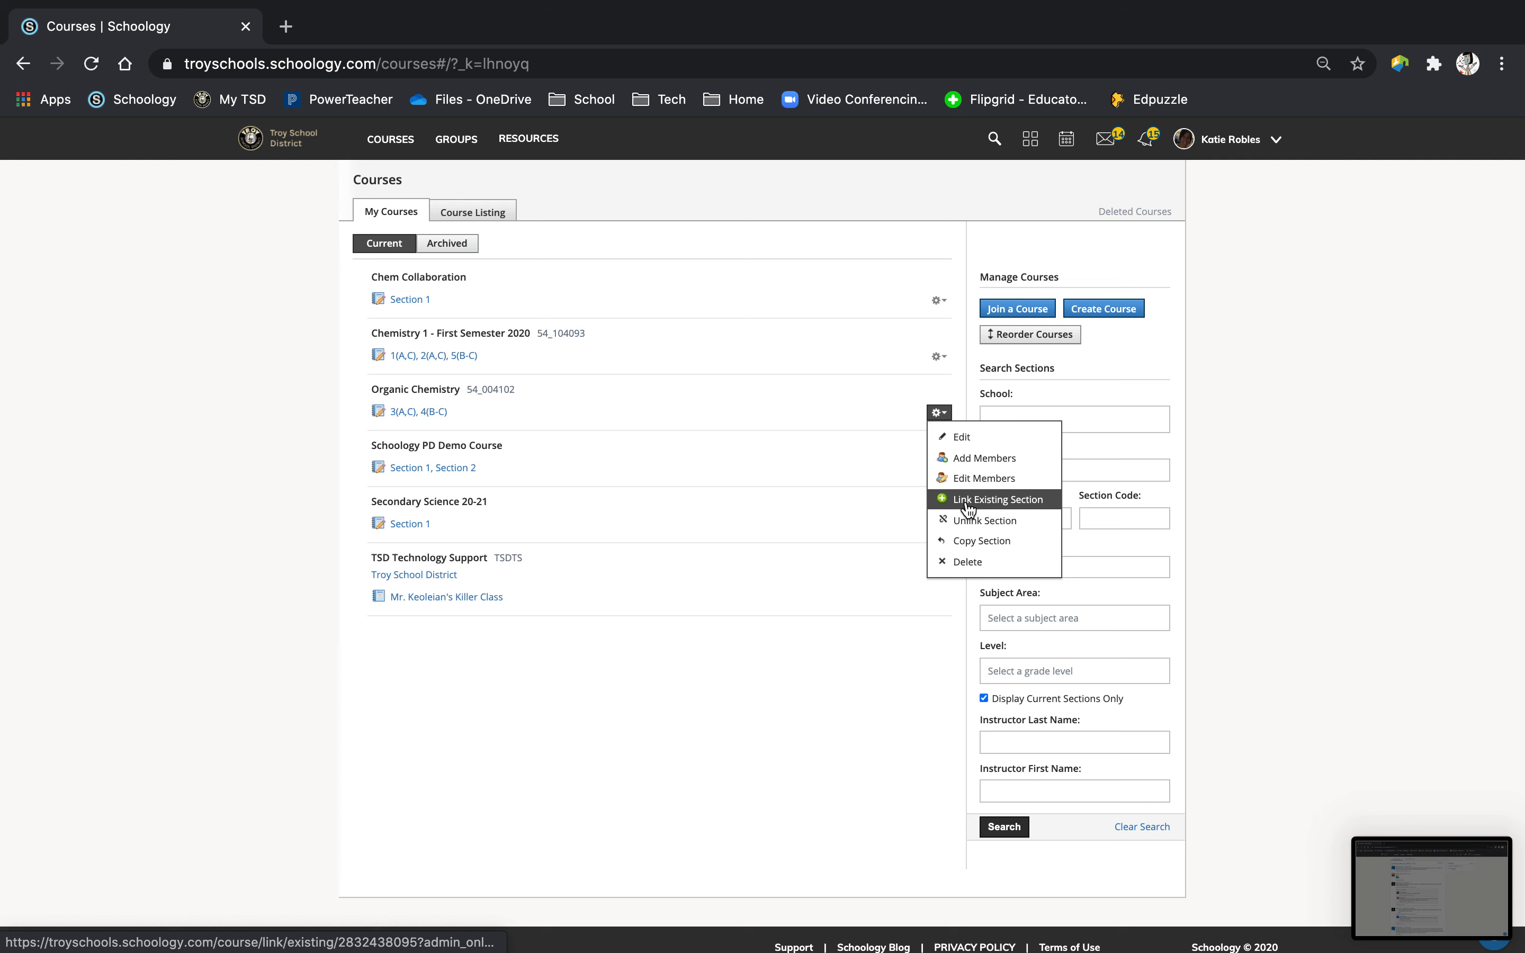
{"action": "left_click", "coordinate": [796, 406]}
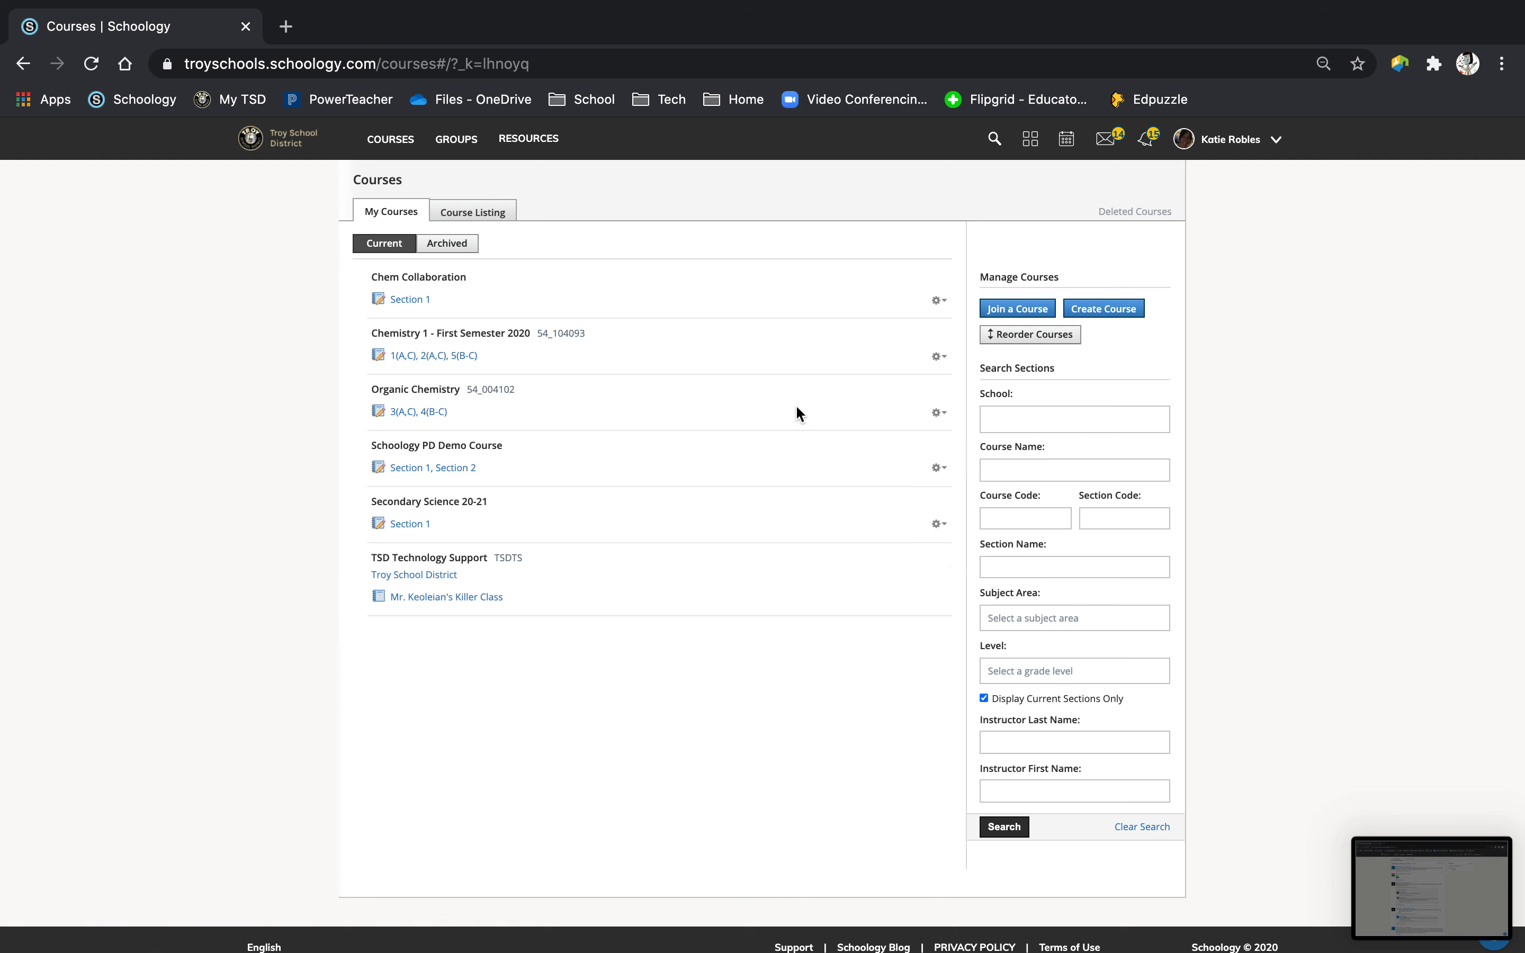
{"action": "left_click", "coordinate": [418, 416]}
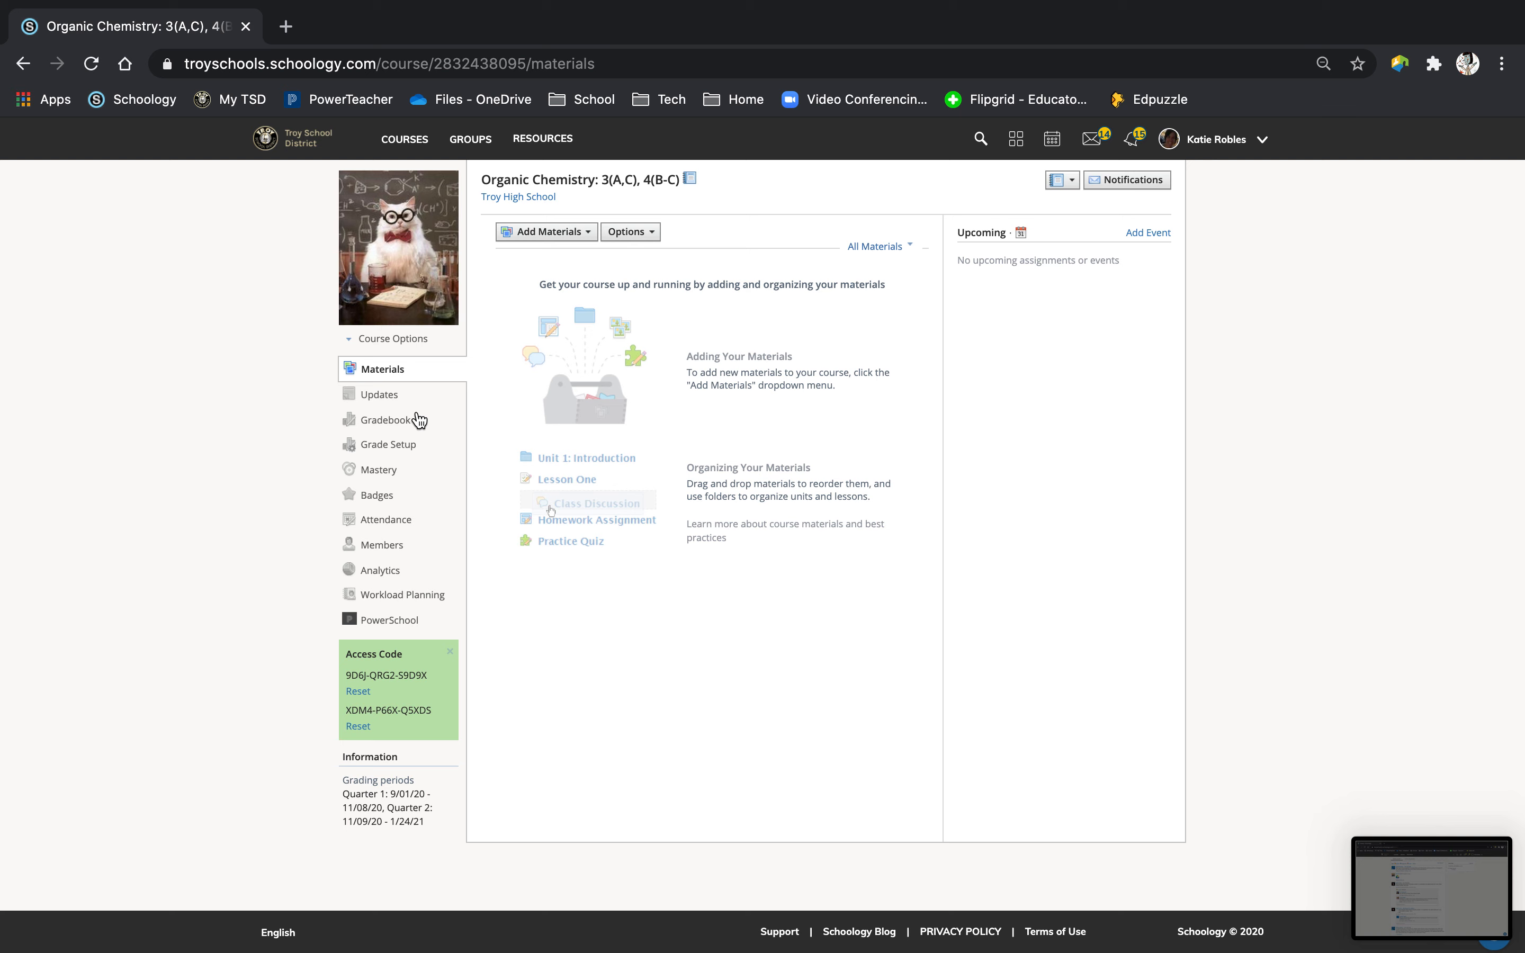
Start adding an external tool to the course materials, with Zoom as its tool provider.
{"action": "left_click", "coordinate": [526, 238]}
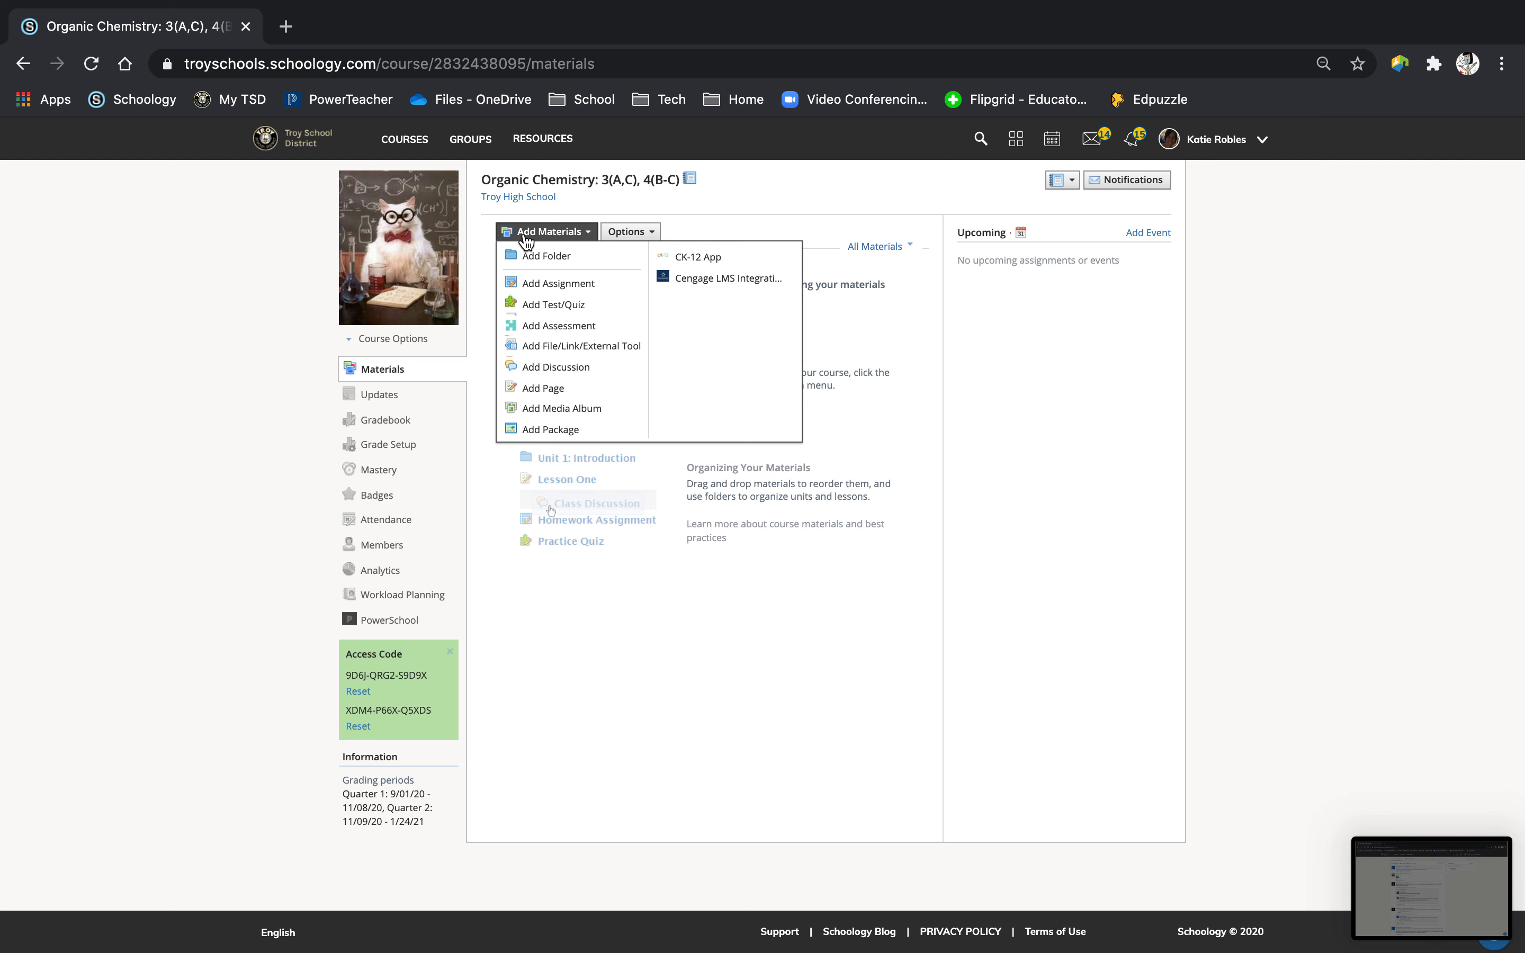
{"action": "left_click", "coordinate": [546, 346]}
{"action": "left_click", "coordinate": [898, 359]}
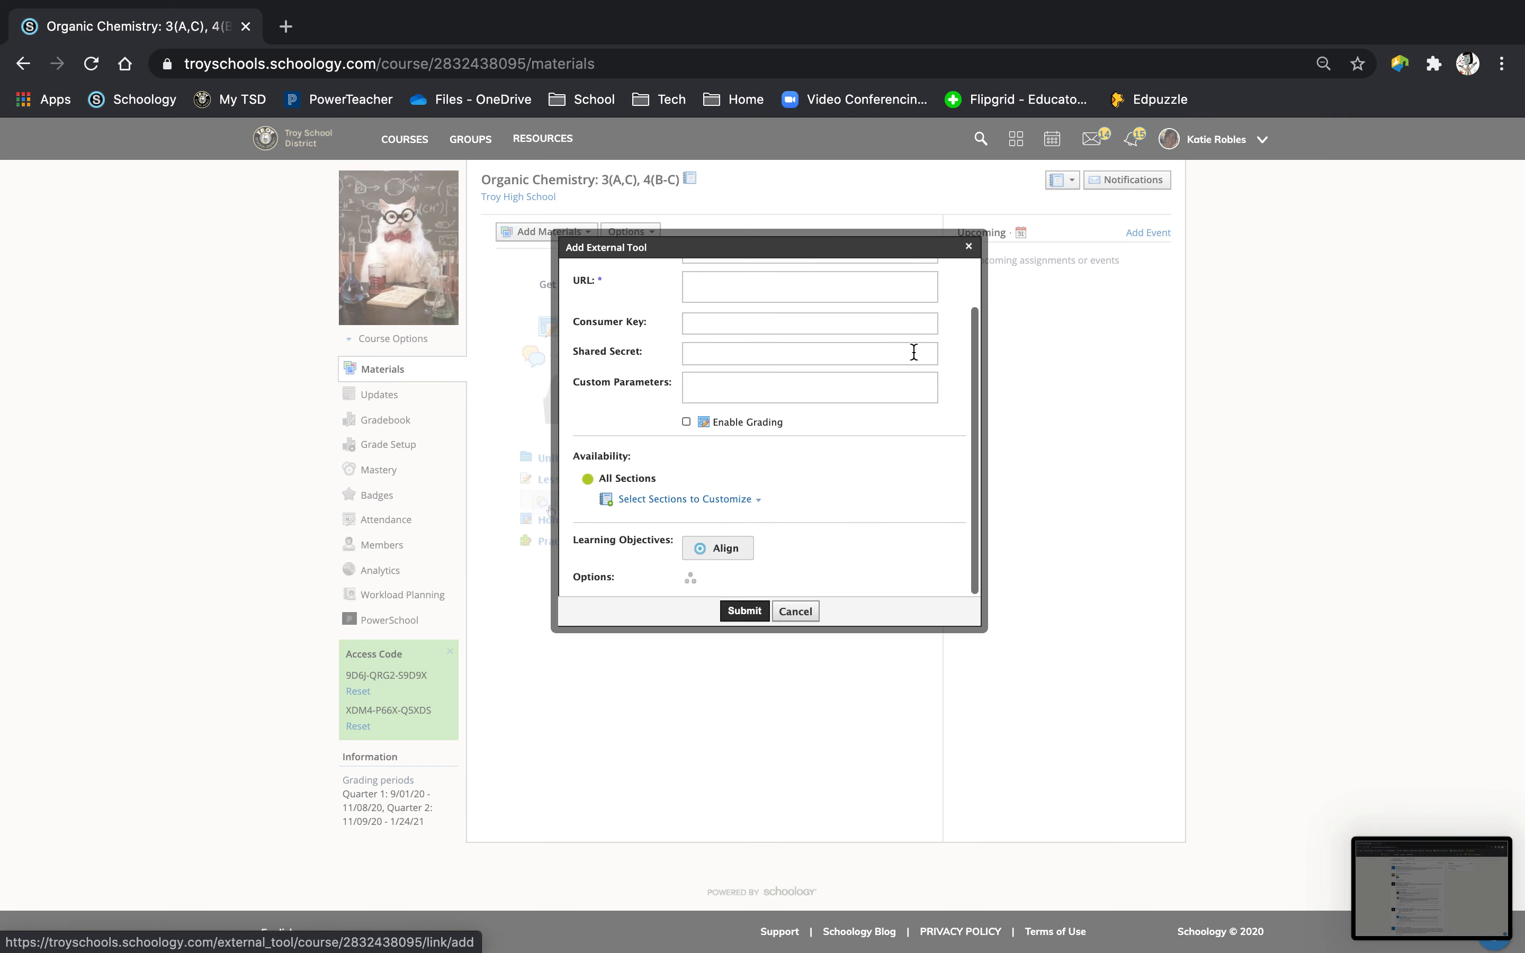
{"action": "scroll", "coordinate": [809, 341], "scroll_direction": "up", "scroll_amount": 2}
{"action": "left_click", "coordinate": [793, 288]}
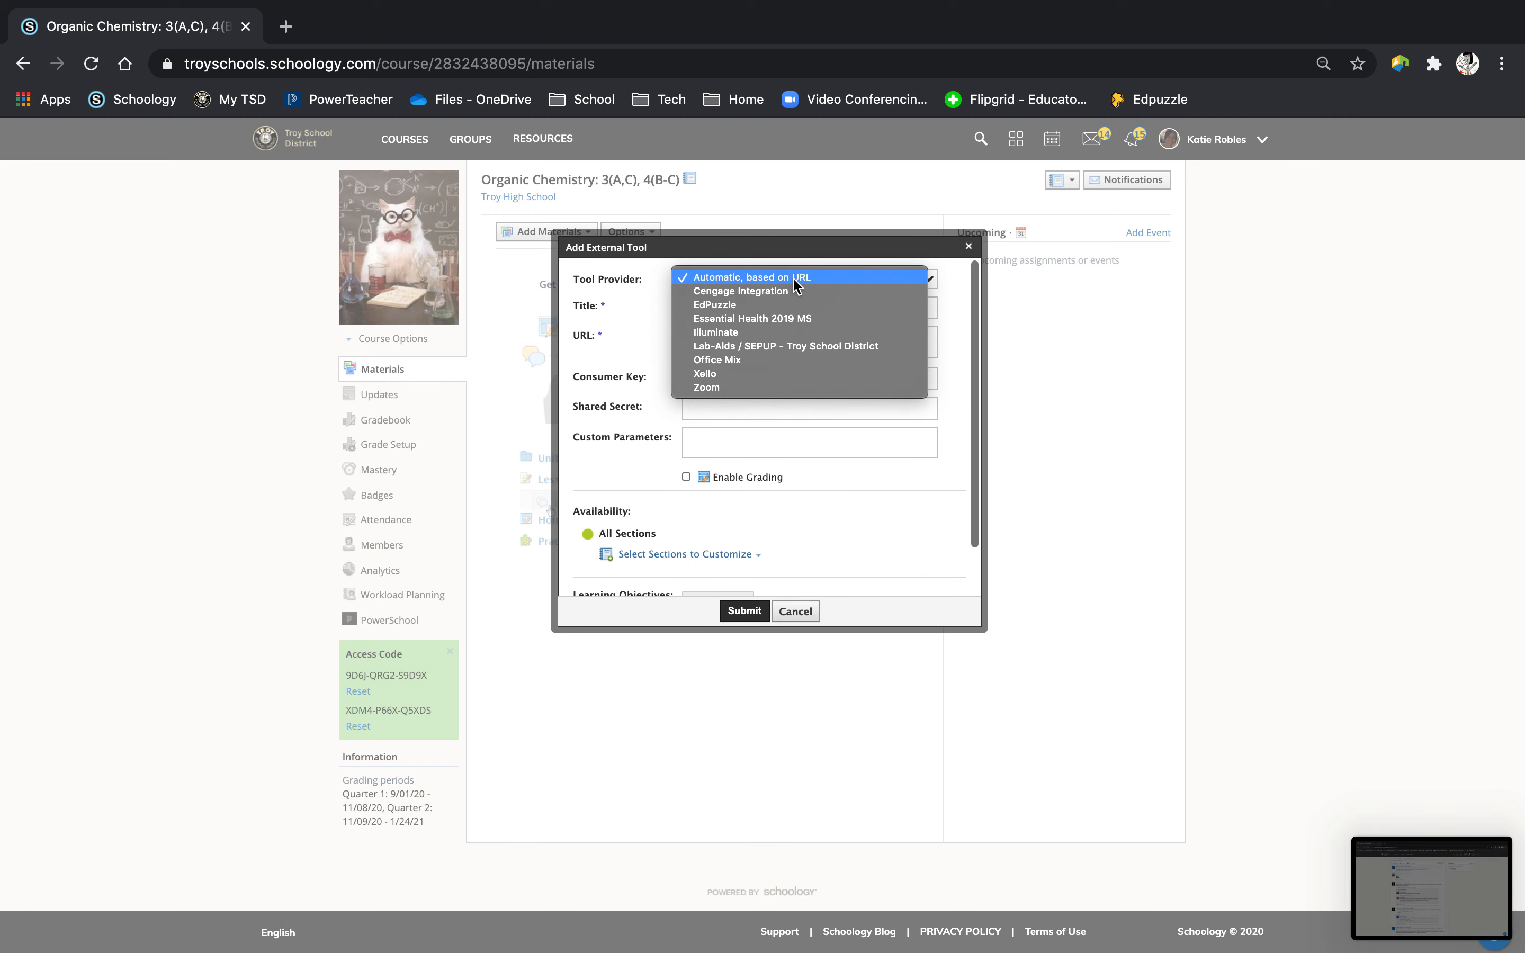
{"action": "left_click", "coordinate": [743, 384]}
Title the external tool "Zoom" and submit it to the course materials.
{"action": "left_click", "coordinate": [742, 310]}
{"action": "type", "text": "Zoom"}
{"action": "left_click", "coordinate": [721, 352]}
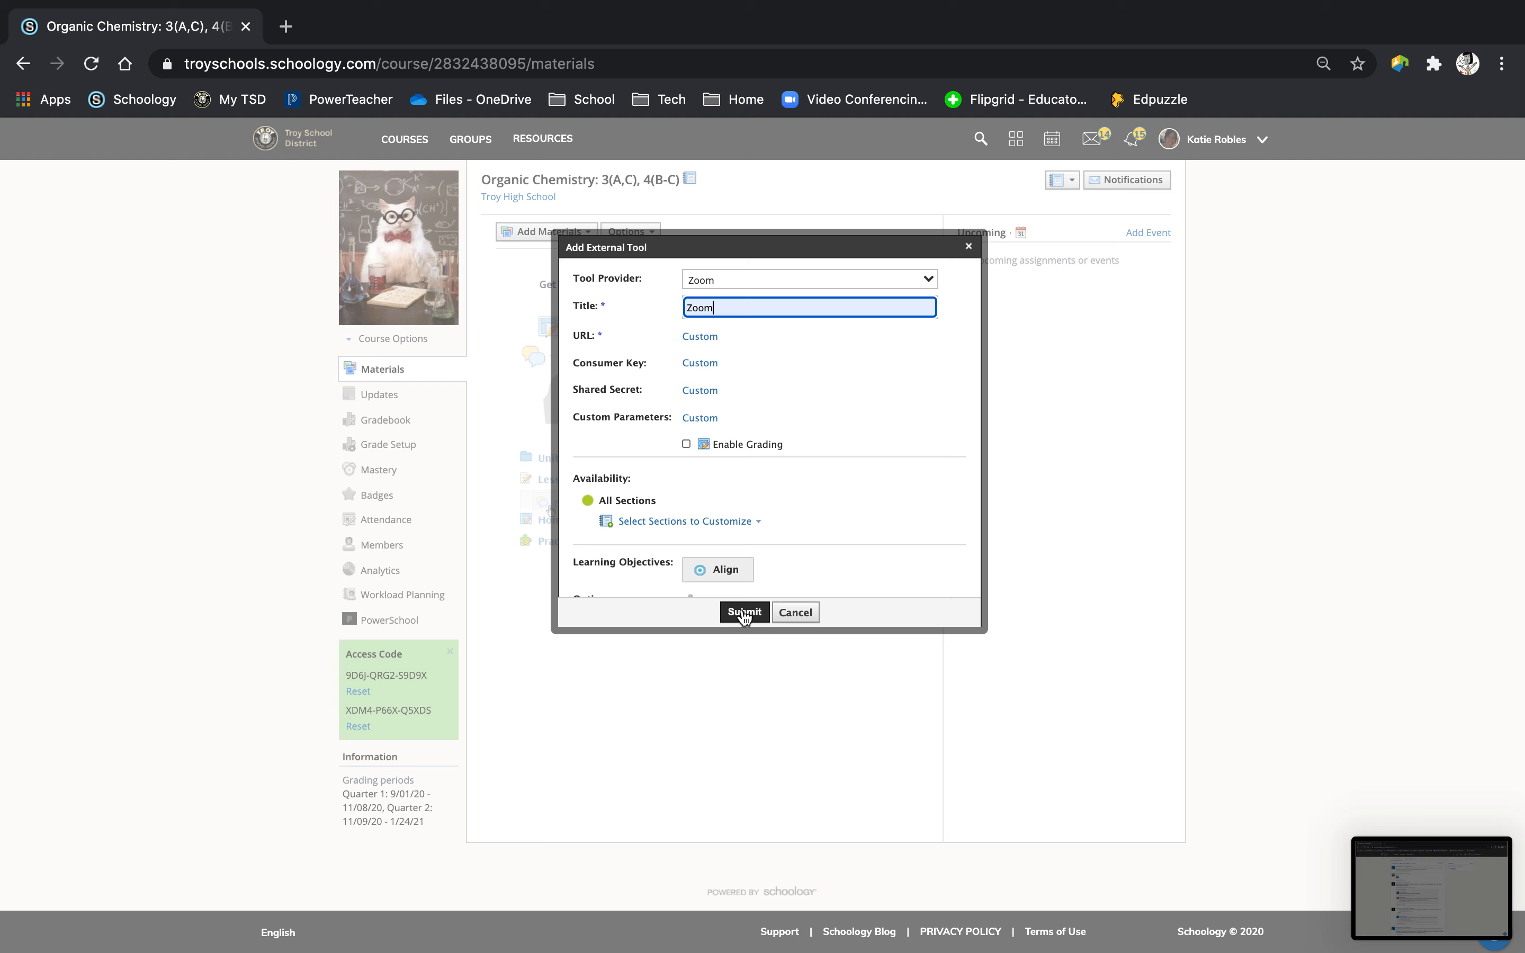
{"action": "scroll", "coordinate": [759, 546], "scroll_direction": "down", "scroll_amount": 1}
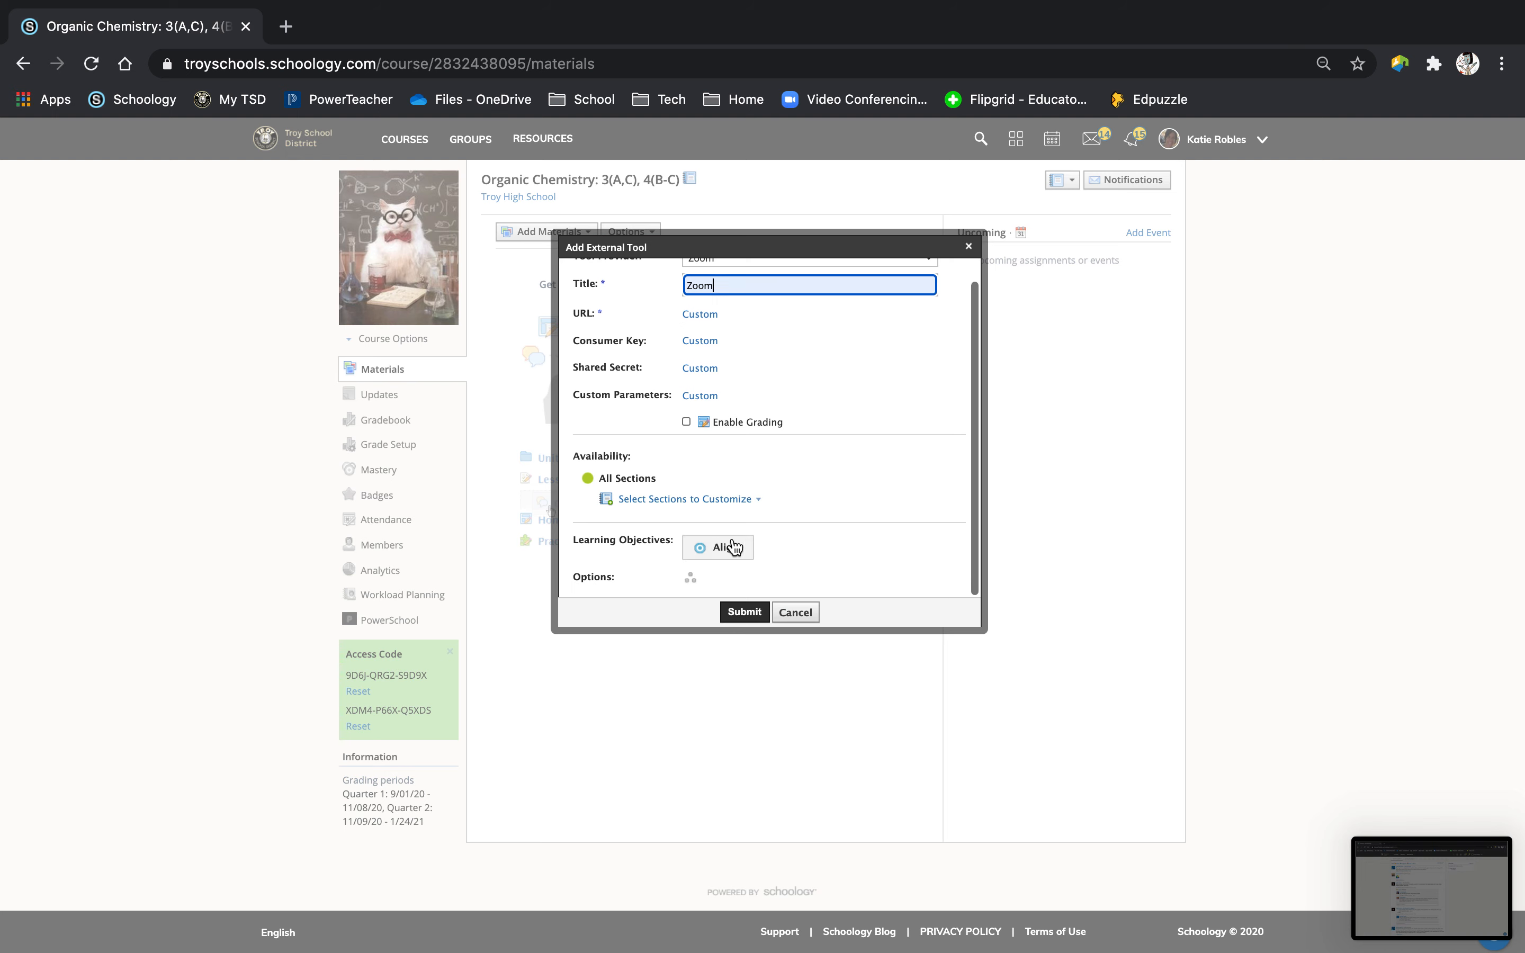
{"action": "left_click", "coordinate": [743, 612]}
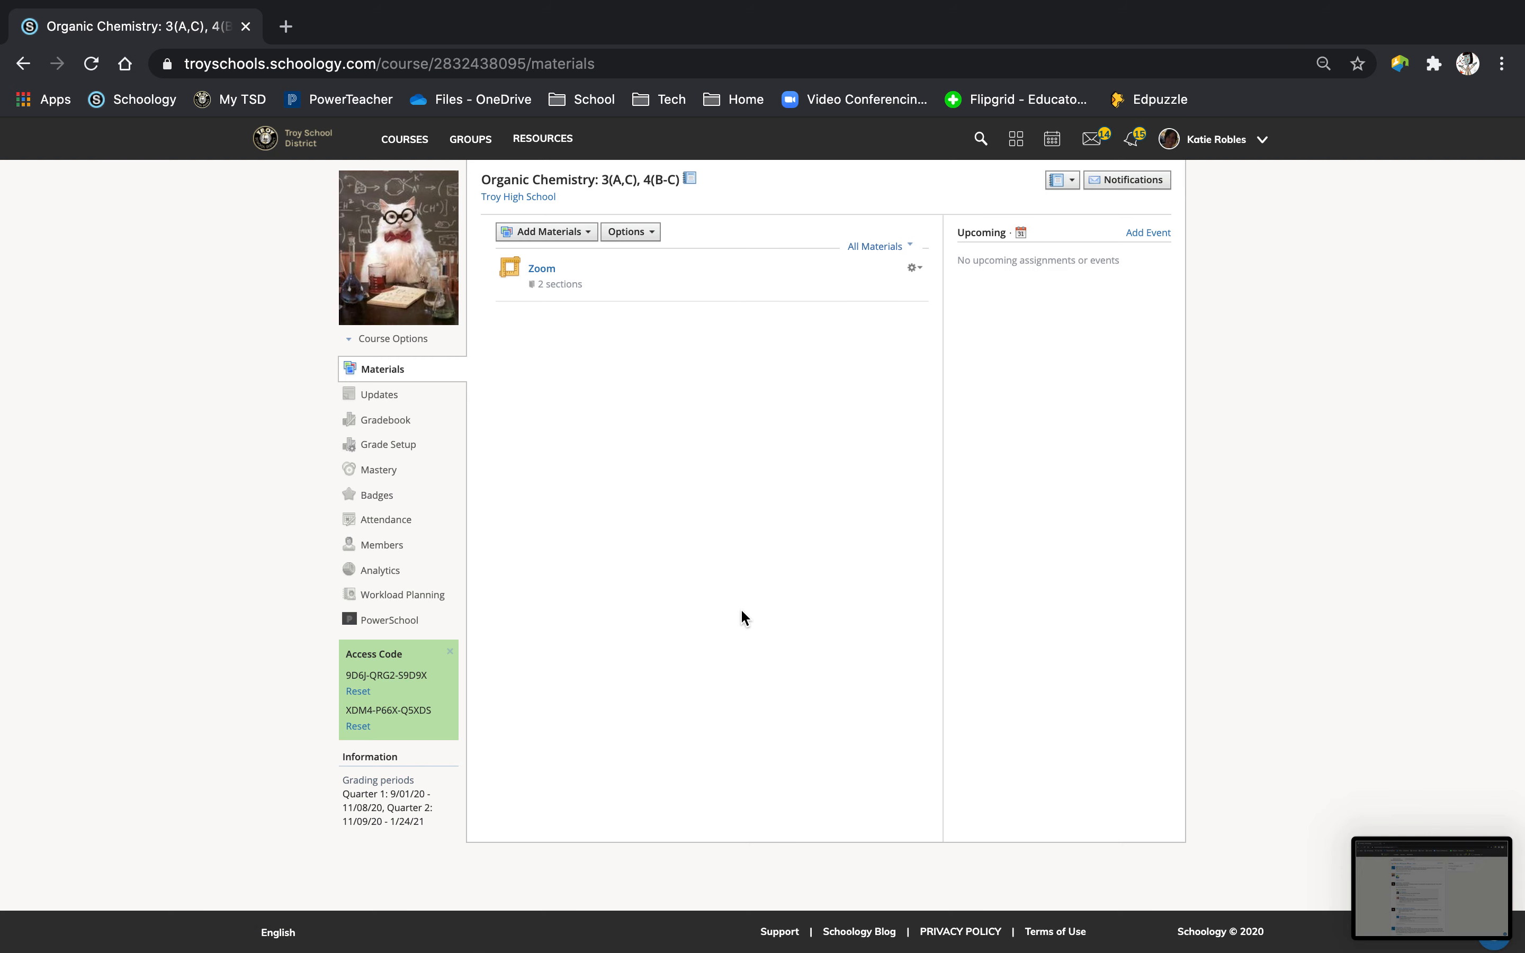
Open the Zoom material and start scheduling a new meeting with the topic "3rd Hour Organic Chemistry".
{"action": "left_click", "coordinate": [546, 271]}
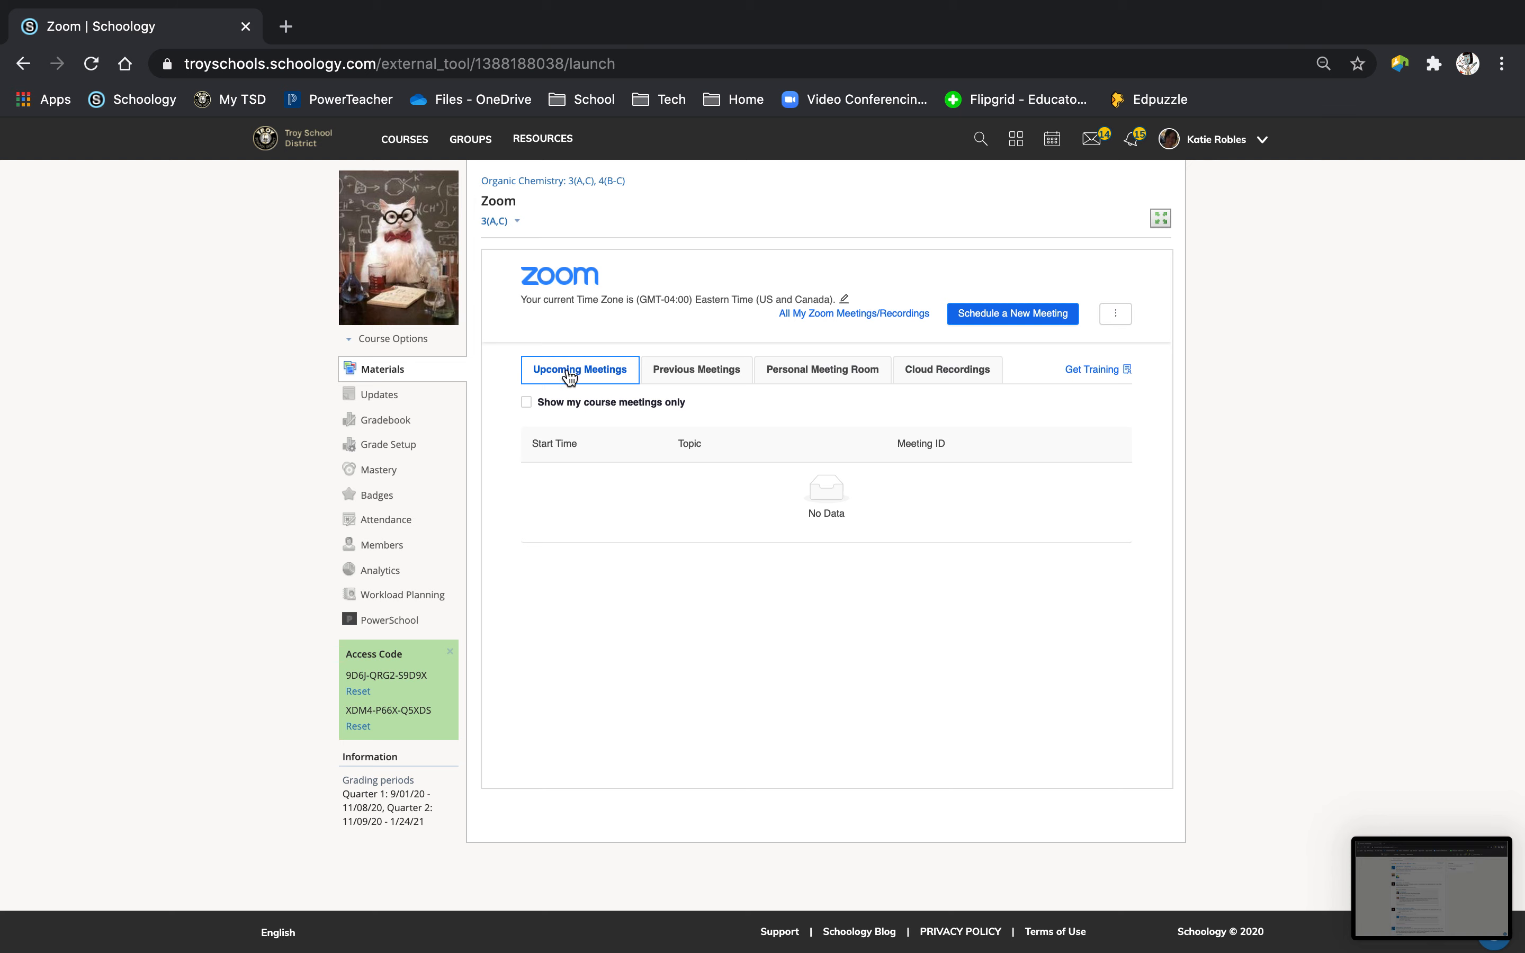
{"action": "left_click", "coordinate": [994, 314]}
{"action": "left_click", "coordinate": [818, 390]}
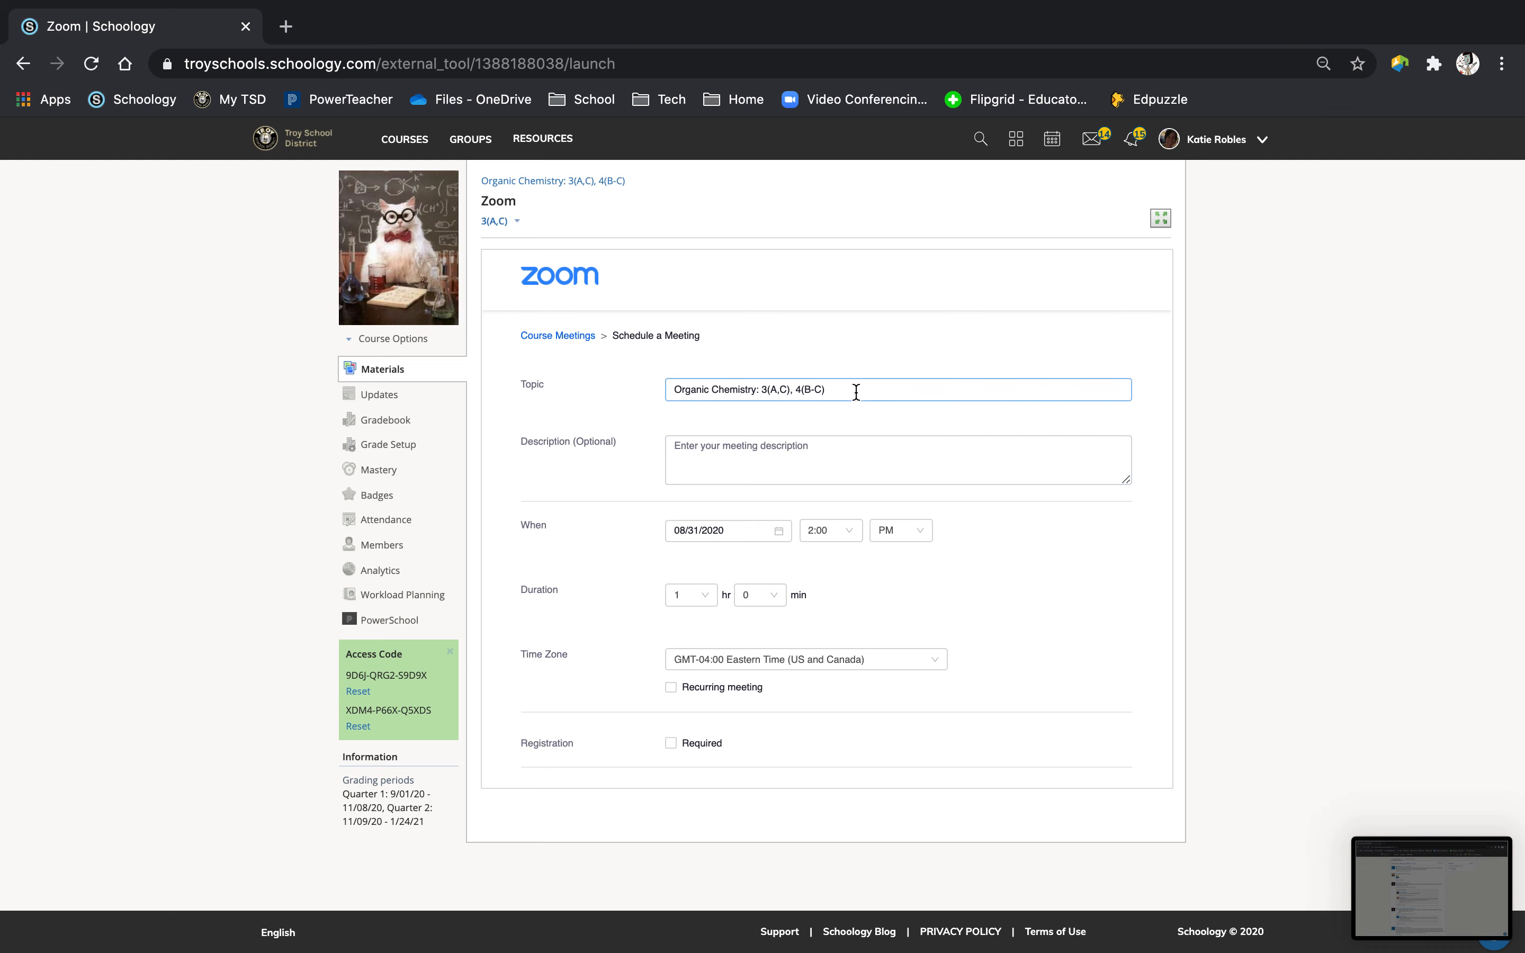
{"action": "left_click_drag", "start_coordinate": [854, 388], "coordinate": [632, 394]}
{"action": "type", "text": "3r"}
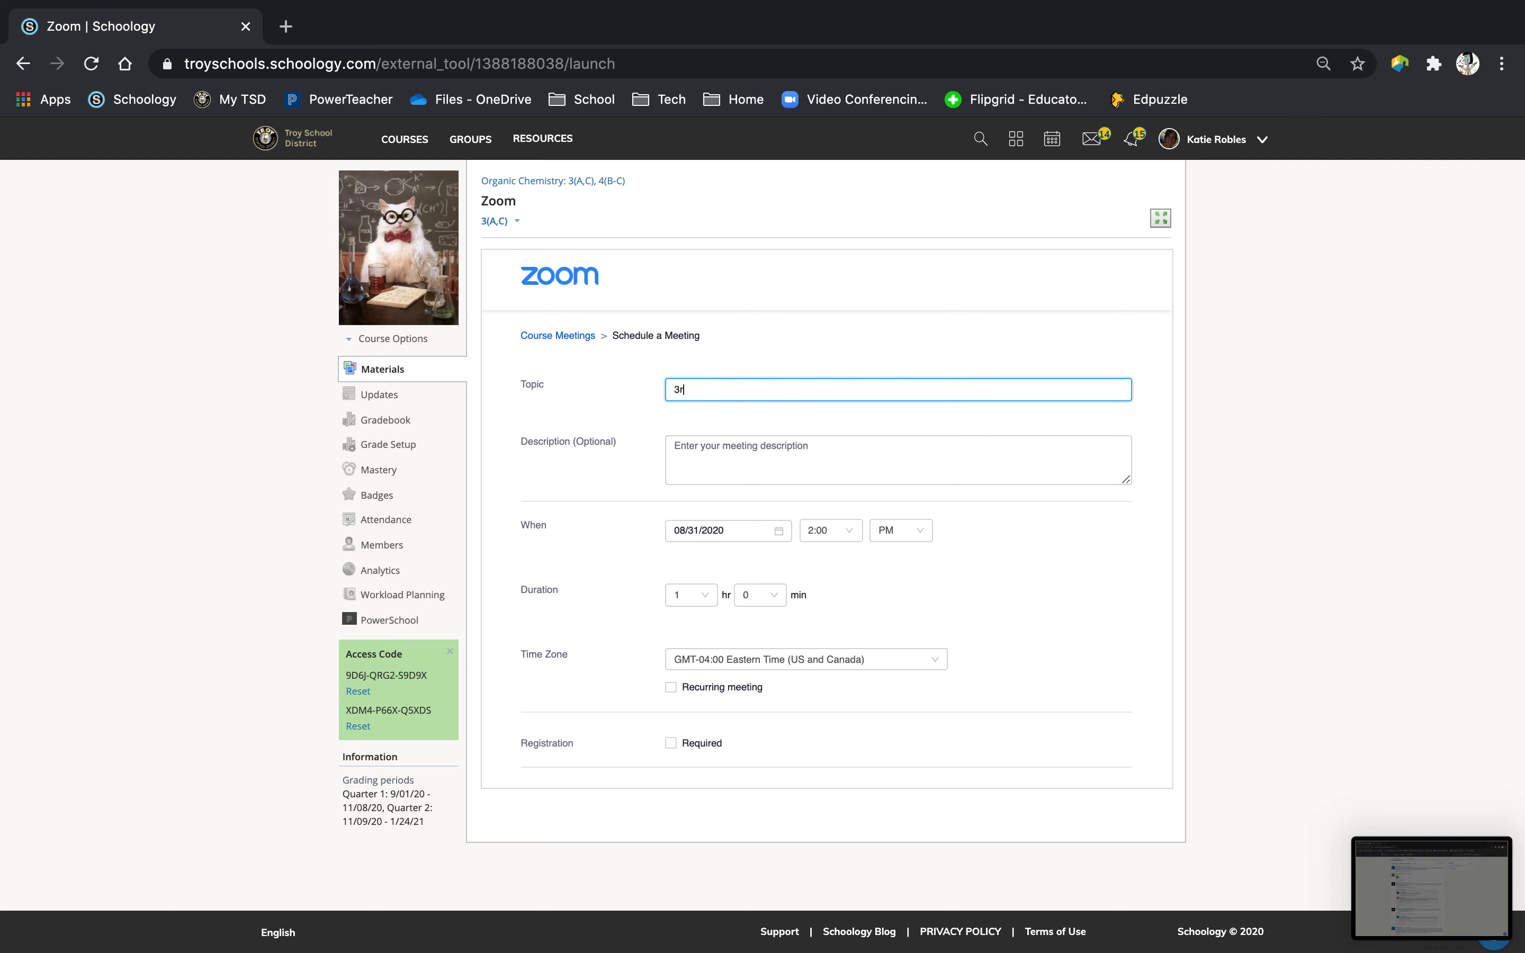
{"action": "type", "text": "d Hour Organic Chemistry"}
Make the 3rd Hour Organic Chemistry meeting recurring with the NoFixed Time recurrence.
{"action": "scroll", "coordinate": [837, 605], "scroll_direction": "down", "scroll_amount": 2}
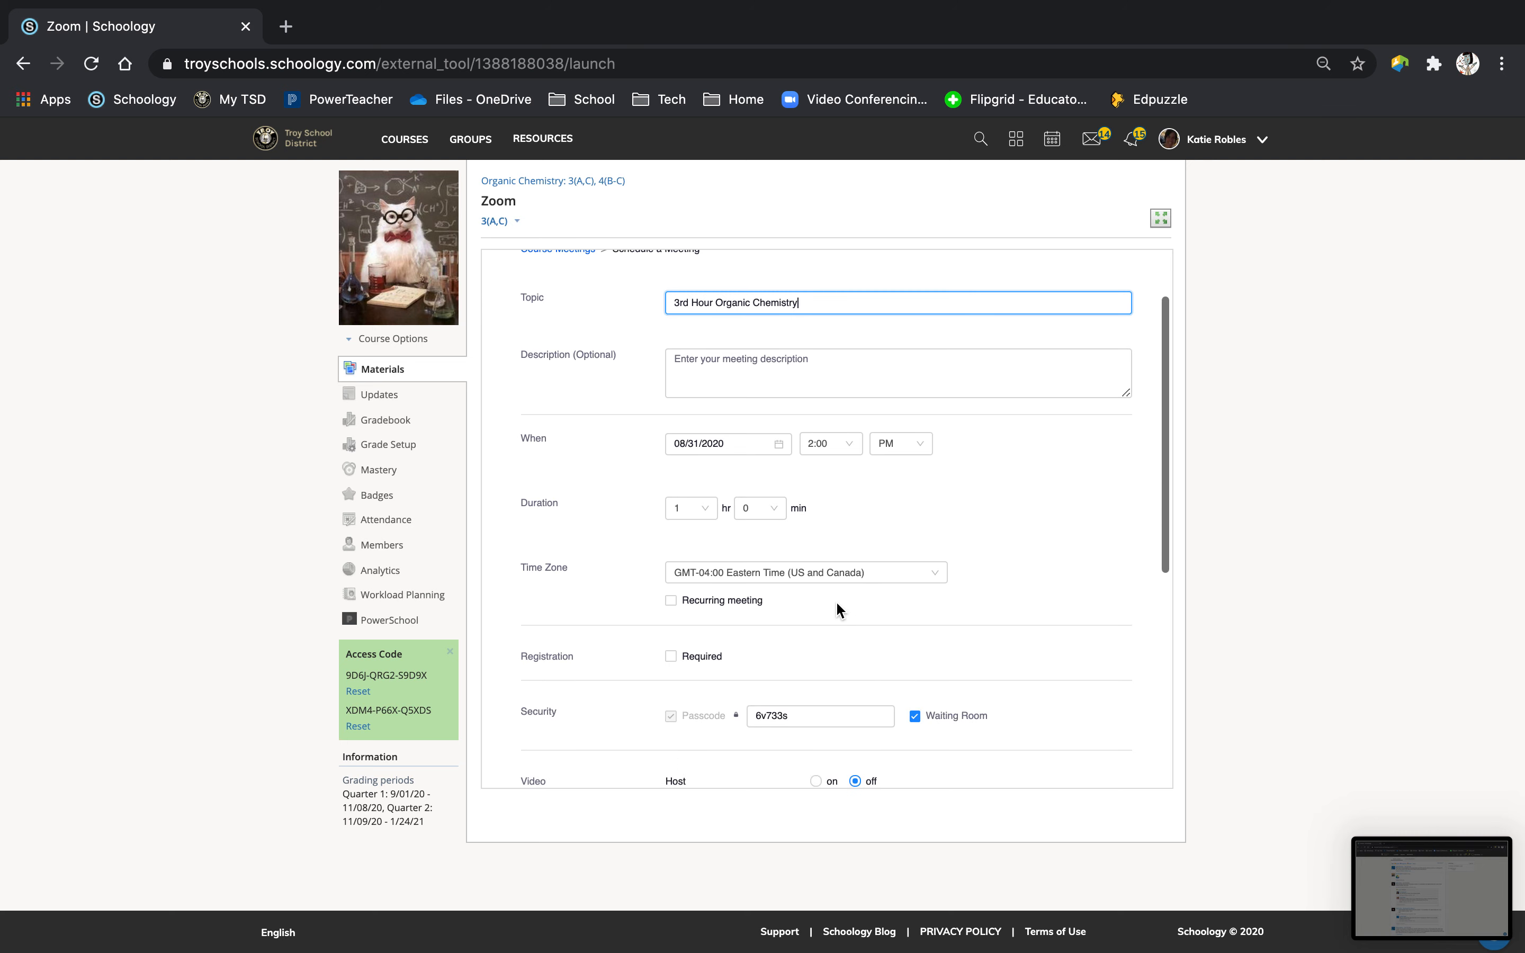
{"action": "left_click", "coordinate": [670, 600]}
{"action": "left_click", "coordinate": [918, 632]}
{"action": "left_click", "coordinate": [882, 720]}
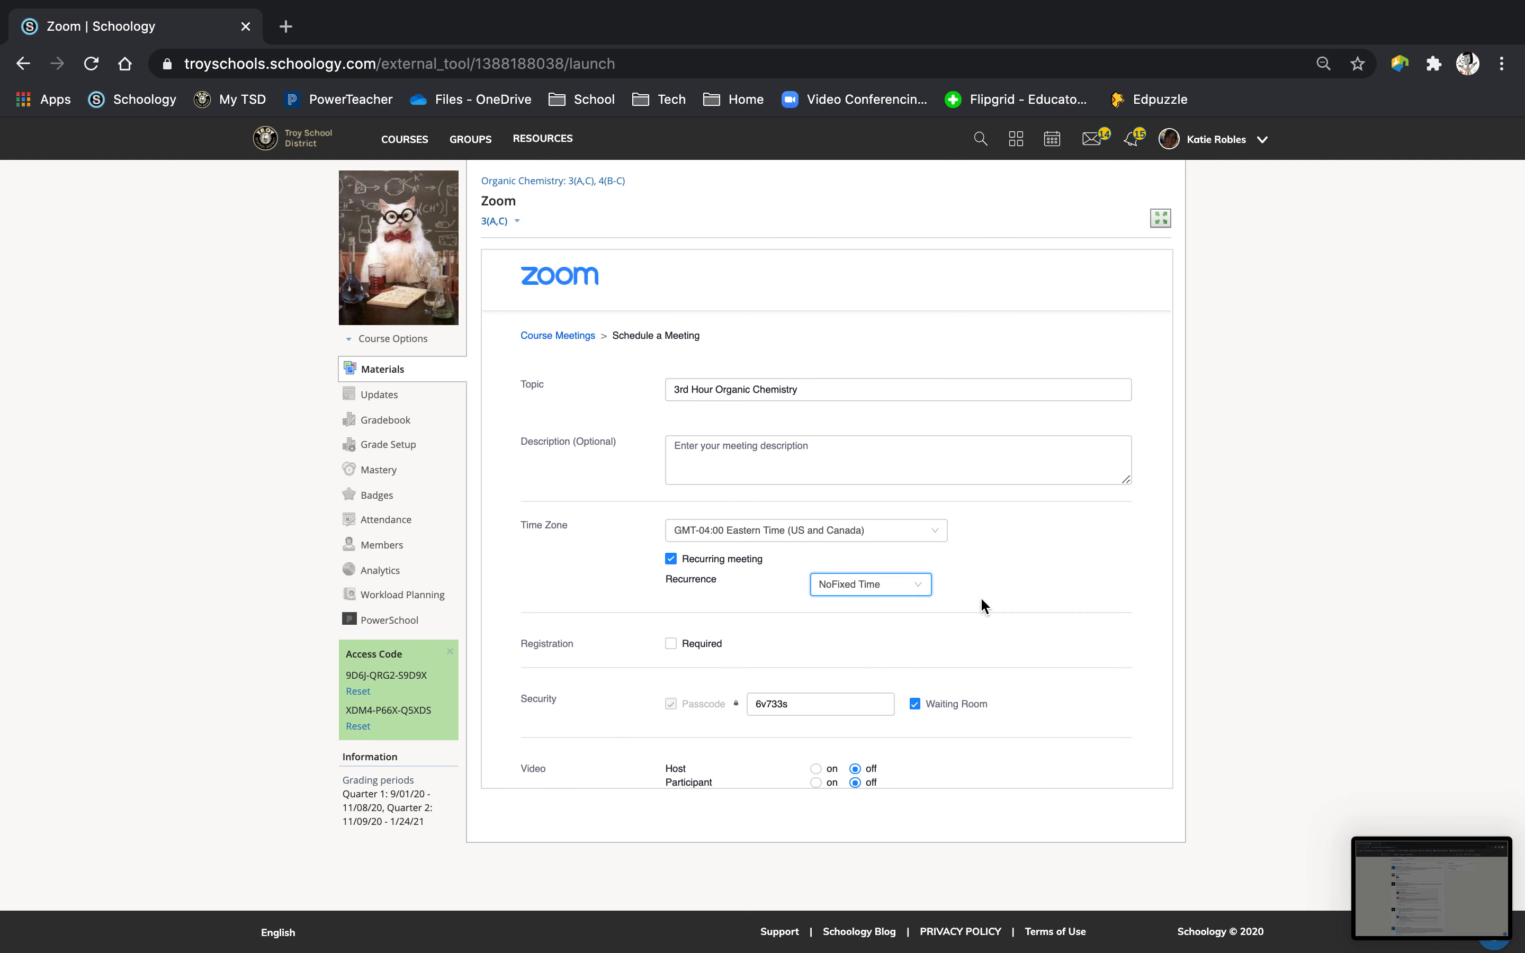
Replace the 3rd hour meeting's passcode and turn on video for both host and participants.
{"action": "scroll", "coordinate": [990, 586], "scroll_direction": "down", "scroll_amount": 2}
{"action": "left_click_drag", "start_coordinate": [819, 608], "coordinate": [727, 609]}
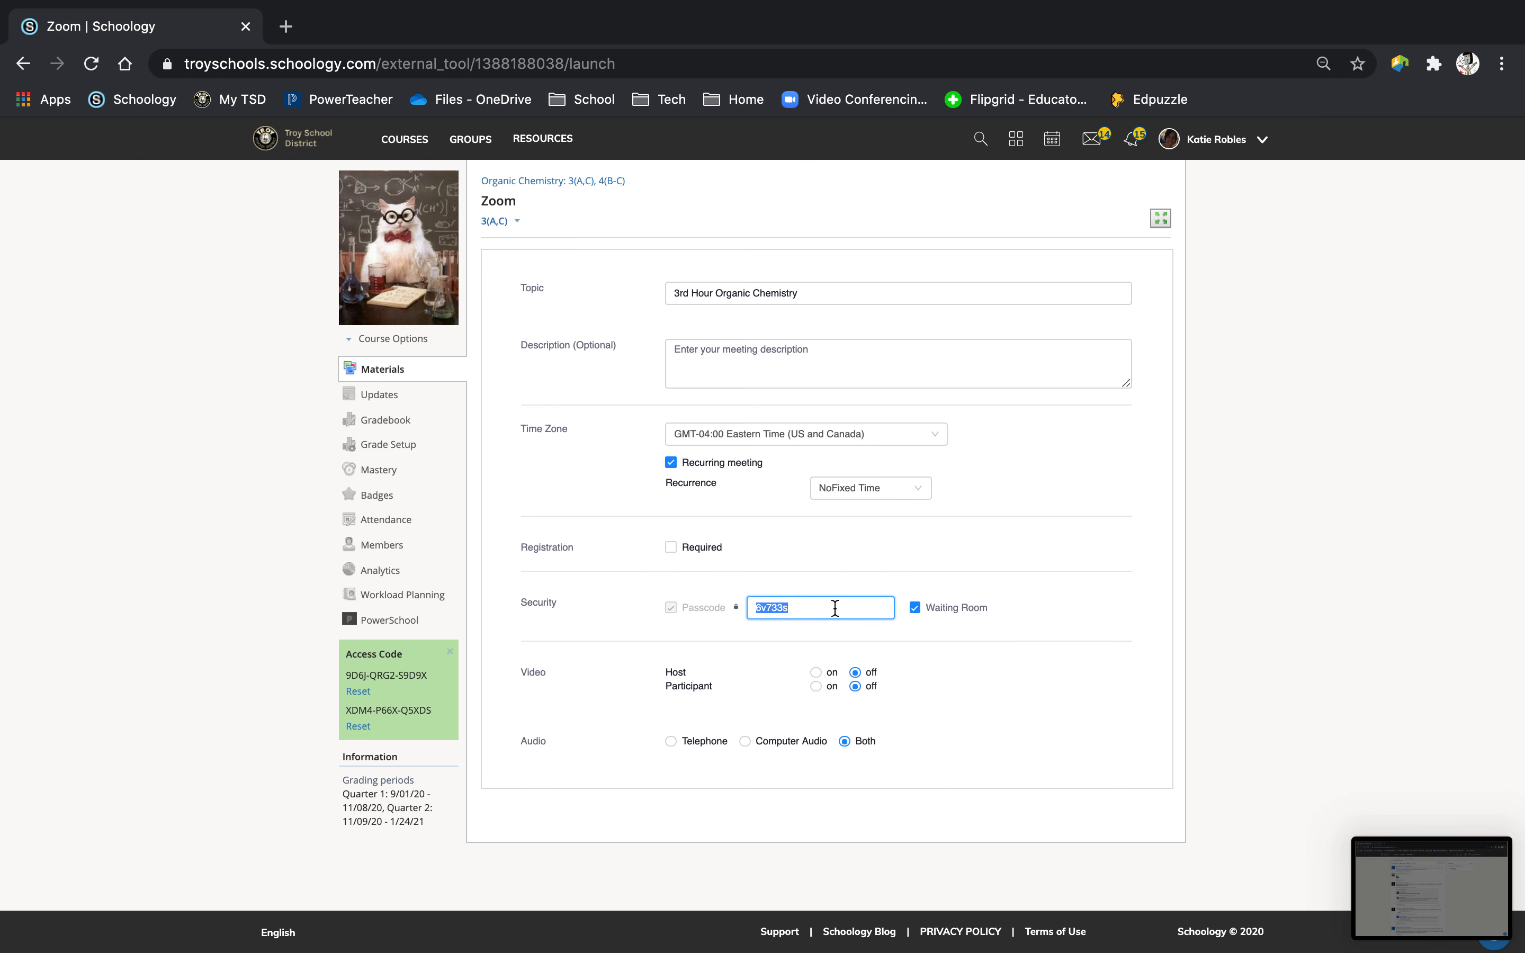
{"action": "left_click", "coordinate": [816, 672]}
{"action": "left_click", "coordinate": [815, 687]}
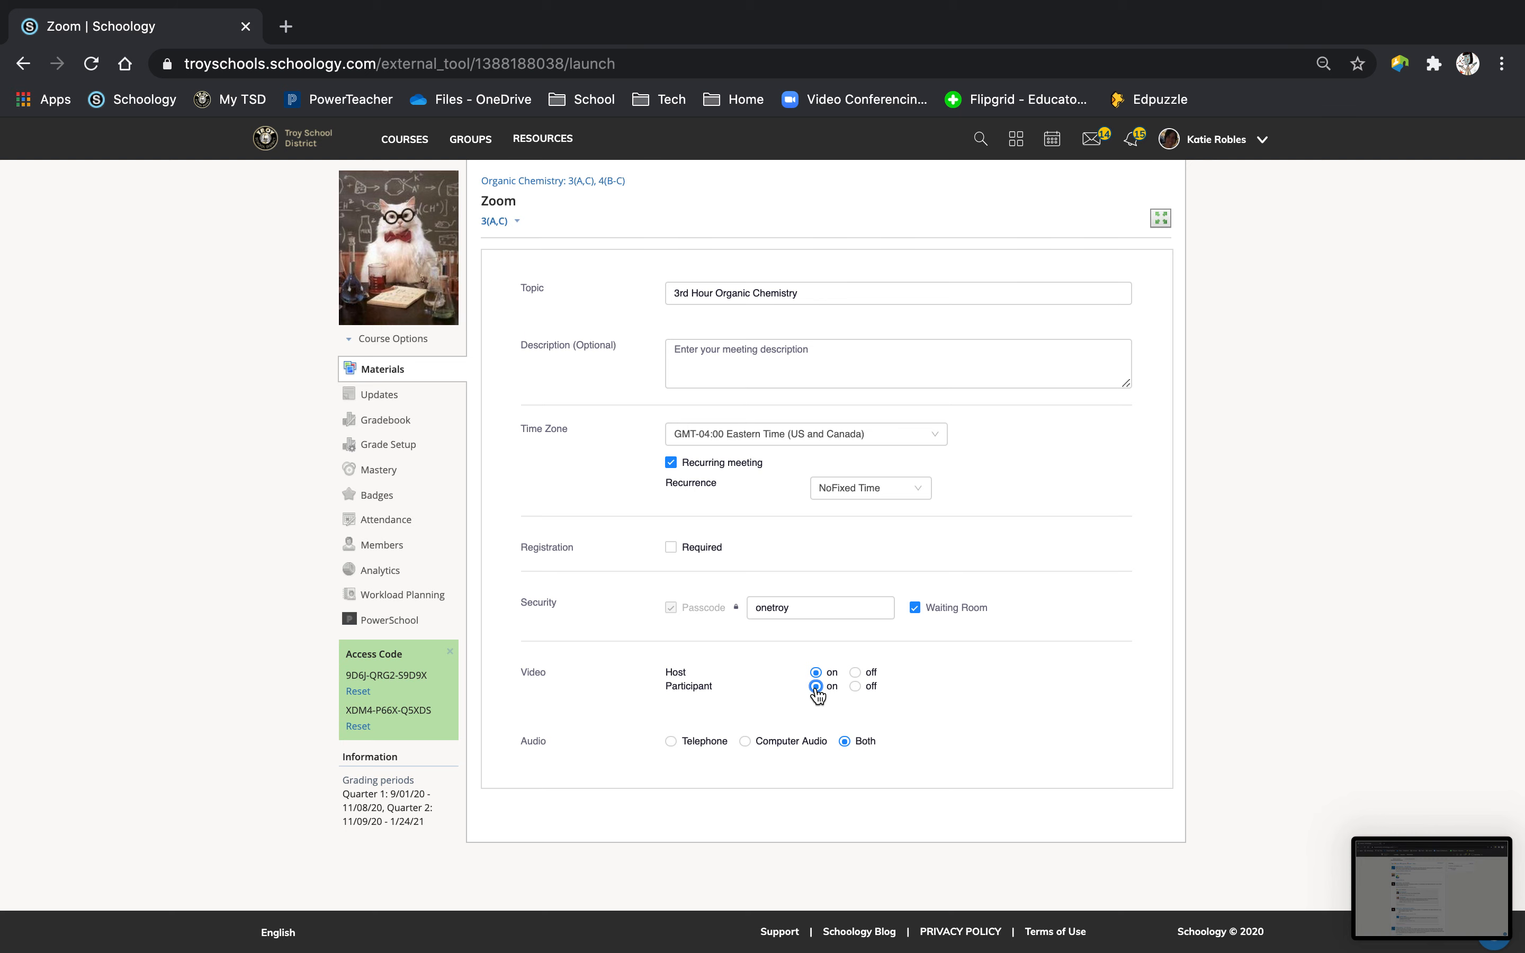
Enable muting participants upon entry and automatic recording for the 3rd hour meeting, and save it.
{"action": "scroll", "coordinate": [928, 681], "scroll_direction": "down", "scroll_amount": 4}
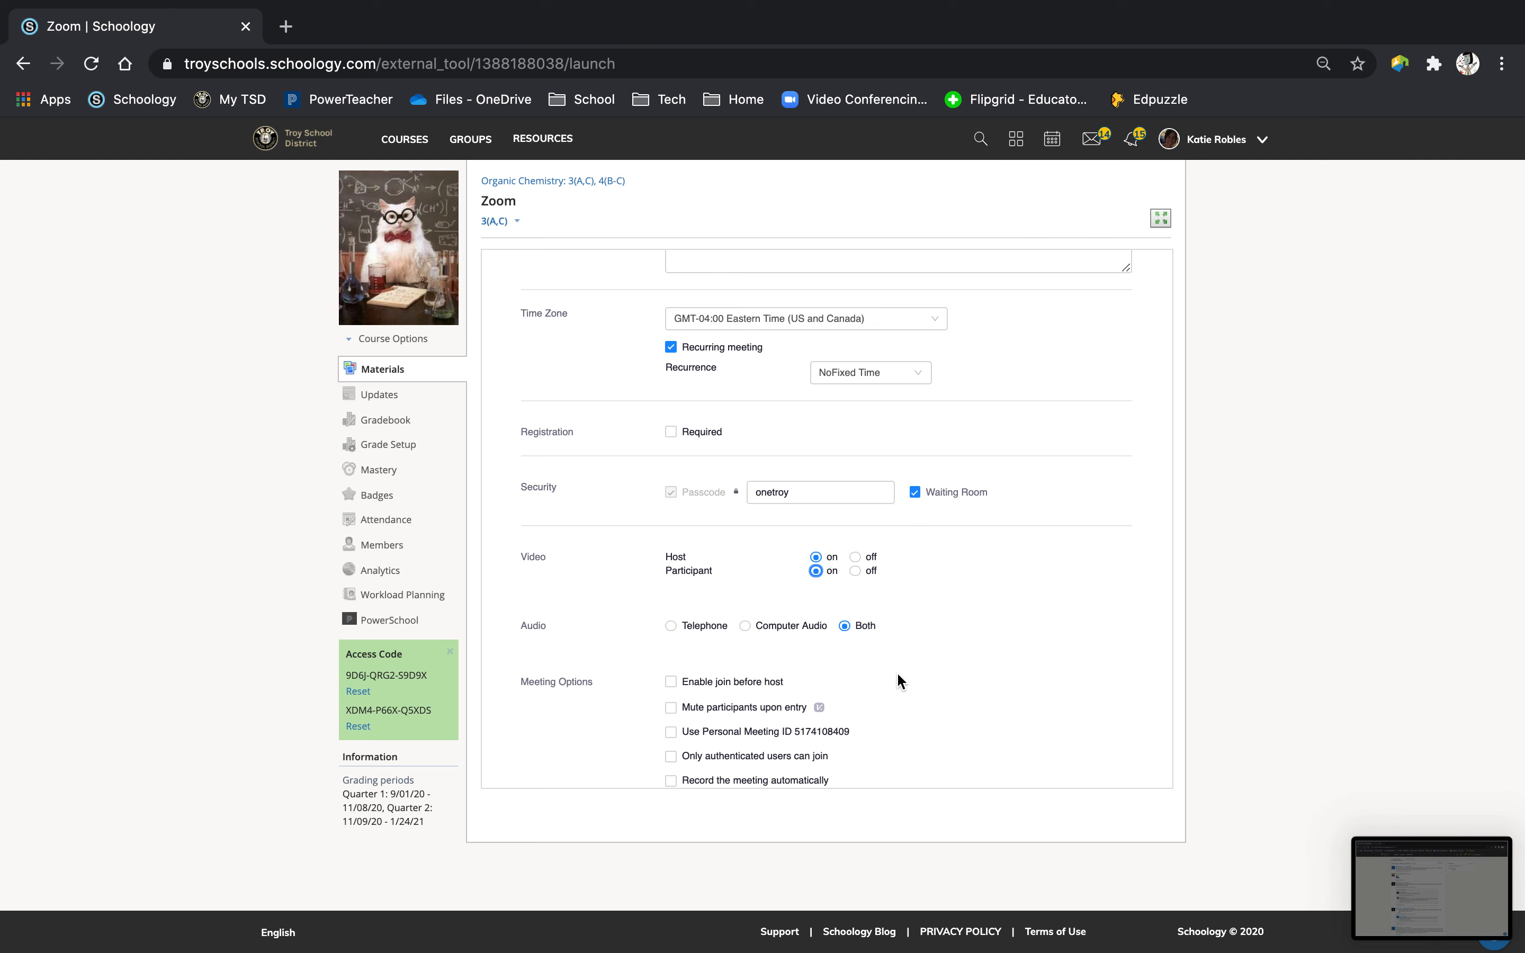
{"action": "scroll", "coordinate": [896, 672], "scroll_direction": "down", "scroll_amount": 3}
{"action": "left_click", "coordinate": [671, 612]}
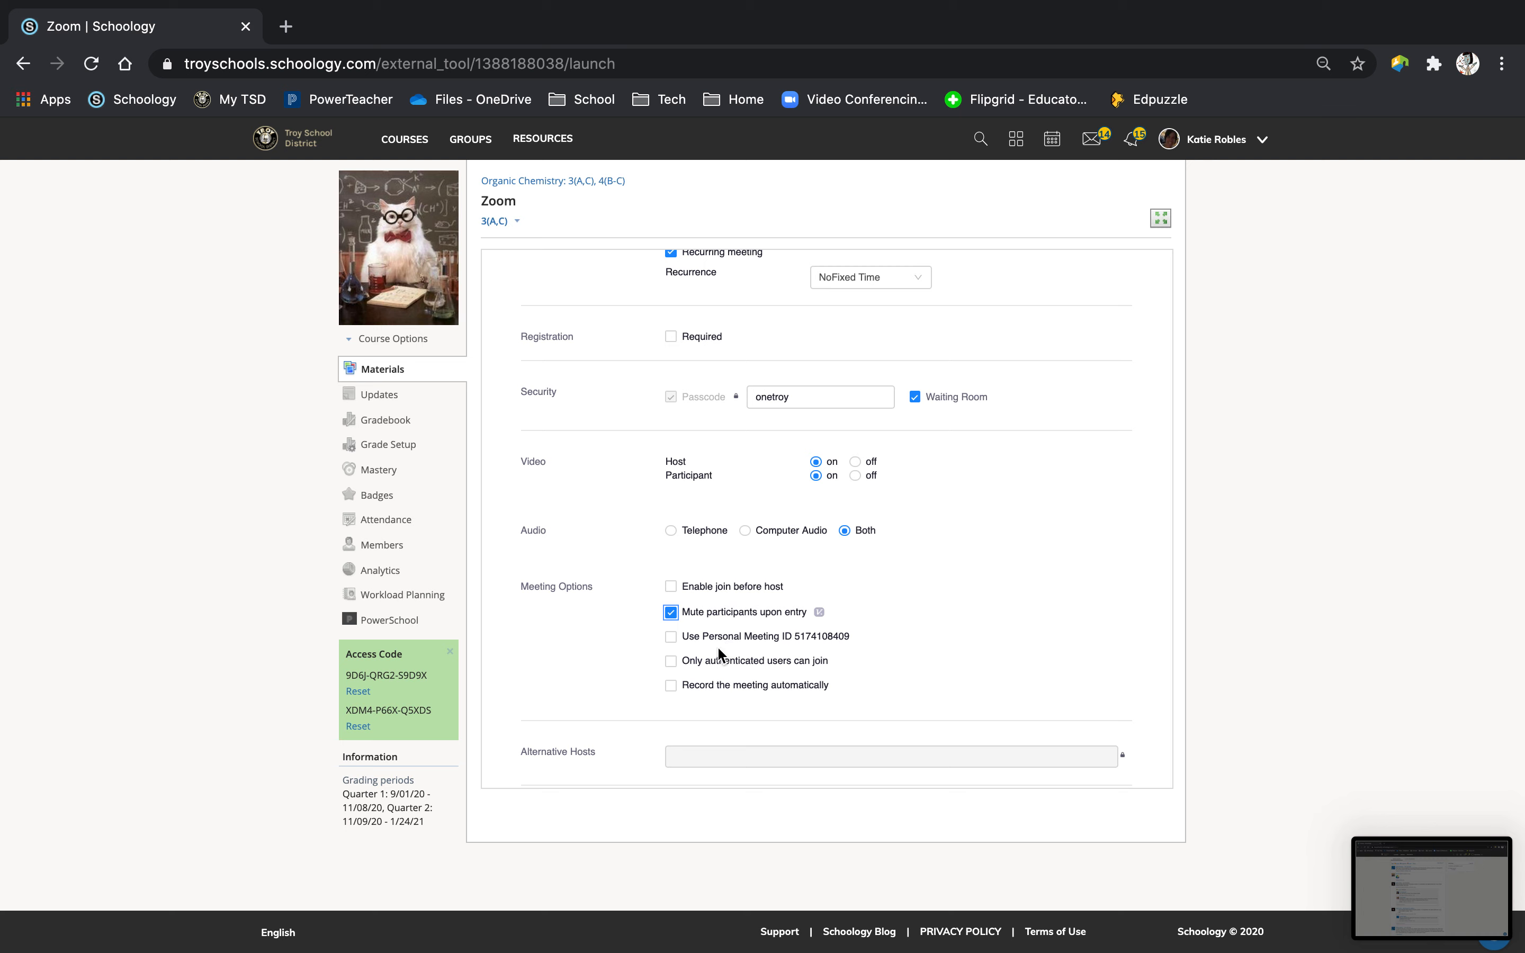
{"action": "left_click", "coordinate": [671, 685]}
{"action": "scroll", "coordinate": [969, 704], "scroll_direction": "down", "scroll_amount": 3}
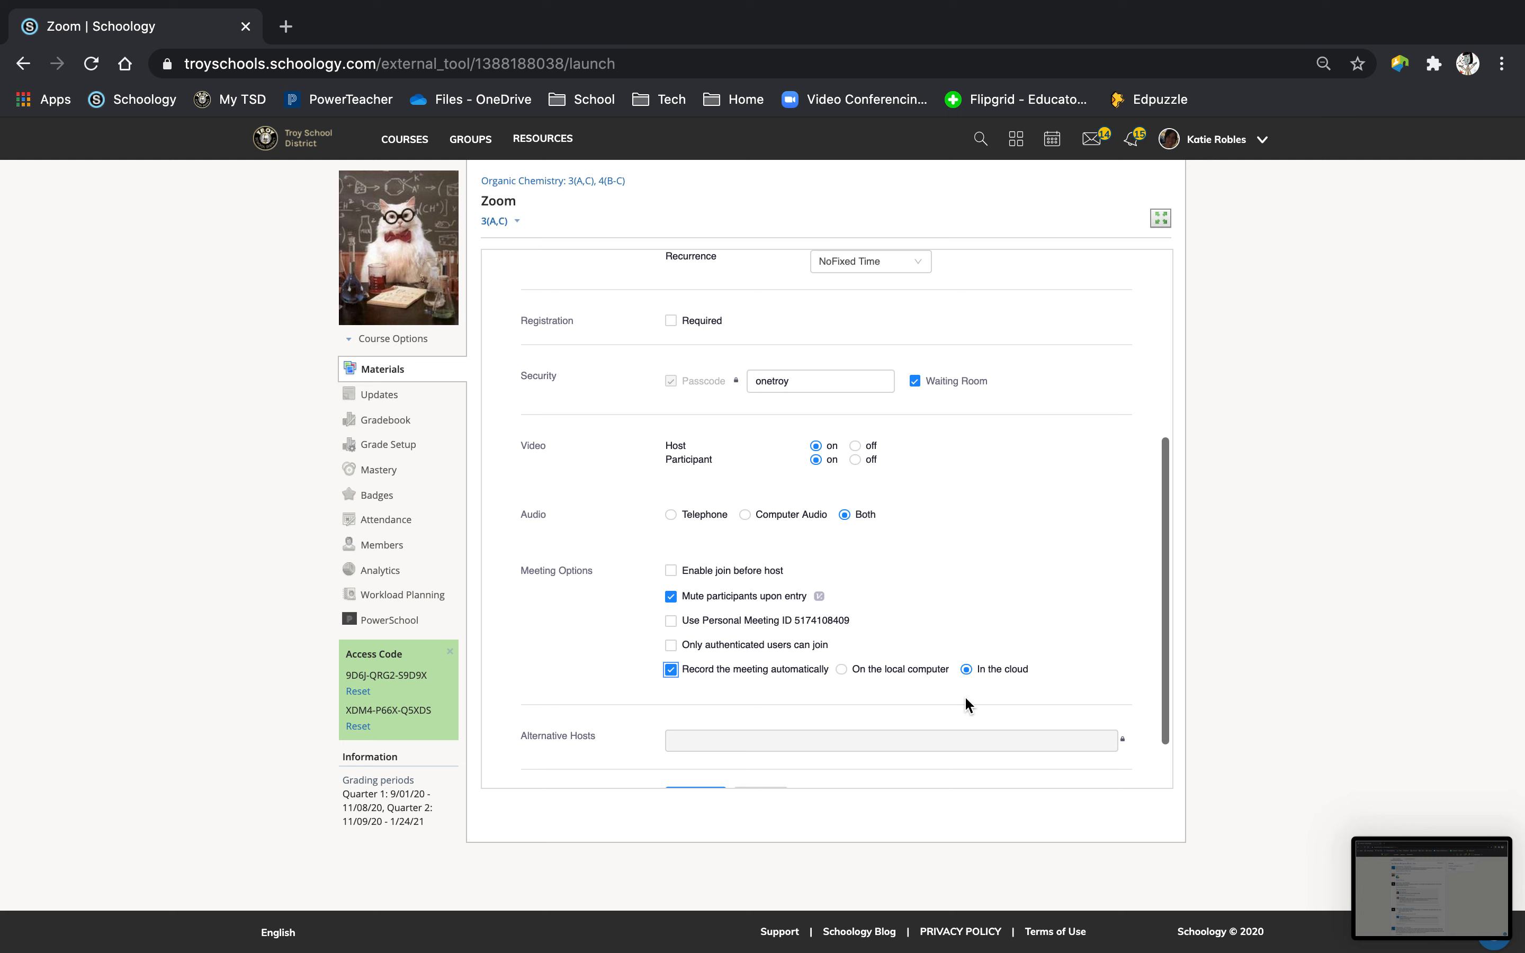
{"action": "left_click", "coordinate": [696, 727]}
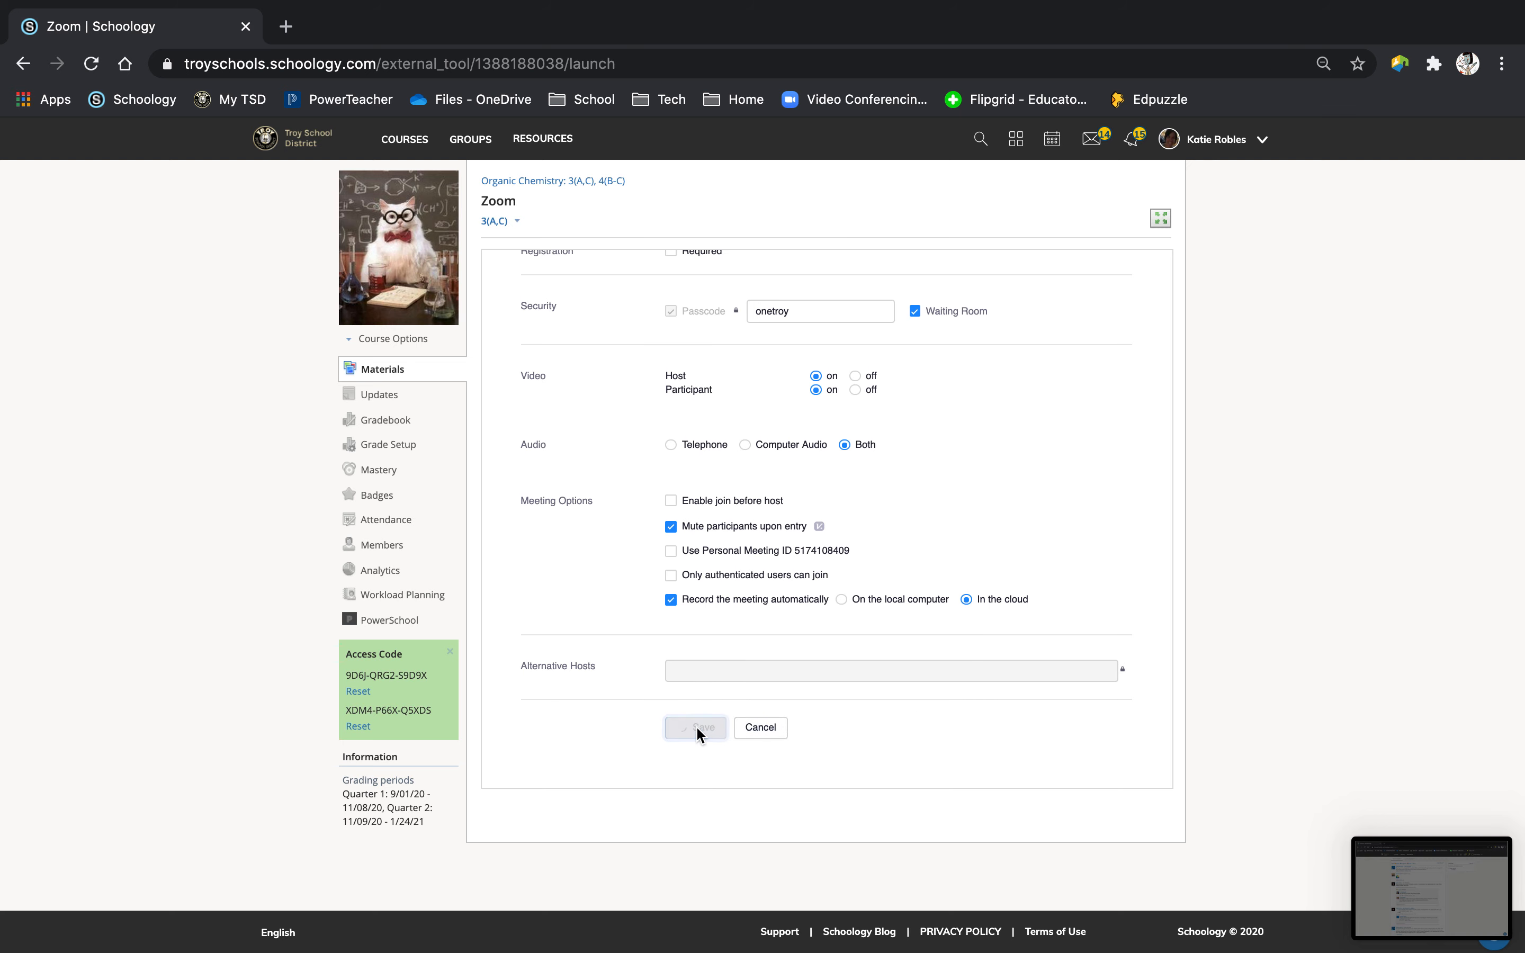
{"action": "scroll", "coordinate": [696, 729], "scroll_direction": "up", "scroll_amount": 6}
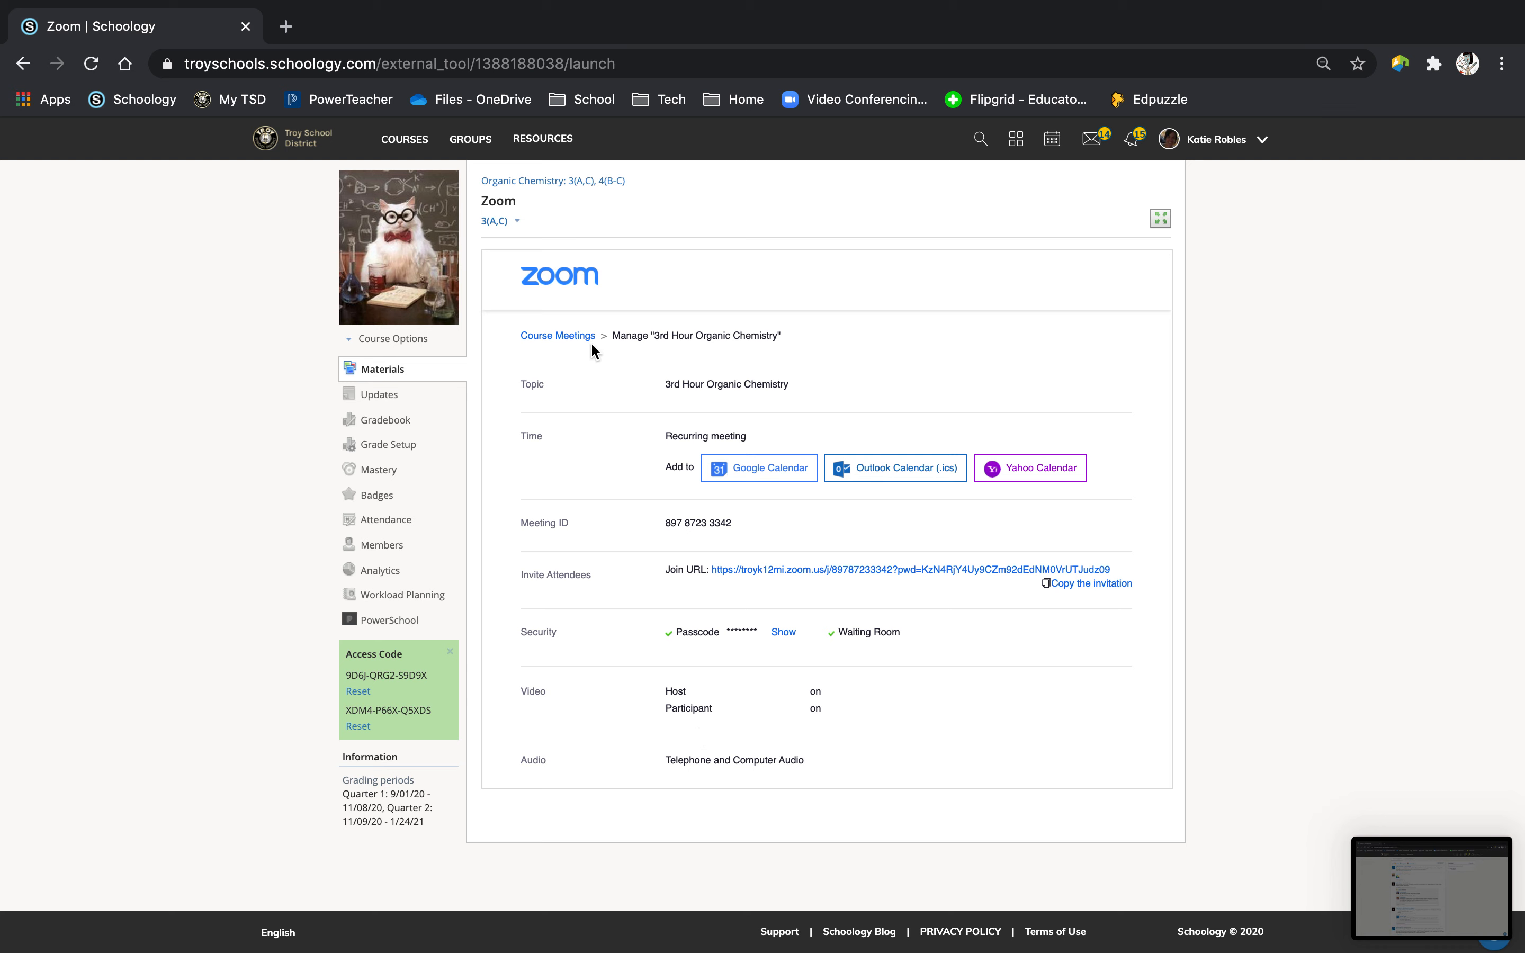
Switch the Zoom tool to section 4(B-C) and start scheduling a meeting with the topic "4th Hour Organic Chemistry".
{"action": "left_click", "coordinate": [499, 221]}
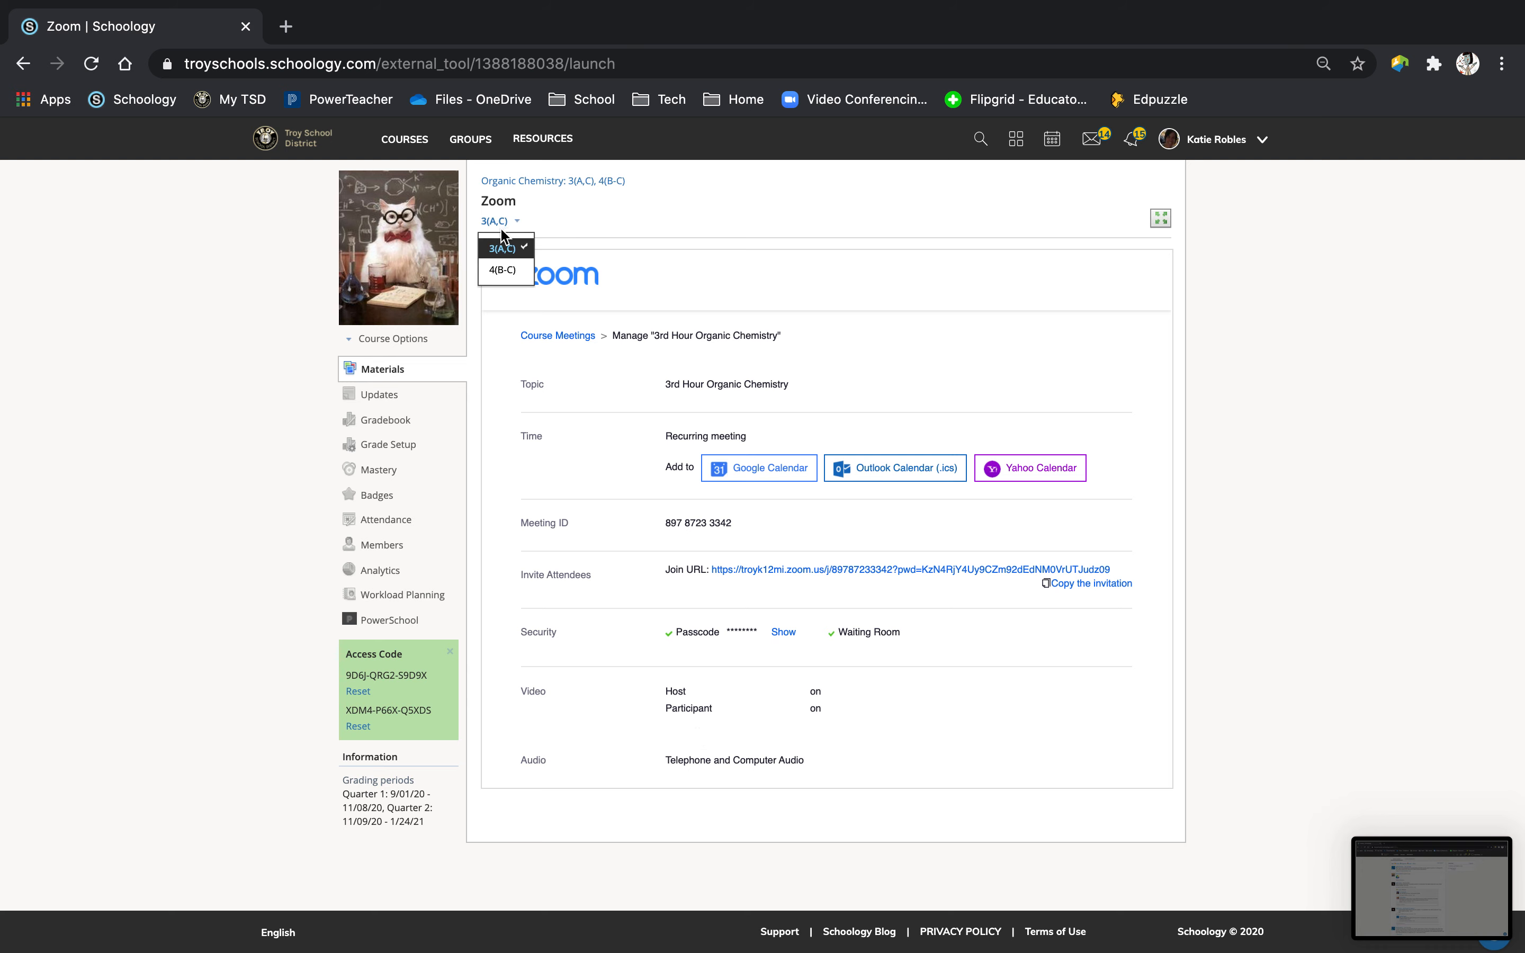
{"action": "left_click", "coordinate": [513, 275]}
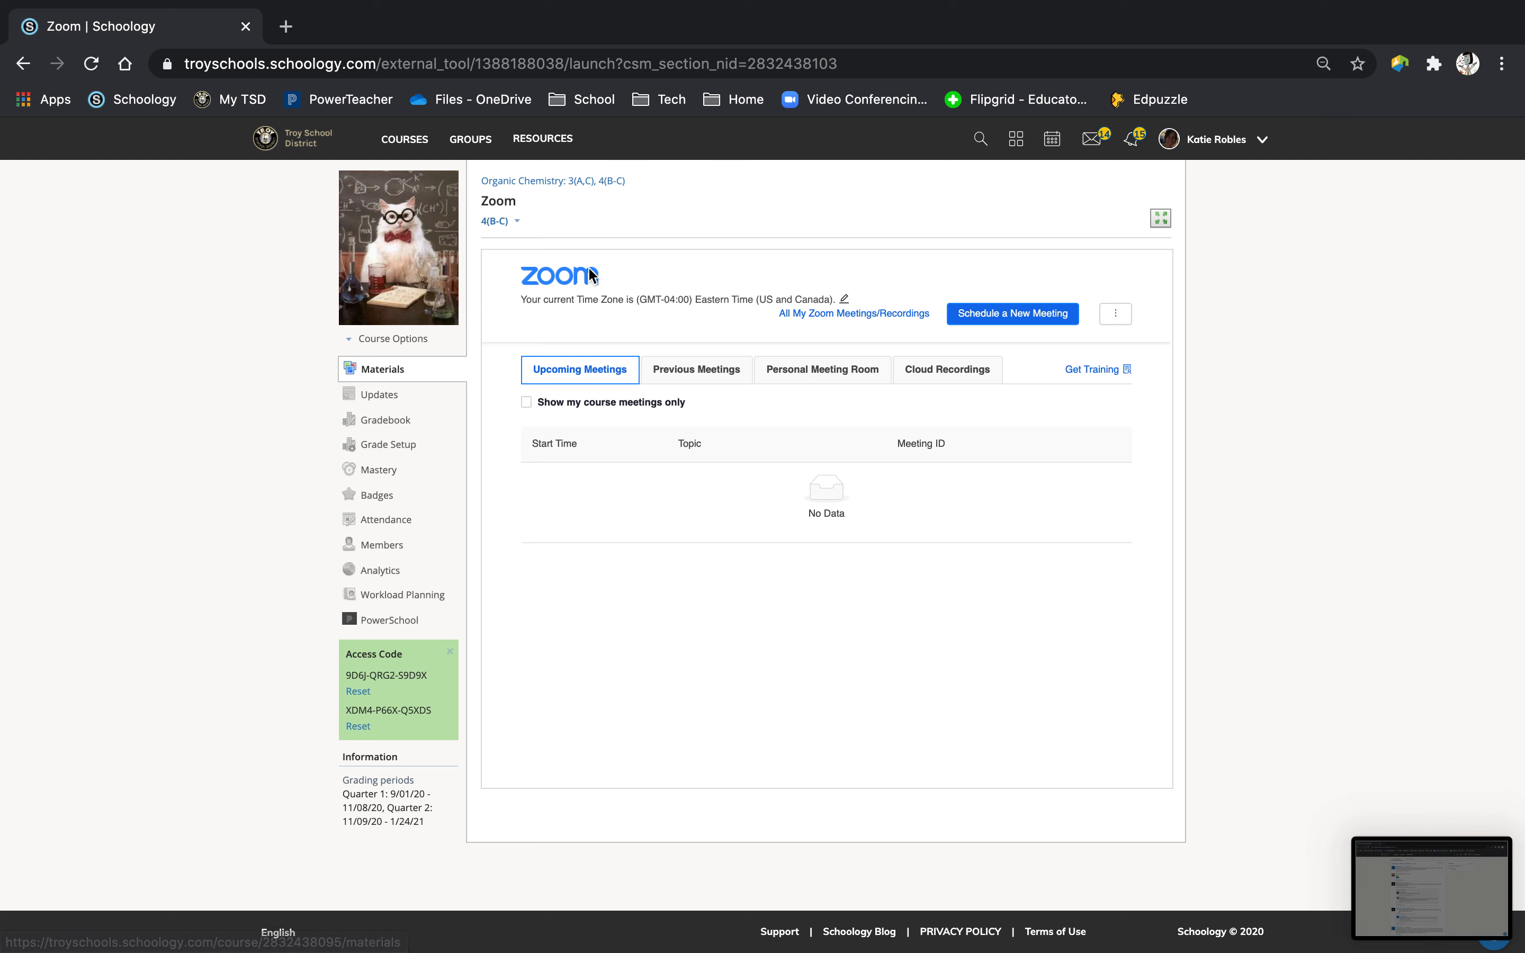
{"action": "left_click", "coordinate": [977, 312]}
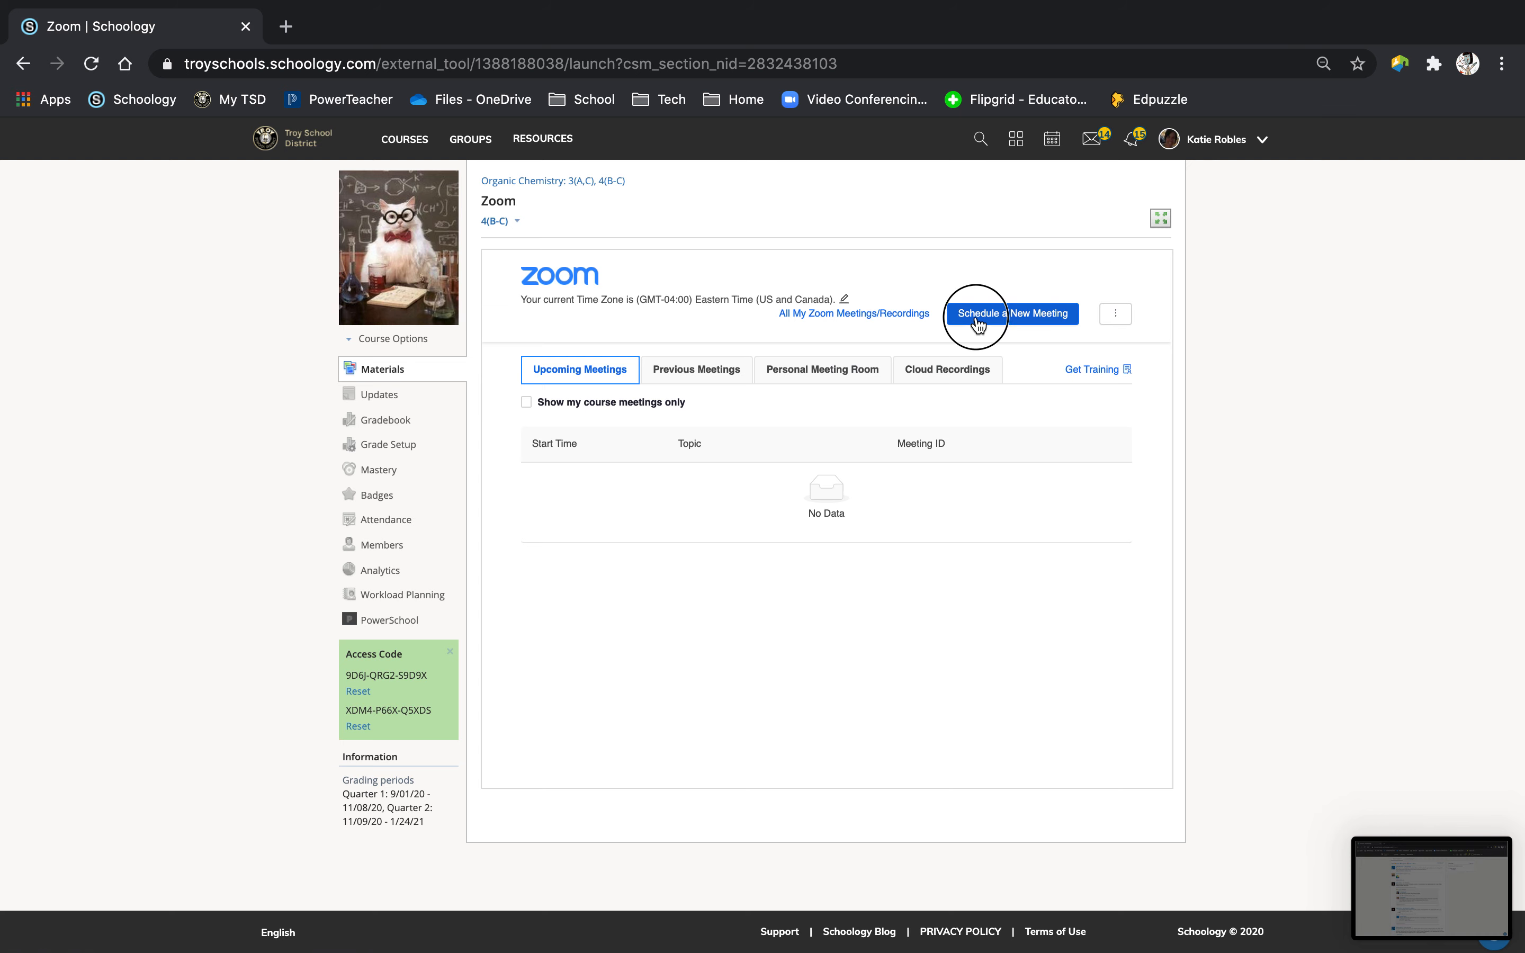
{"action": "left_click_drag", "start_coordinate": [834, 386], "coordinate": [642, 391]}
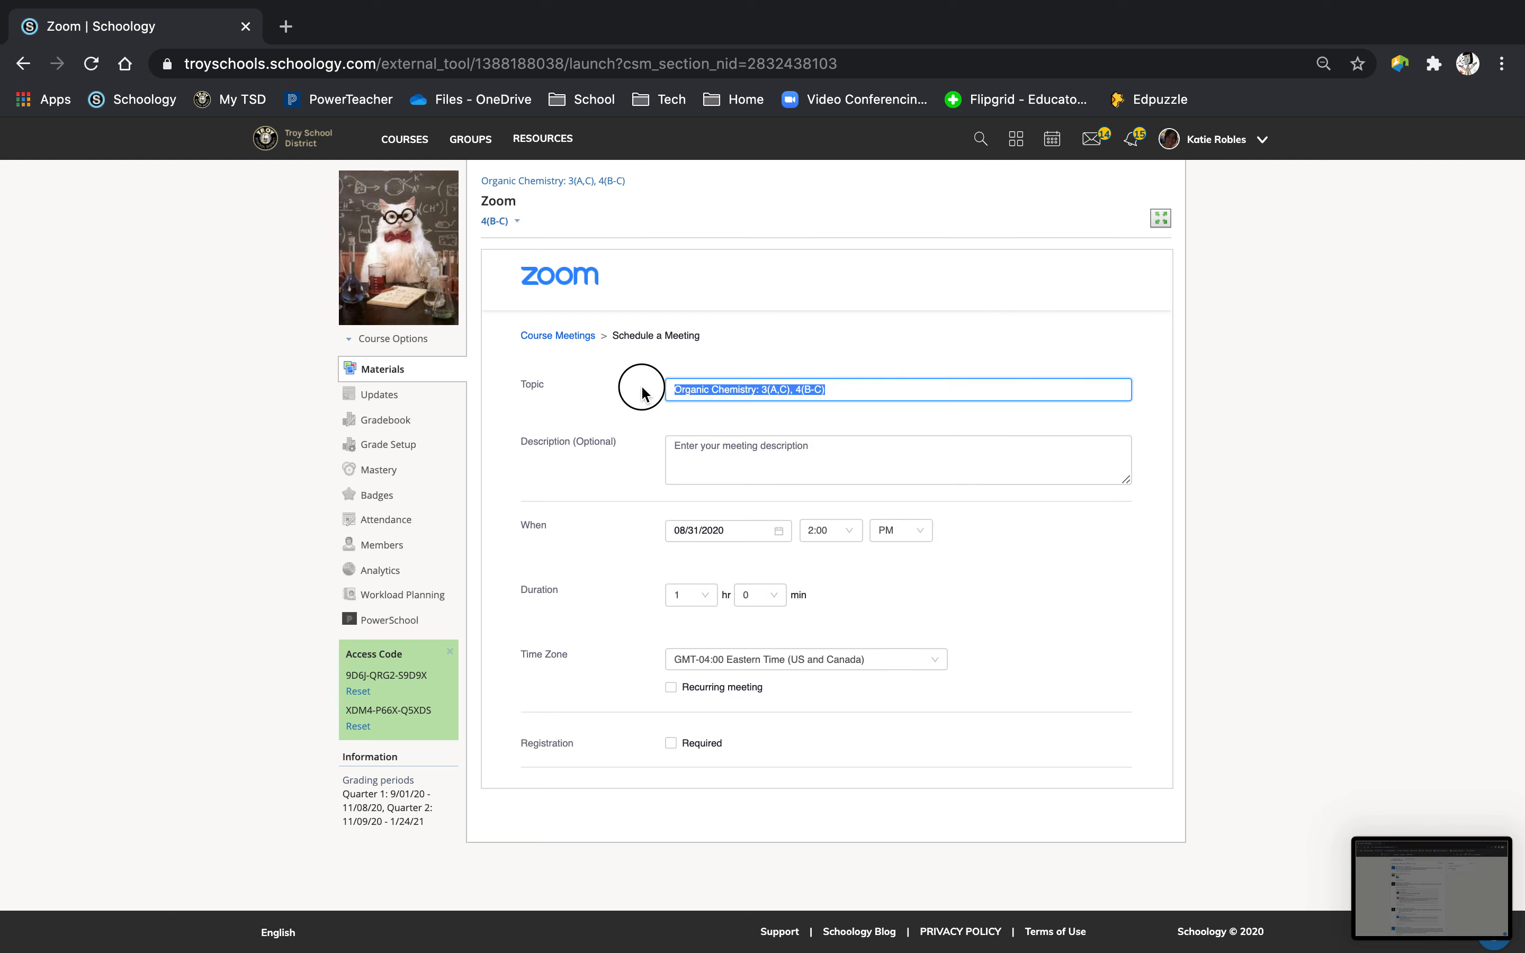
{"action": "type", "text": "4th Hour Organic"}
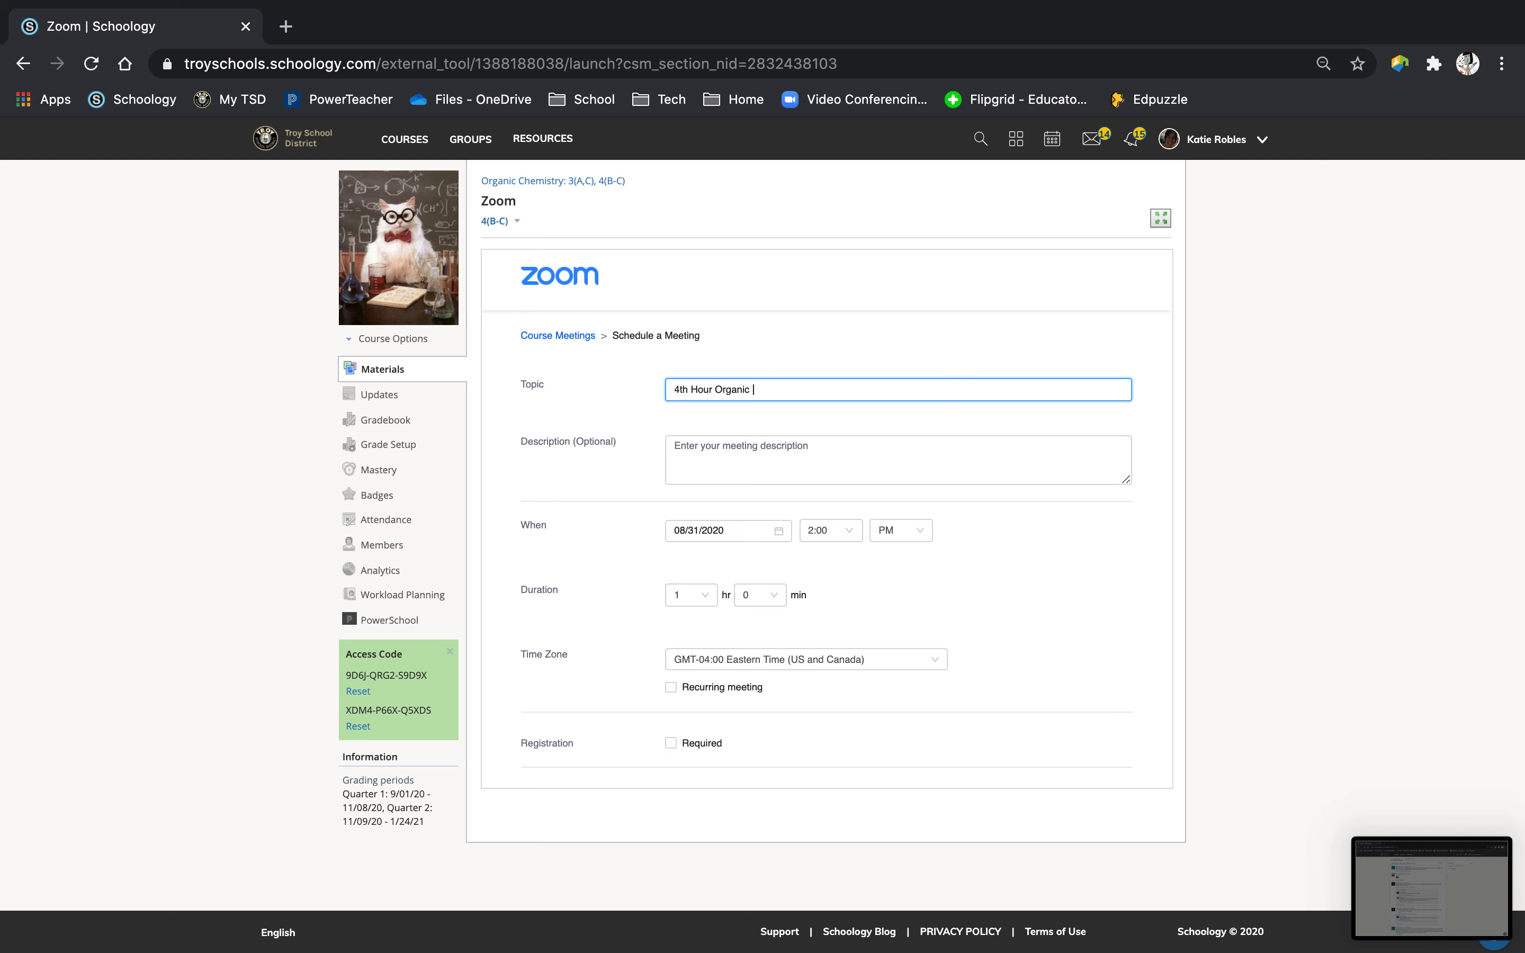
{"action": "type", "text": " Chemistry"}
Make the 4th Hour Organic Chemistry meeting recurring with the NoFixed Time recurrence.
{"action": "scroll", "coordinate": [835, 576], "scroll_direction": "down", "scroll_amount": 1}
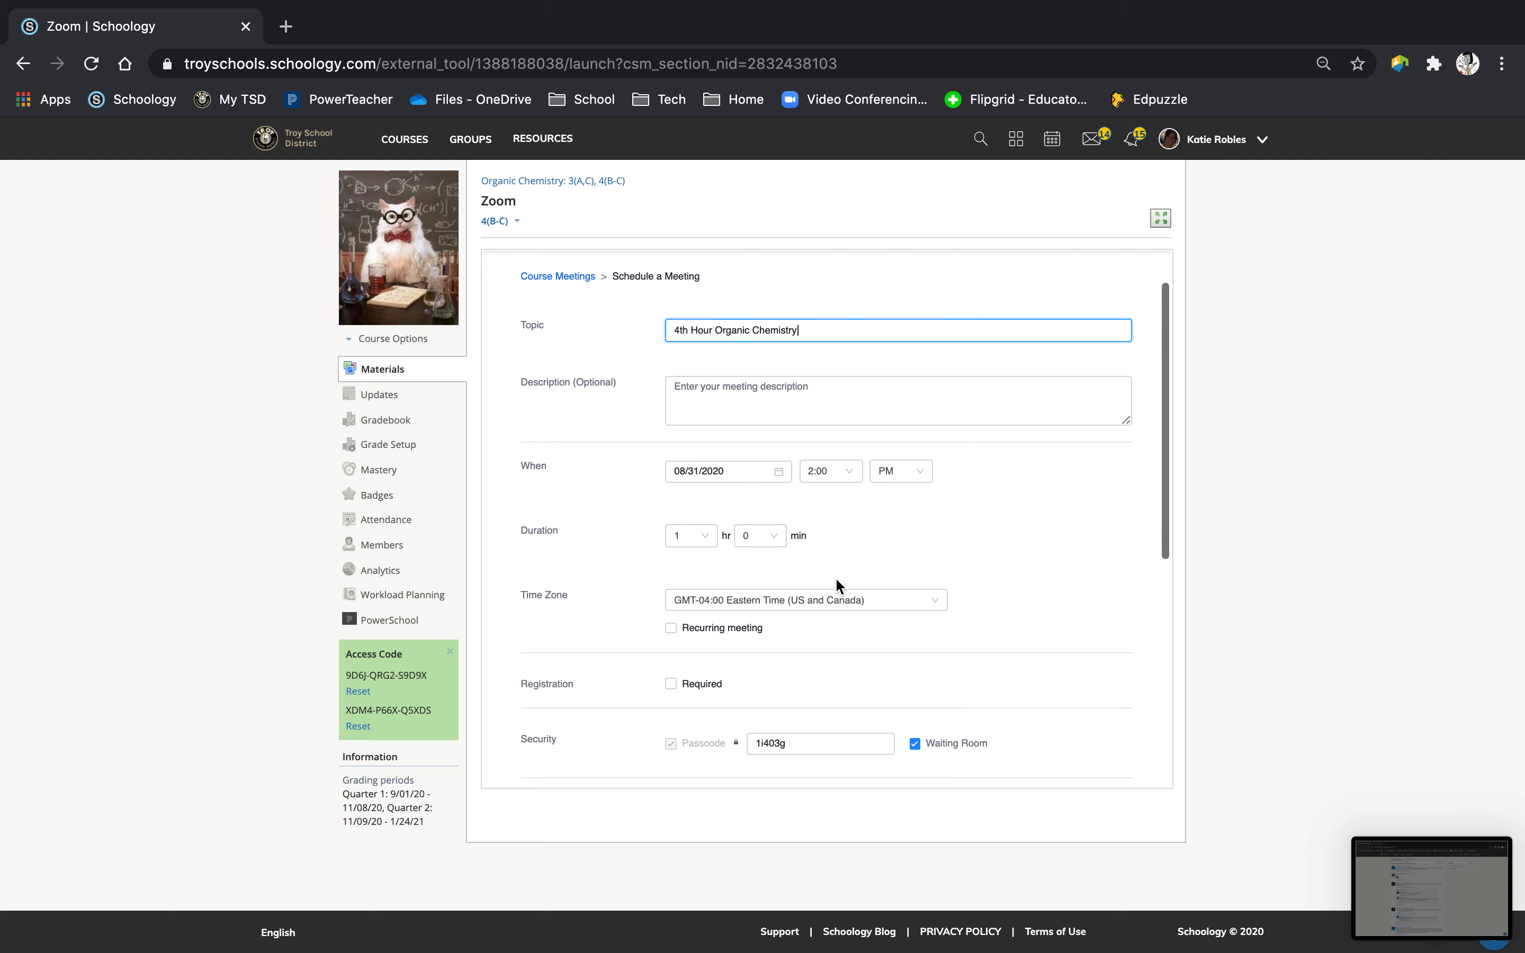
{"action": "left_click", "coordinate": [670, 625]}
{"action": "scroll", "coordinate": [819, 630], "scroll_direction": "down", "scroll_amount": 1}
{"action": "left_click", "coordinate": [917, 594]}
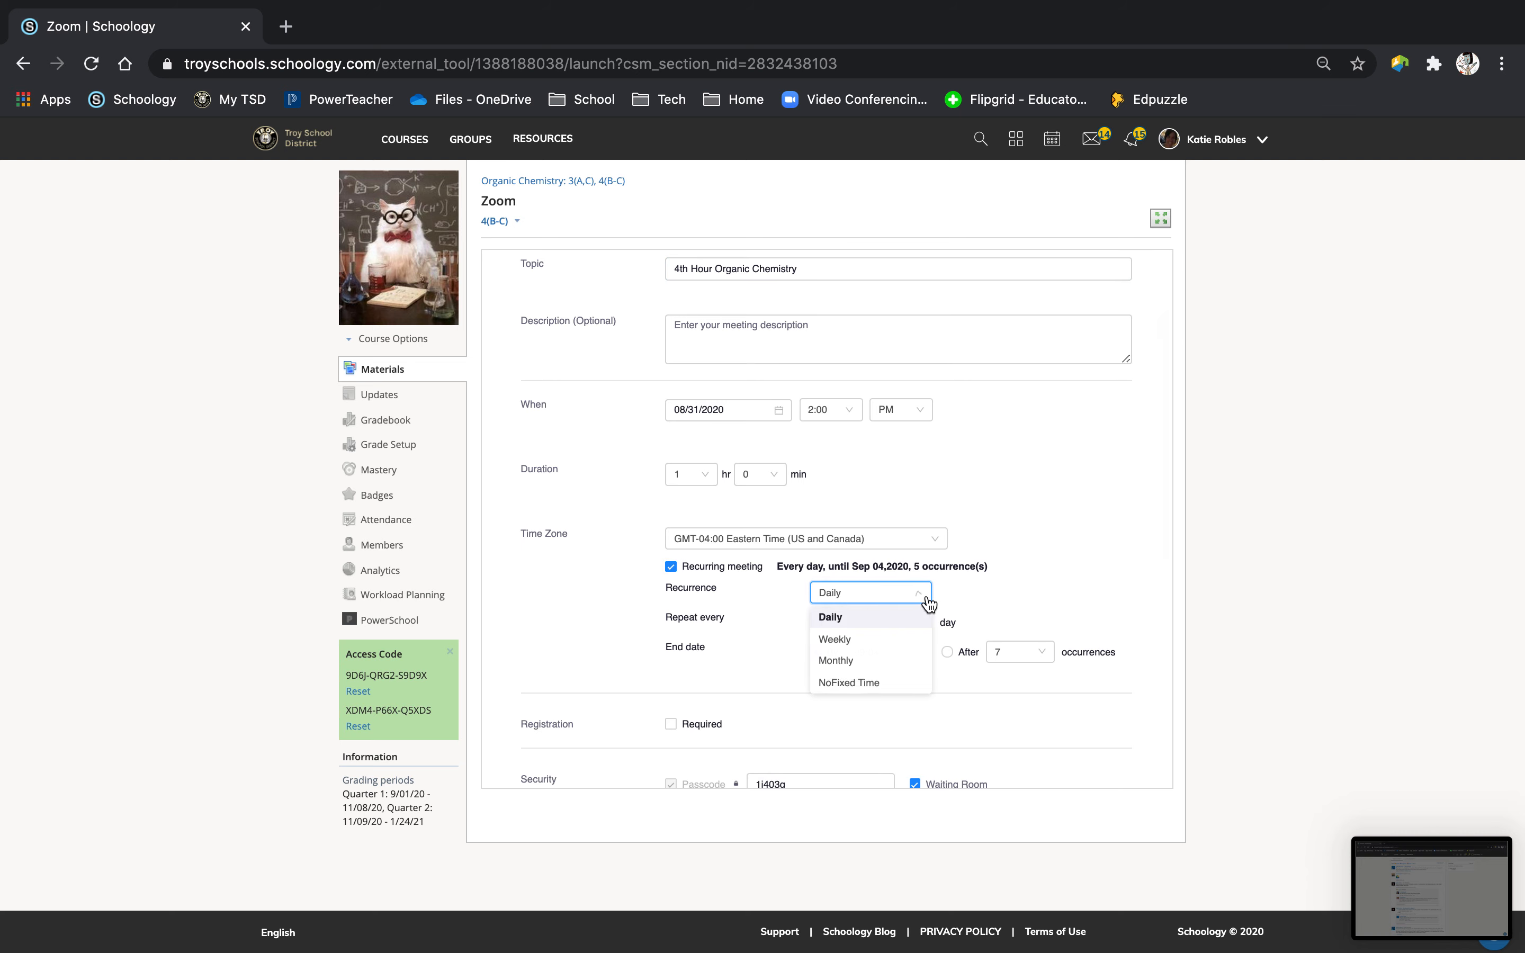
{"action": "left_click", "coordinate": [881, 683]}
Replace the 4th hour meeting's passcode and turn on video for both host and participants.
{"action": "scroll", "coordinate": [1042, 658], "scroll_direction": "down", "scroll_amount": 1}
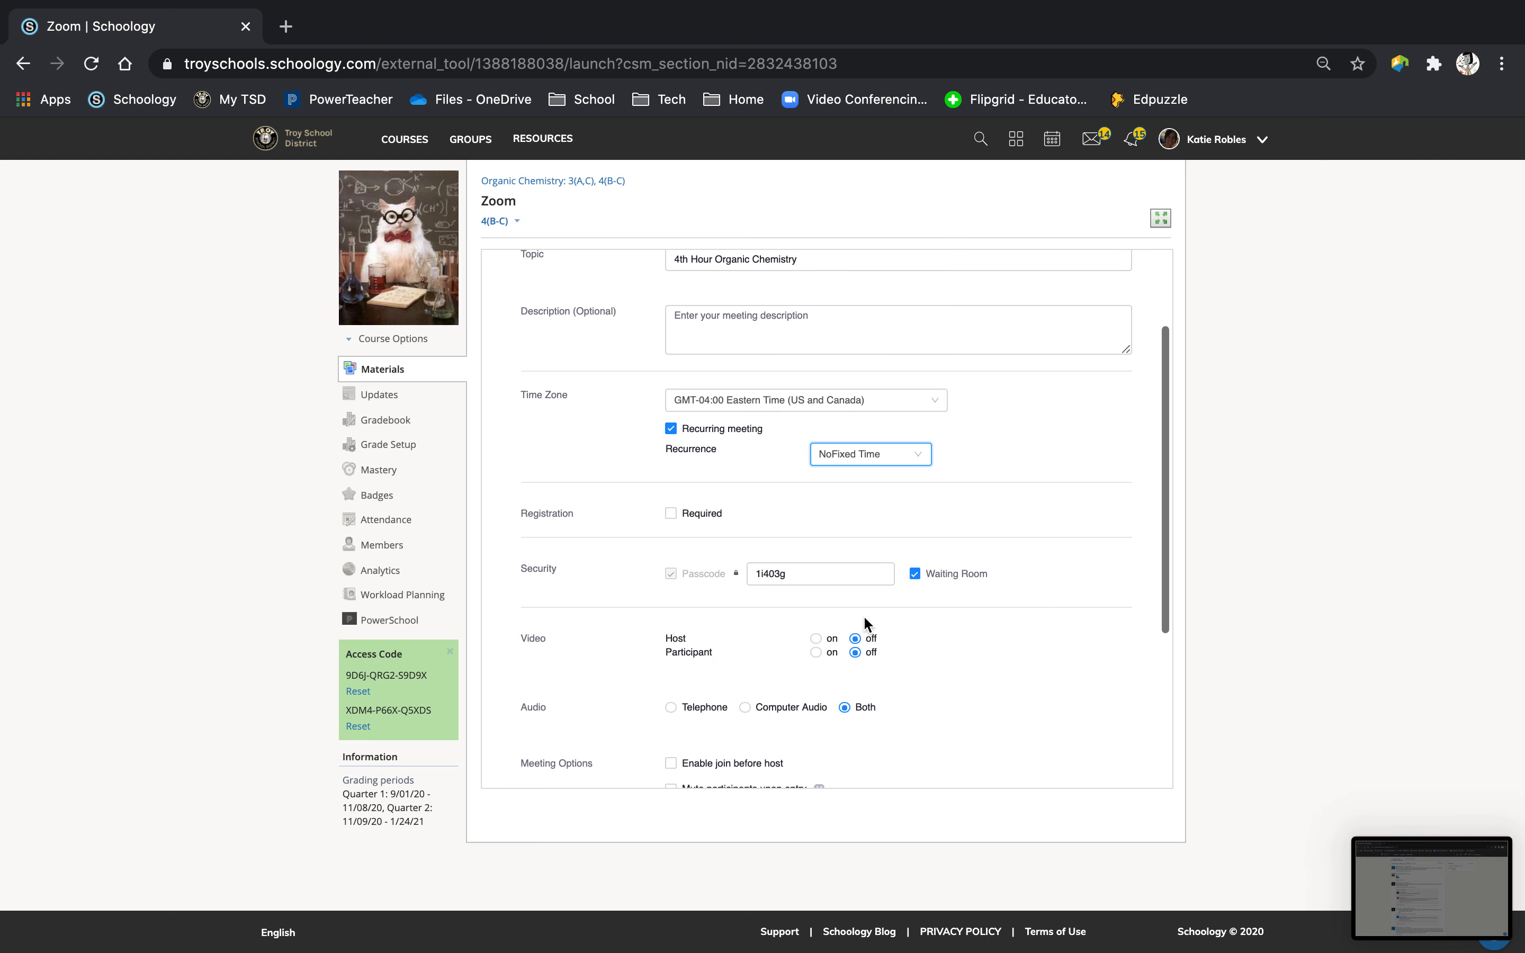
{"action": "left_click", "coordinate": [802, 573]}
{"action": "left_click_drag", "start_coordinate": [802, 573], "coordinate": [681, 571]}
{"action": "left_click", "coordinate": [816, 638]}
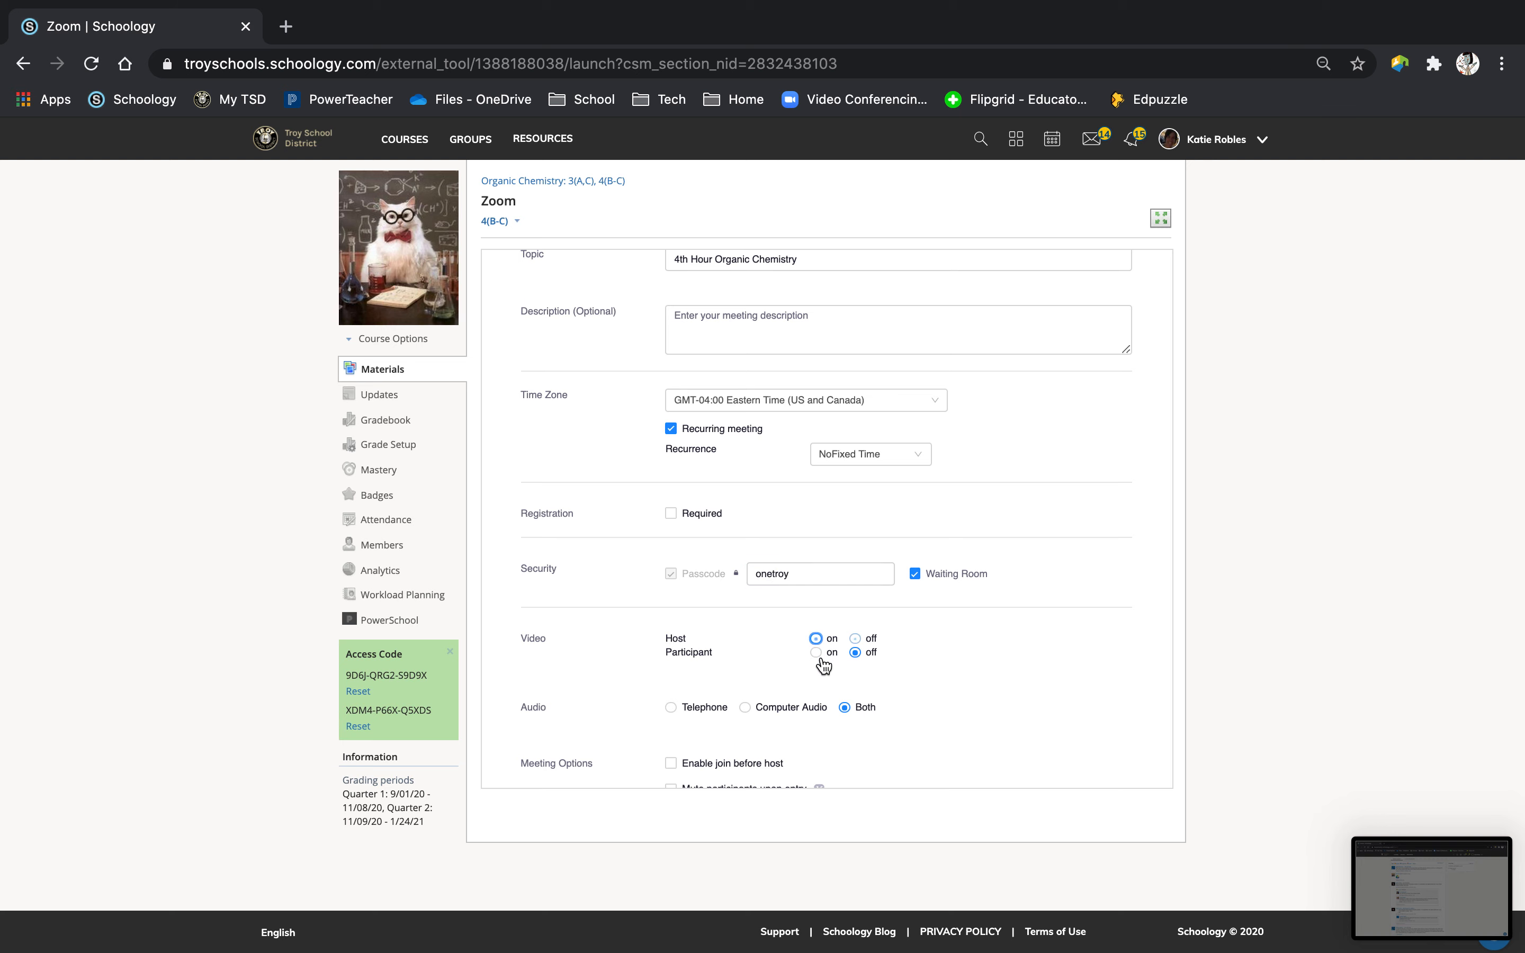
{"action": "left_click", "coordinate": [816, 652]}
Enable muting participants upon entry and automatic recording for the 4th hour meeting, and save it.
{"action": "scroll", "coordinate": [933, 686], "scroll_direction": "down", "scroll_amount": 2}
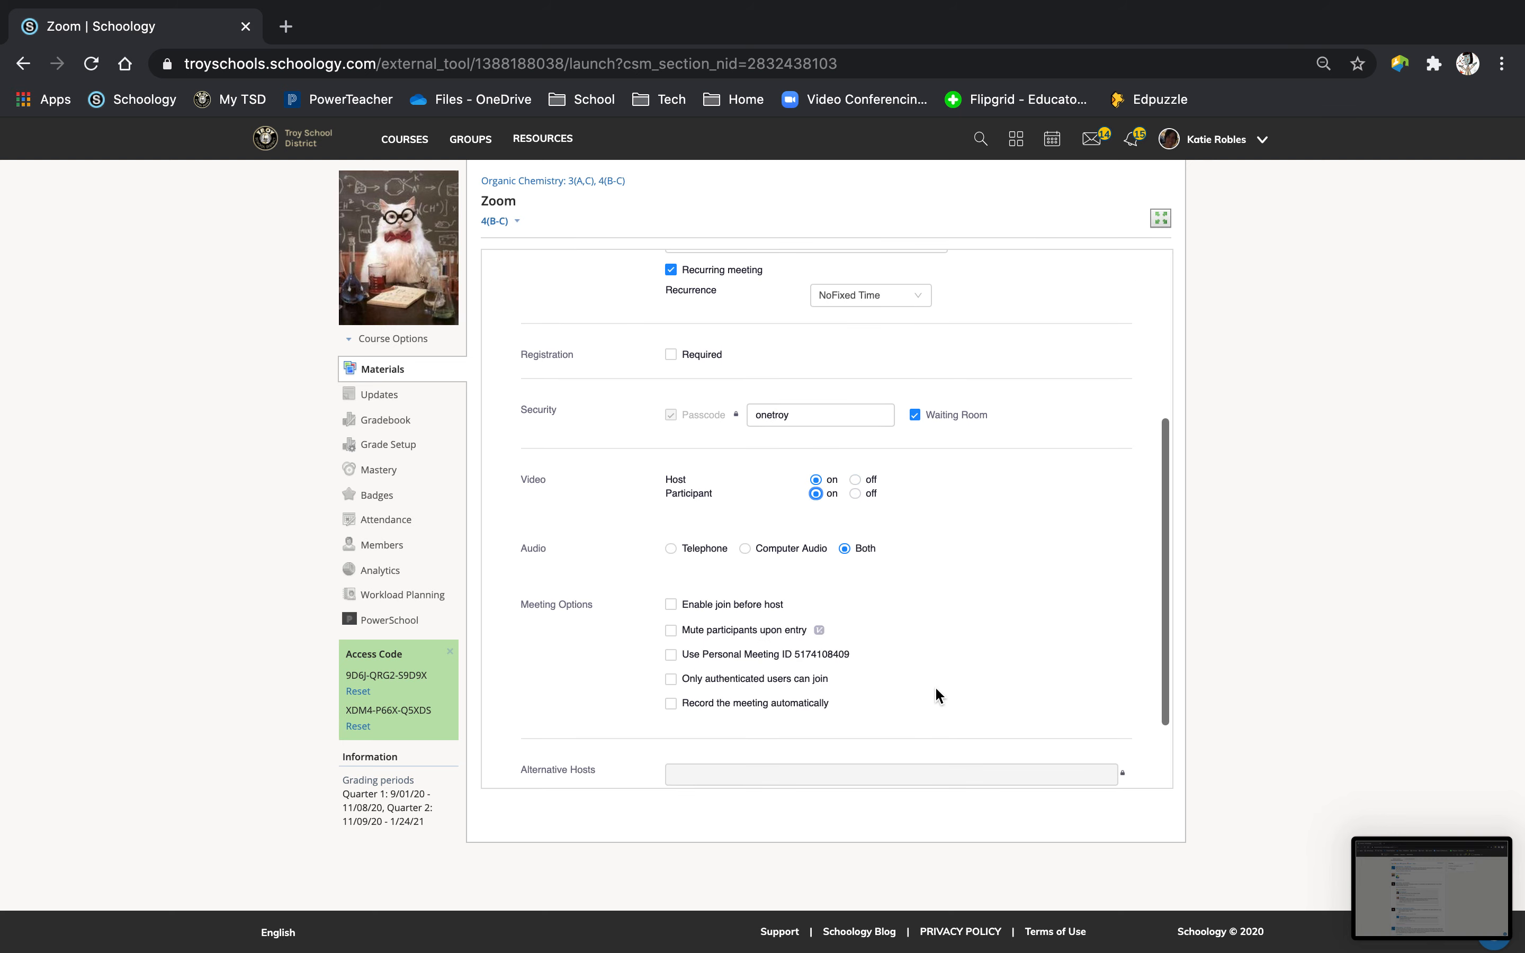
{"action": "left_click", "coordinate": [670, 630]}
{"action": "left_click", "coordinate": [671, 703]}
{"action": "scroll", "coordinate": [974, 706], "scroll_direction": "down", "scroll_amount": 3}
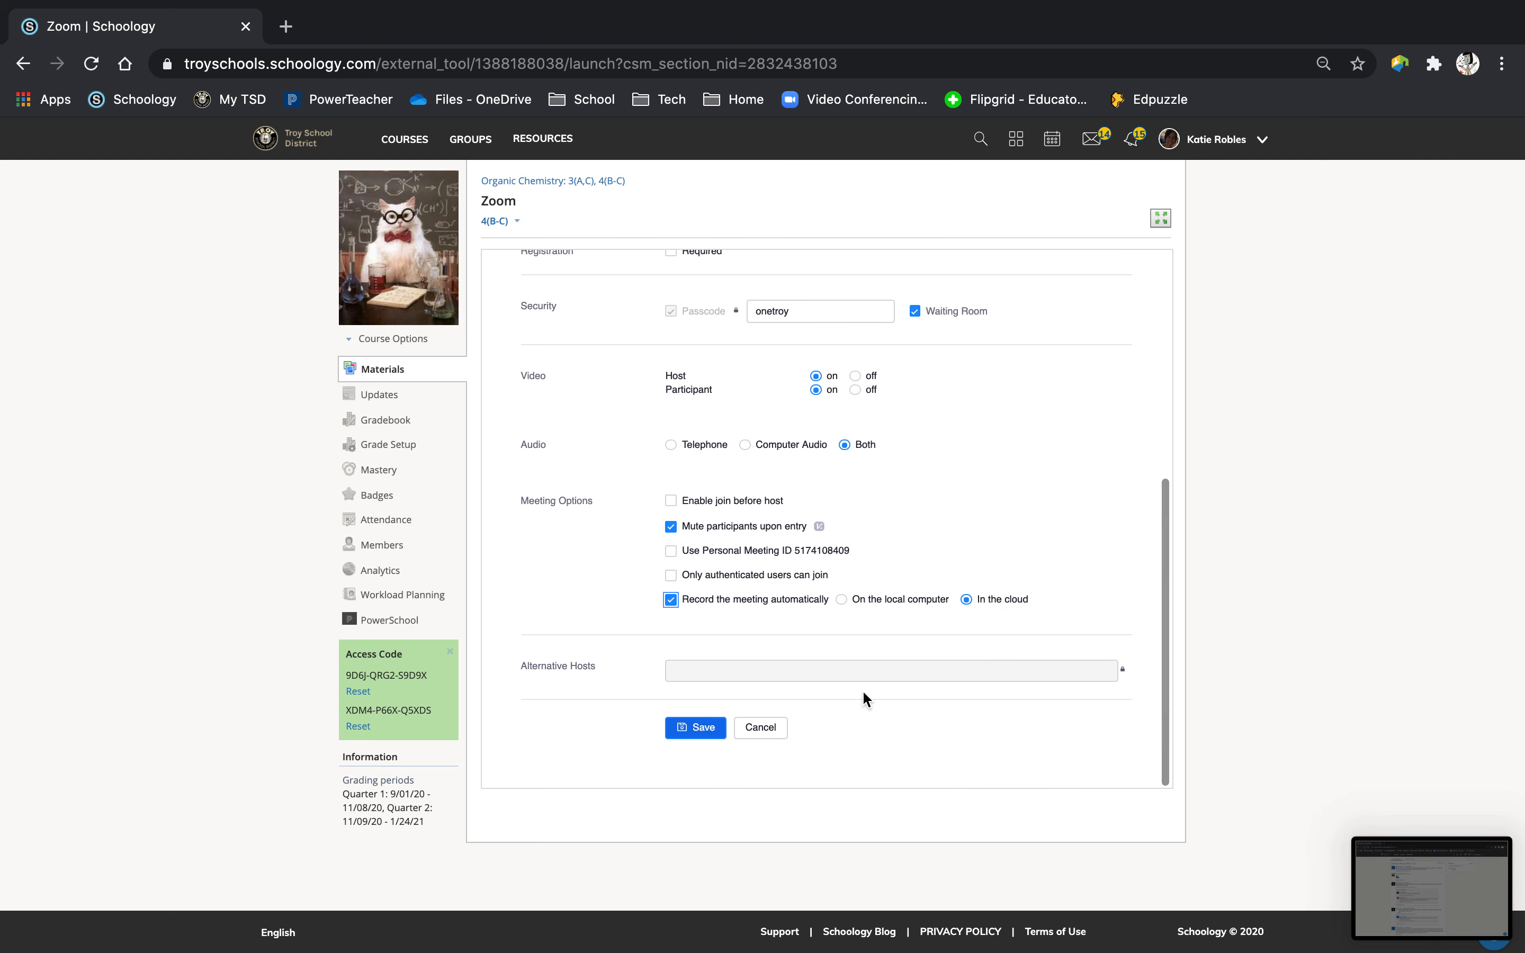
{"action": "left_click", "coordinate": [686, 729]}
{"action": "scroll", "coordinate": [878, 539], "scroll_direction": "up", "scroll_amount": 5}
Check the upcoming Zoom meetings of section 3(A,C) and of section 4(B-C).
{"action": "left_click", "coordinate": [502, 232]}
{"action": "left_click", "coordinate": [500, 244]}
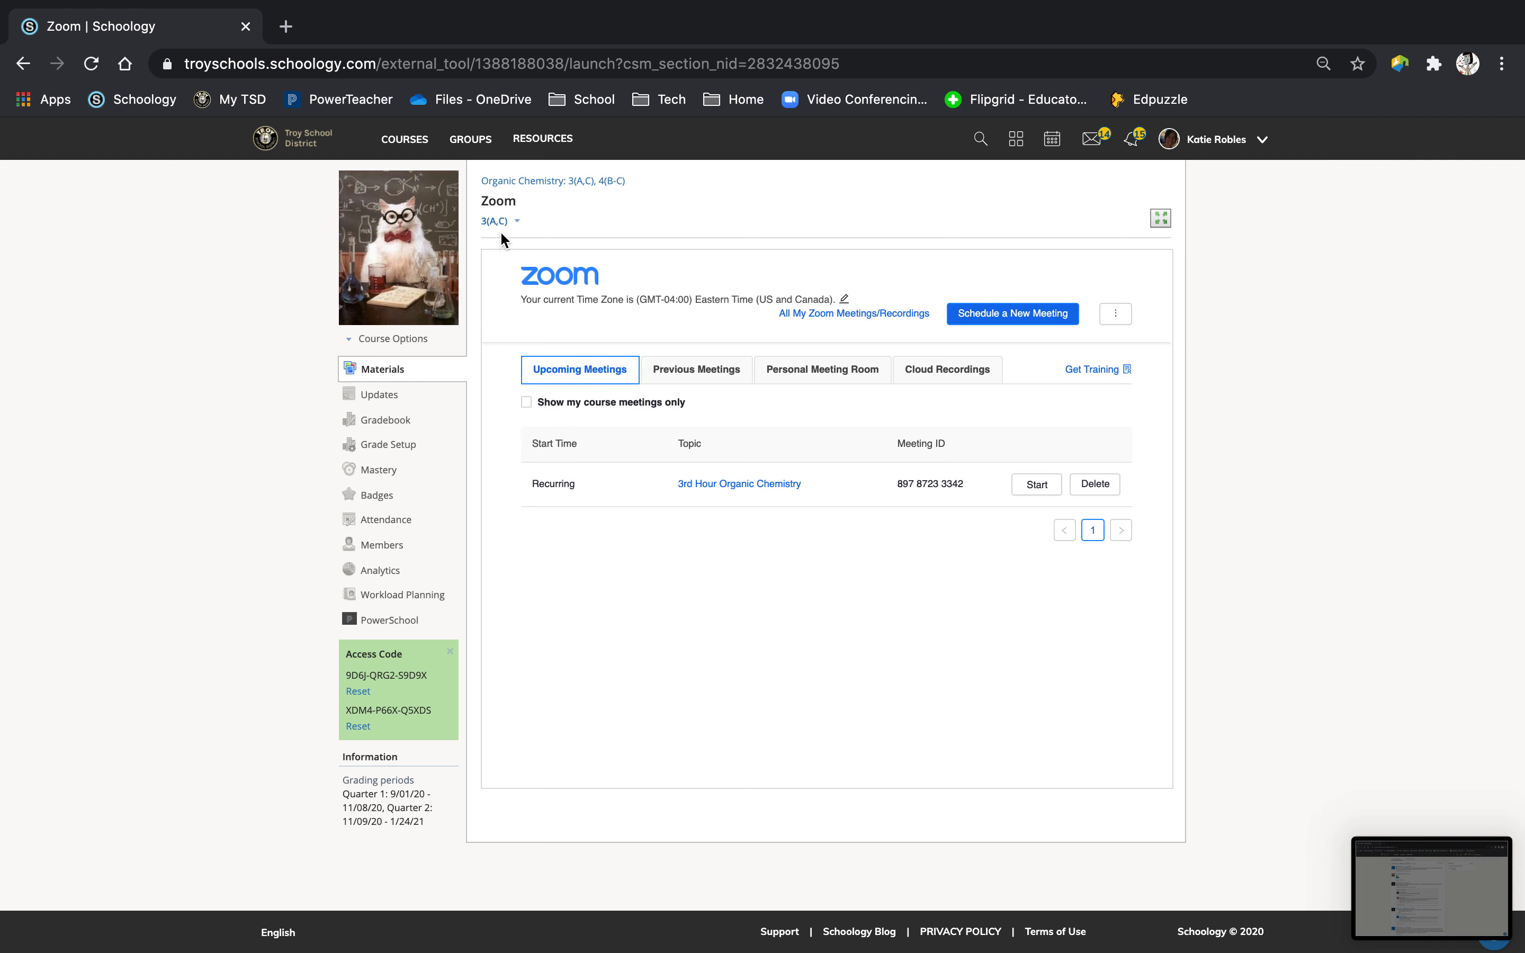
{"action": "left_click", "coordinate": [500, 224]}
{"action": "left_click", "coordinate": [503, 270]}
Start scheduling a new Zoom meeting for section 3(A,C) with the topic STUDENT SUPPORT.
{"action": "left_click", "coordinate": [501, 224]}
{"action": "left_click", "coordinate": [501, 242]}
{"action": "left_click", "coordinate": [1012, 313]}
{"action": "left_click_drag", "start_coordinate": [872, 386], "coordinate": [620, 392]}
{"action": "type", "text": "STU"}
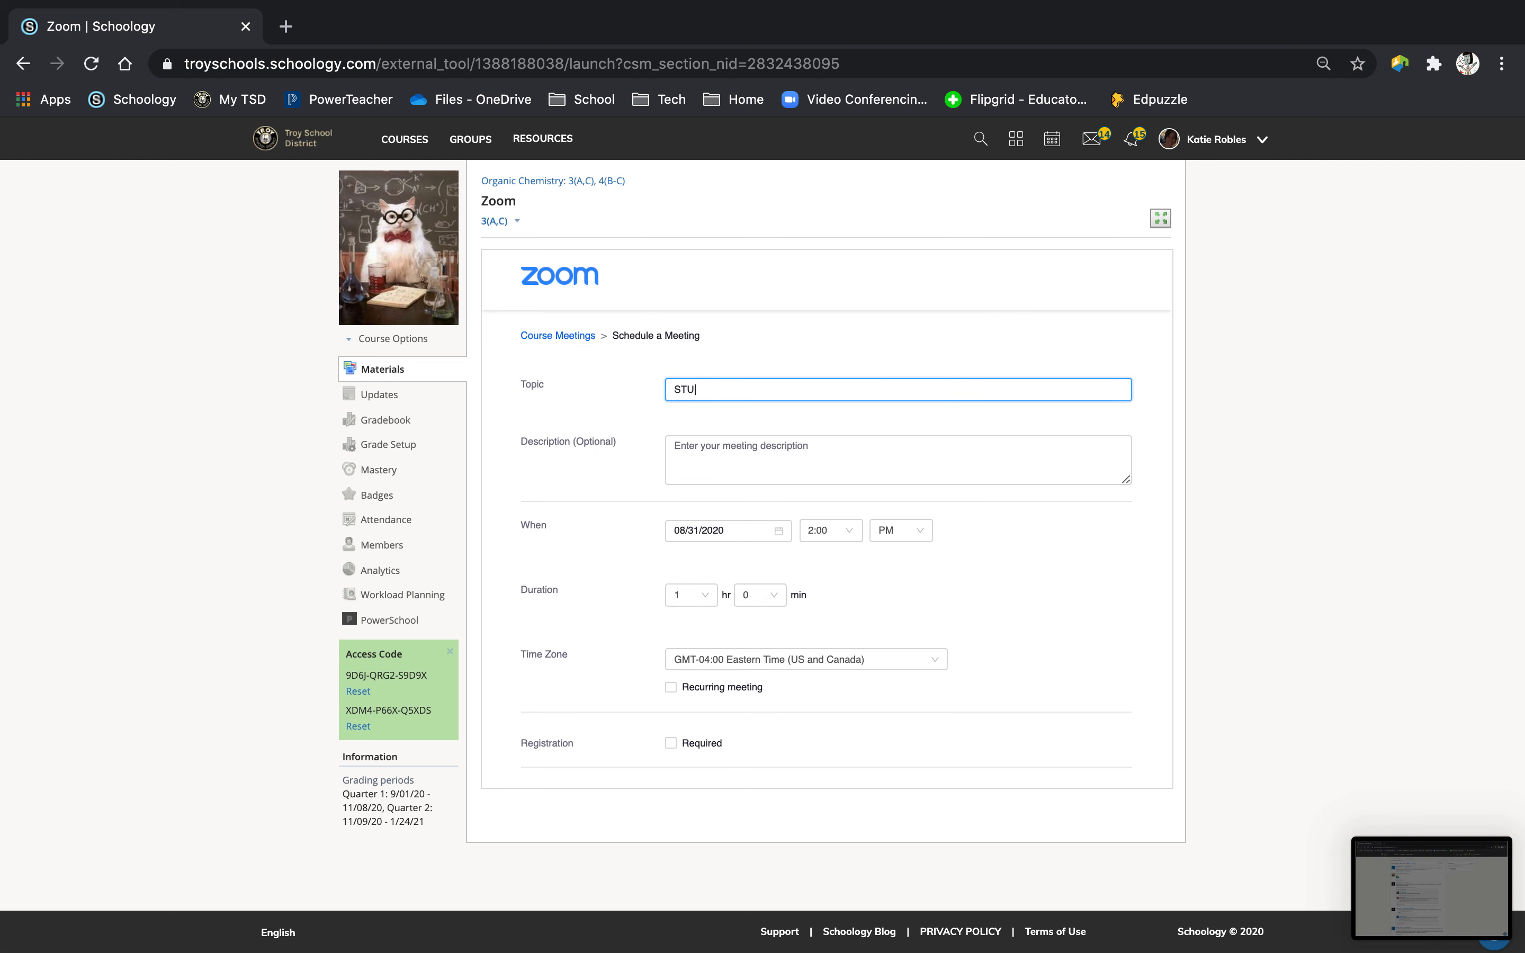
{"action": "type", "text": "DENT SUPPO"}
Make section 3(A,C)'s STUDENT SUPPORT meeting recurring with the NoFixed Time recurrence.
{"action": "scroll", "coordinate": [833, 487], "scroll_direction": "down", "scroll_amount": 2}
{"action": "left_click", "coordinate": [670, 604]}
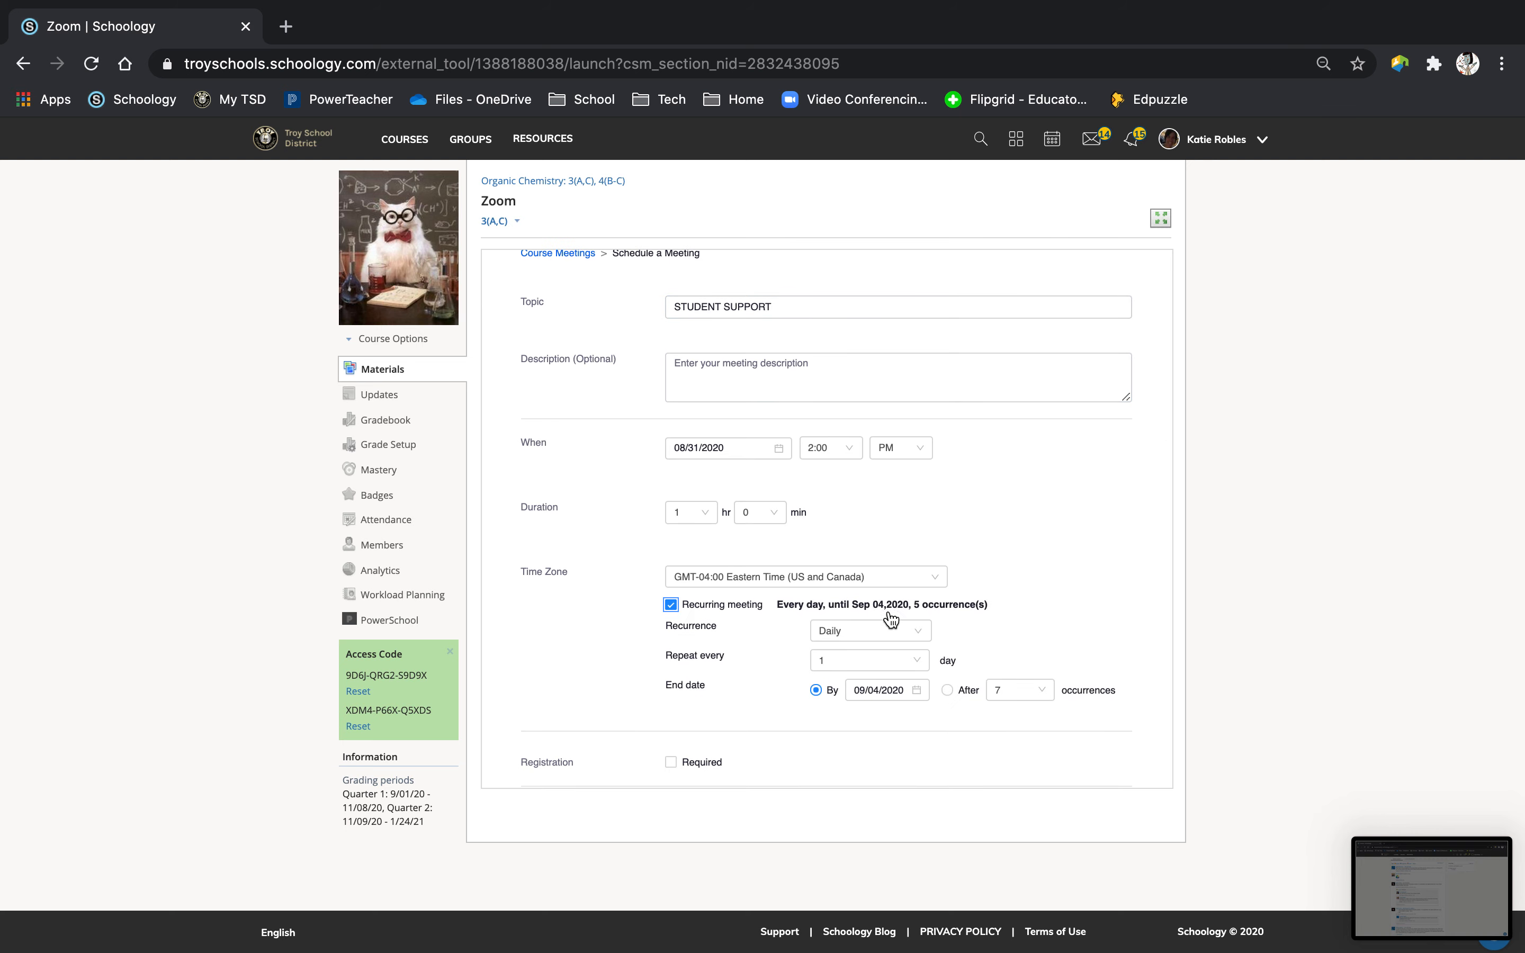
{"action": "scroll", "coordinate": [891, 619], "scroll_direction": "down", "scroll_amount": 1}
{"action": "left_click", "coordinate": [915, 575]}
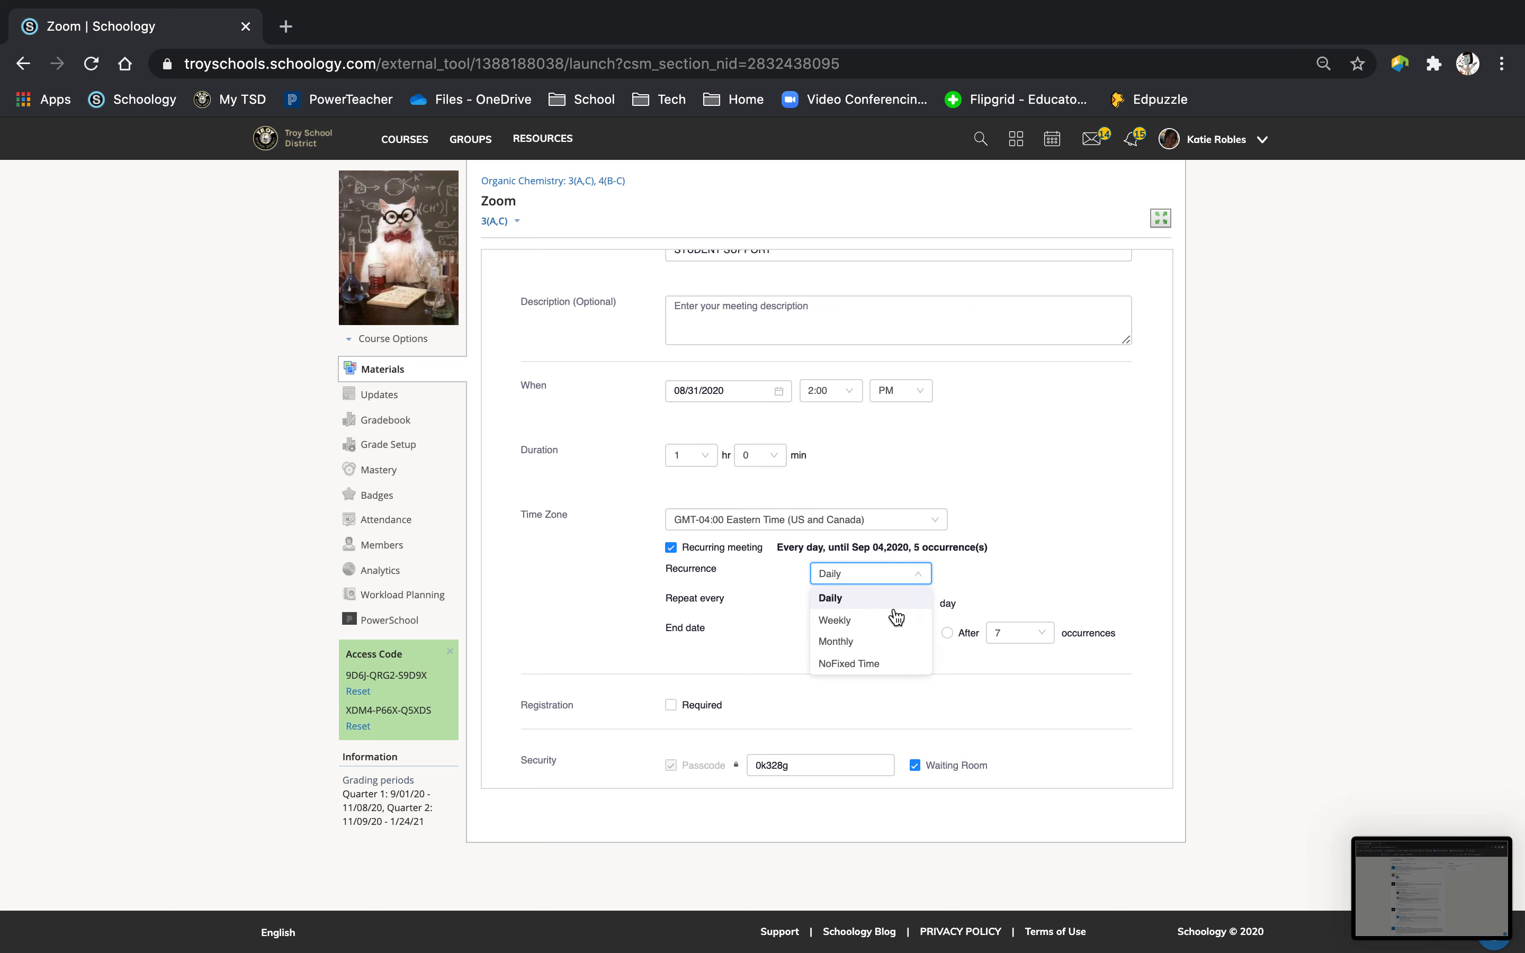
{"action": "left_click", "coordinate": [868, 665]}
Replace the STUDENT SUPPORT meeting's passcode and turn on video for both host and participants.
{"action": "scroll", "coordinate": [1029, 619], "scroll_direction": "down", "scroll_amount": 2}
{"action": "left_click_drag", "start_coordinate": [819, 611], "coordinate": [724, 608]}
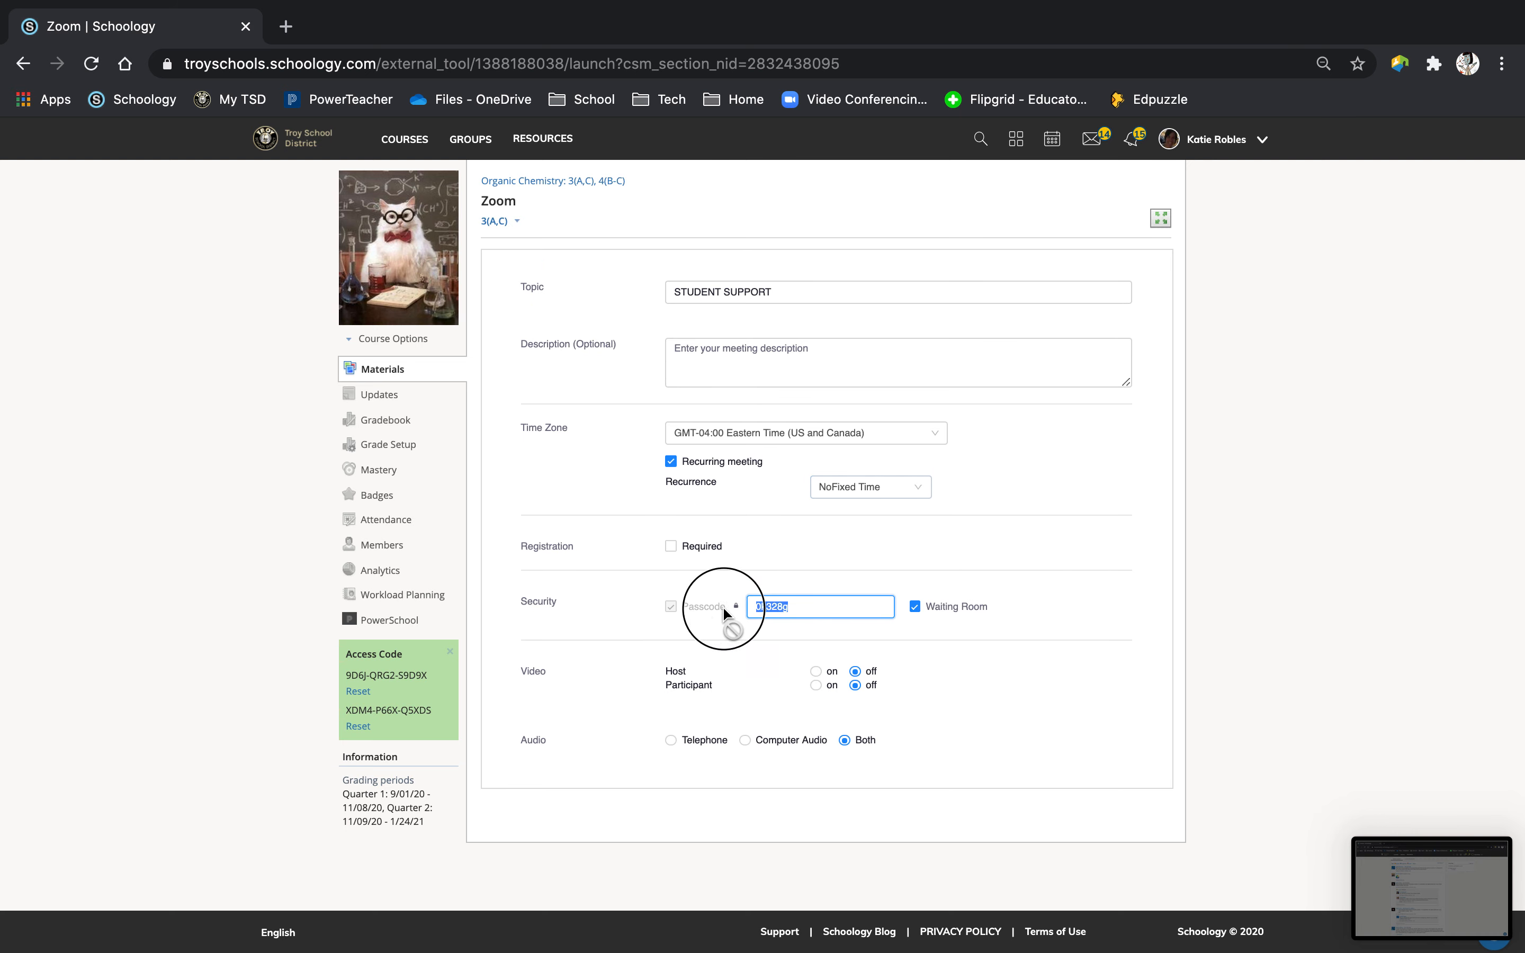
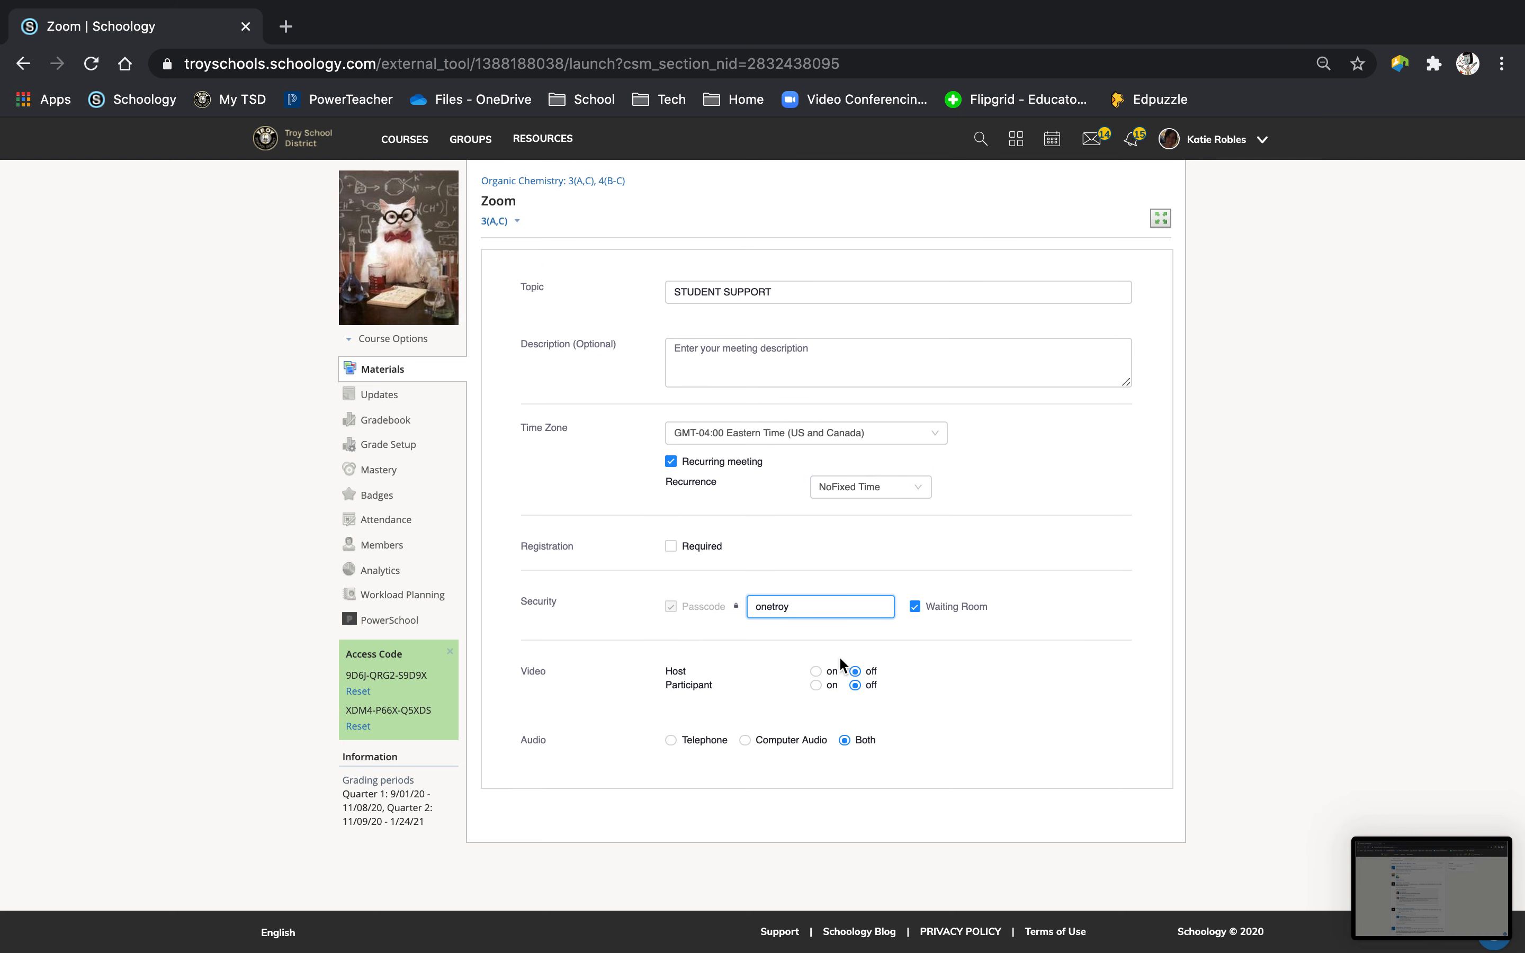
{"action": "left_click", "coordinate": [815, 671]}
{"action": "left_click", "coordinate": [815, 685]}
Enable muting participants upon entry, the Personal Meeting ID and automatic cloud recording for section 3(A,C)'s support meeting, and save it.
{"action": "scroll", "coordinate": [914, 695], "scroll_direction": "down", "scroll_amount": 1}
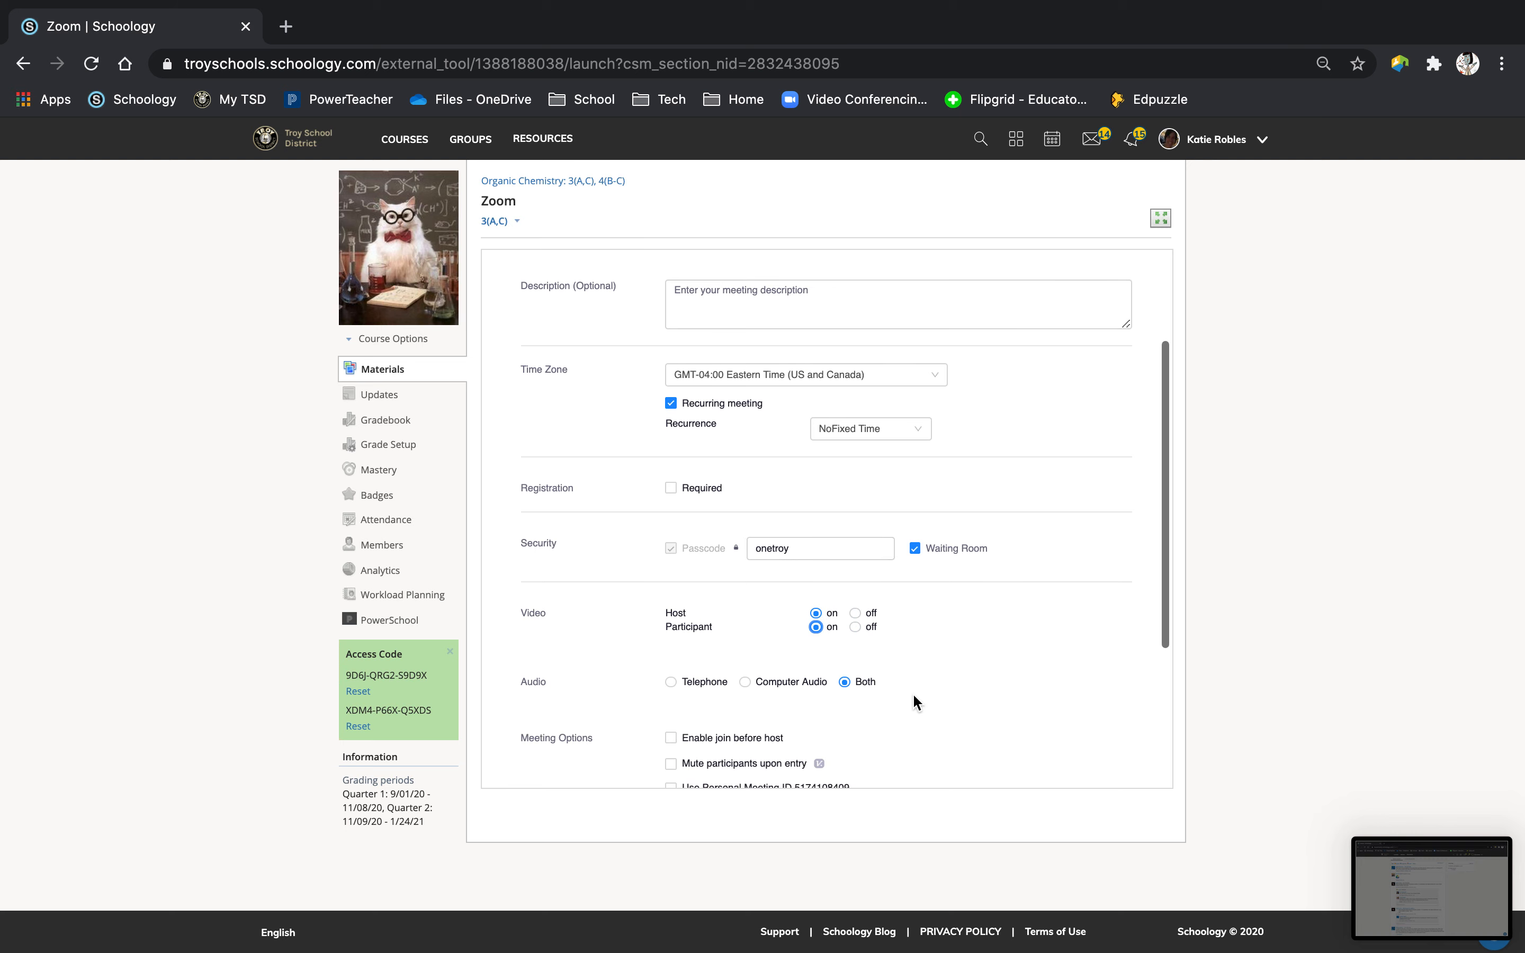
{"action": "scroll", "coordinate": [912, 692], "scroll_direction": "down", "scroll_amount": 3}
{"action": "left_click", "coordinate": [671, 675]}
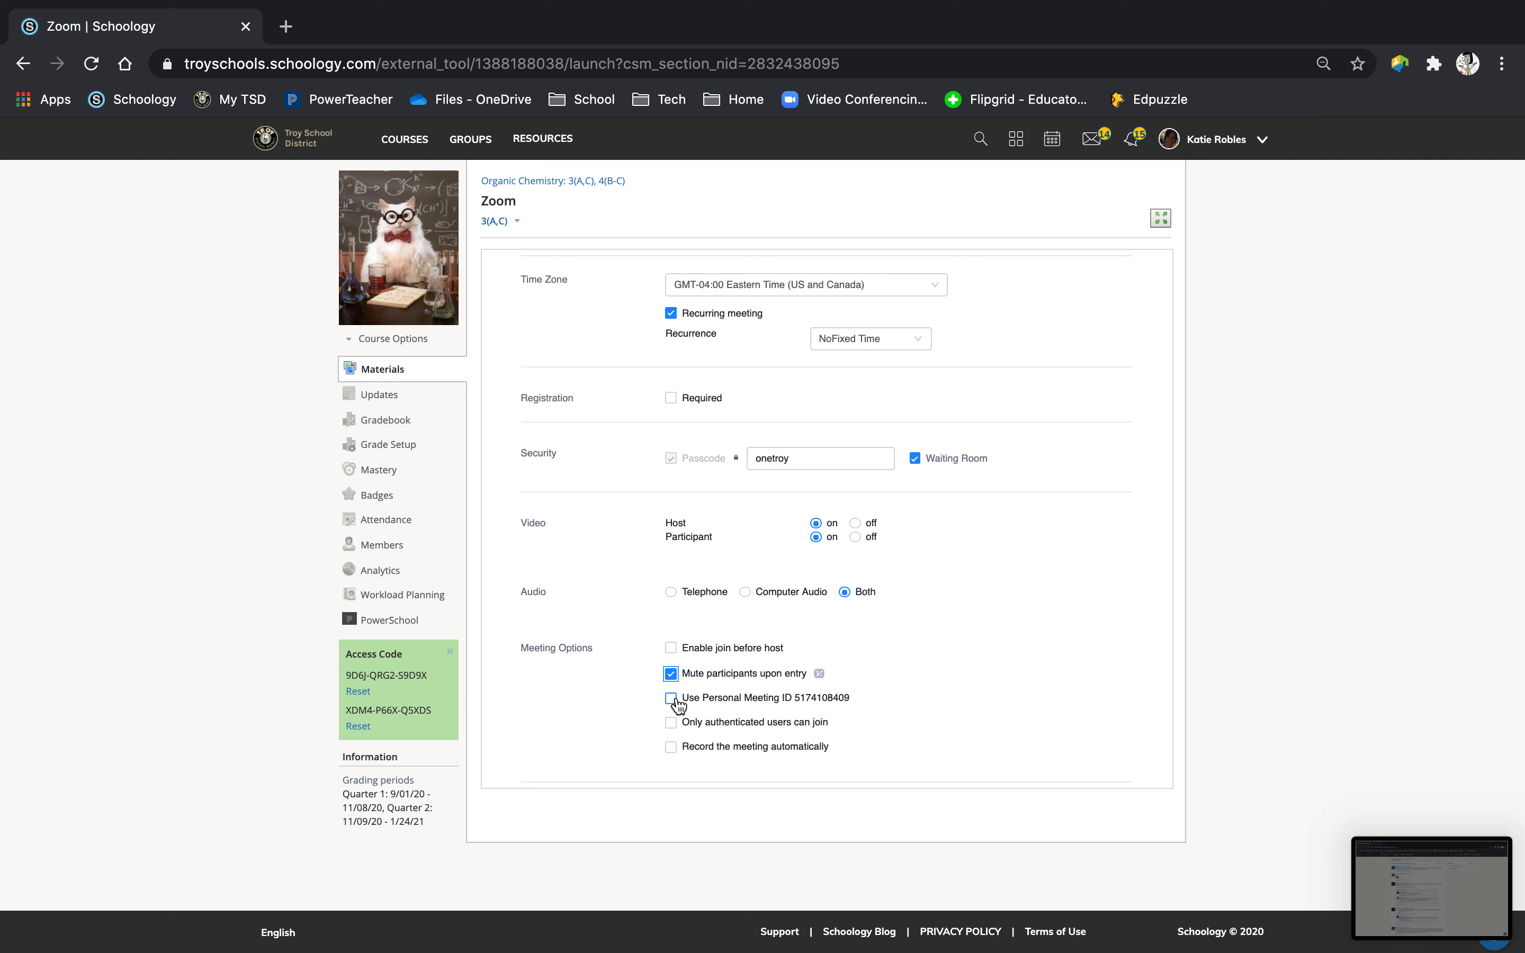
{"action": "left_click", "coordinate": [672, 699]}
{"action": "scroll", "coordinate": [898, 722], "scroll_direction": "down", "scroll_amount": 2}
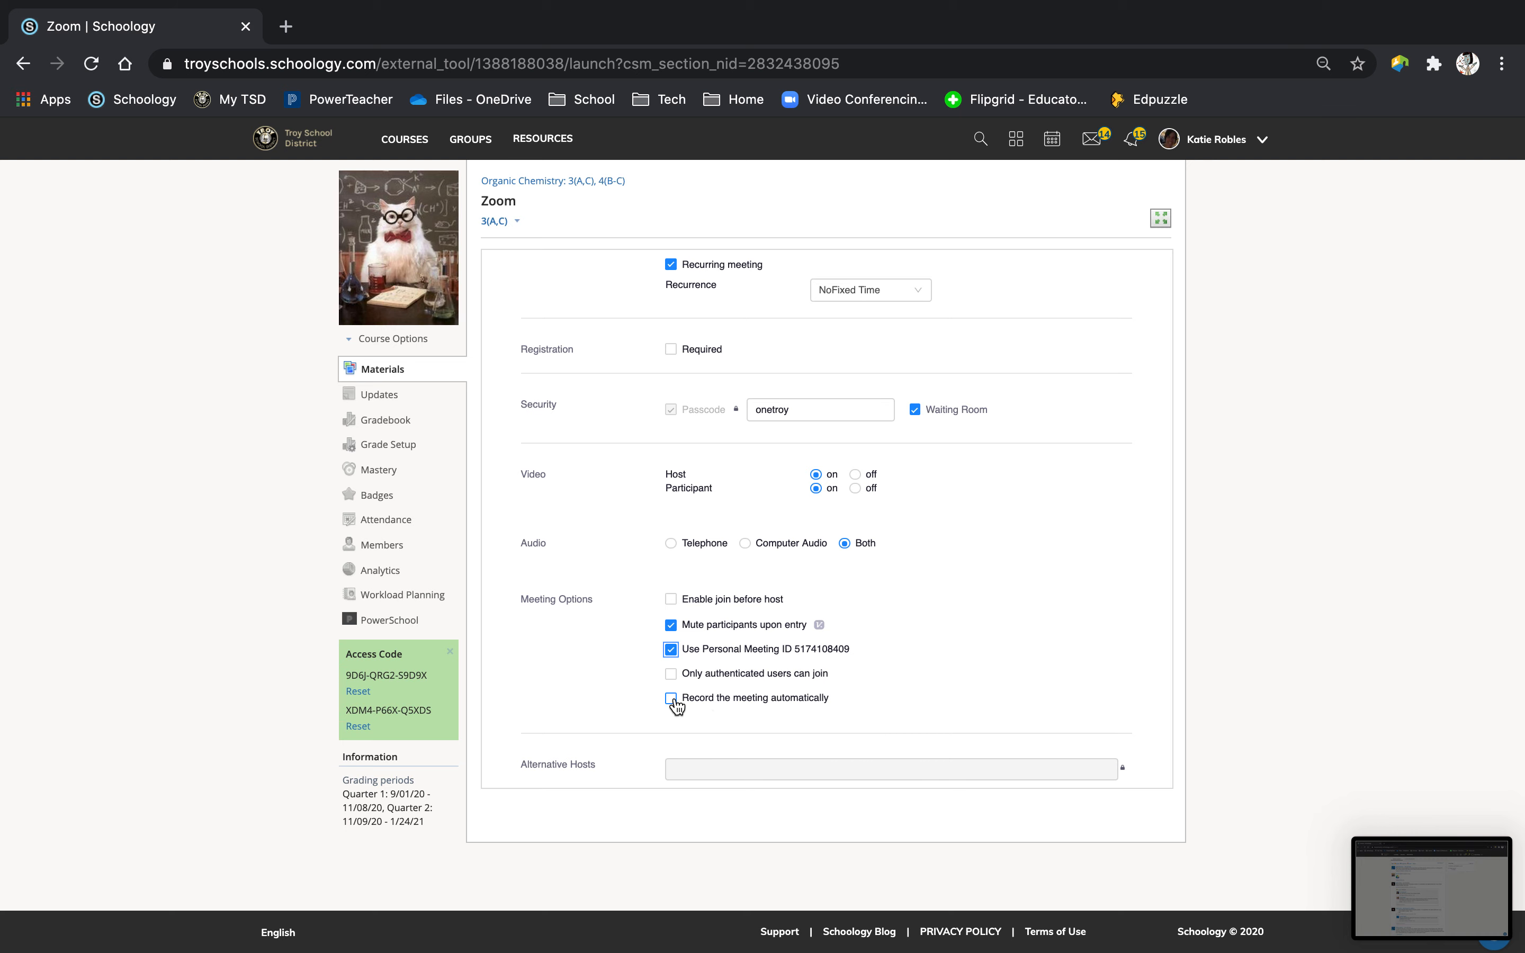
{"action": "left_click", "coordinate": [672, 698]}
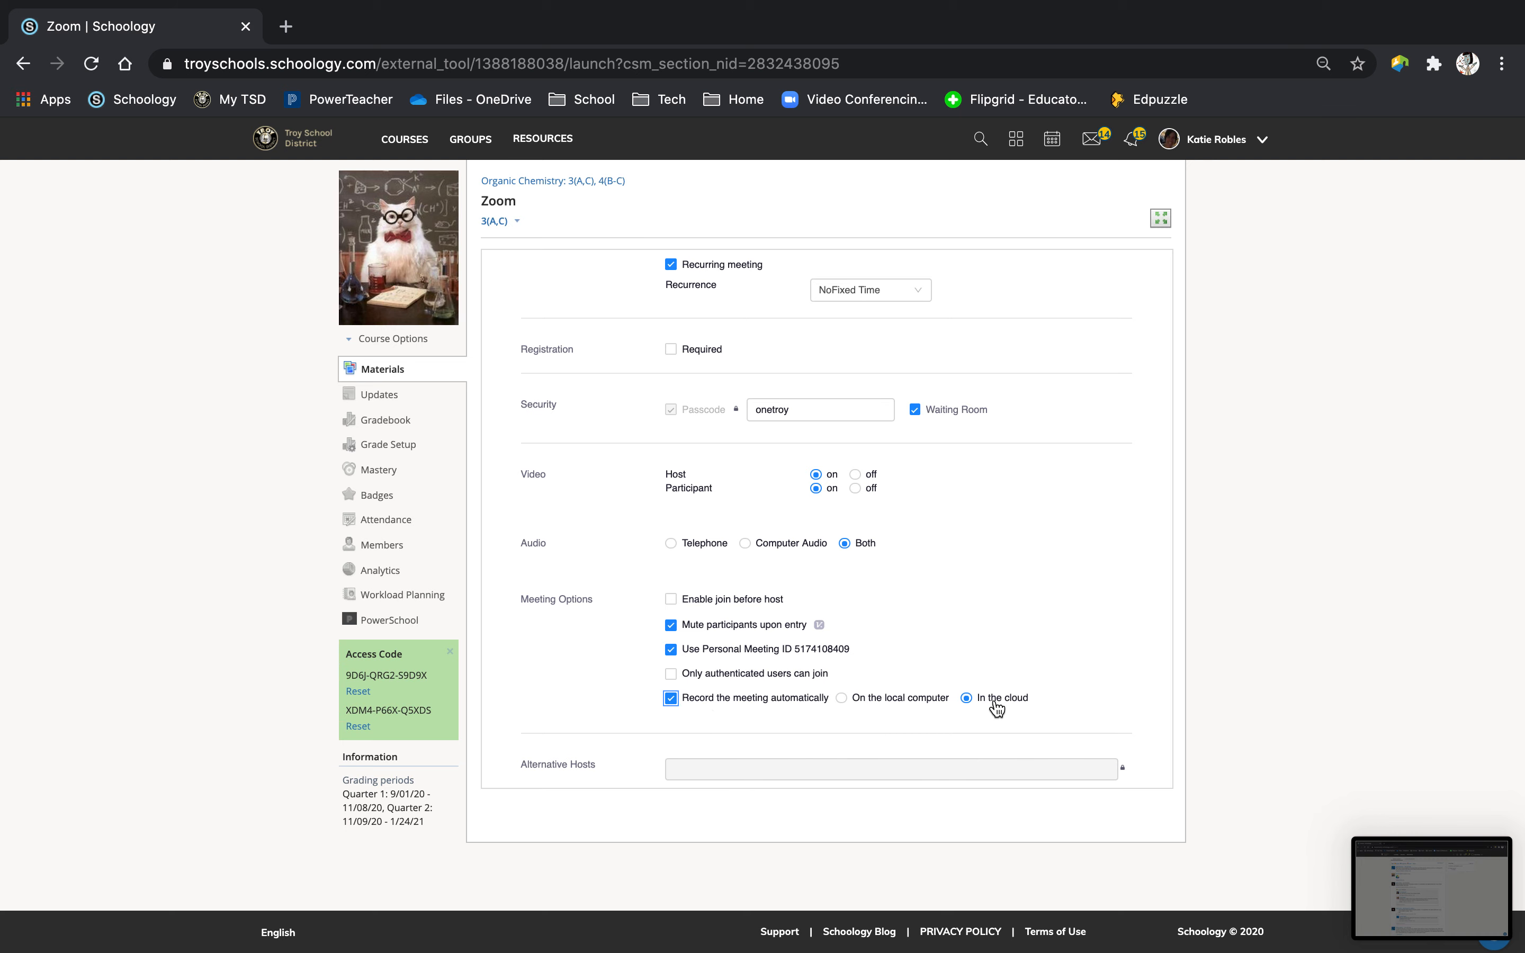
{"action": "scroll", "coordinate": [1044, 682], "scroll_direction": "down", "scroll_amount": 2}
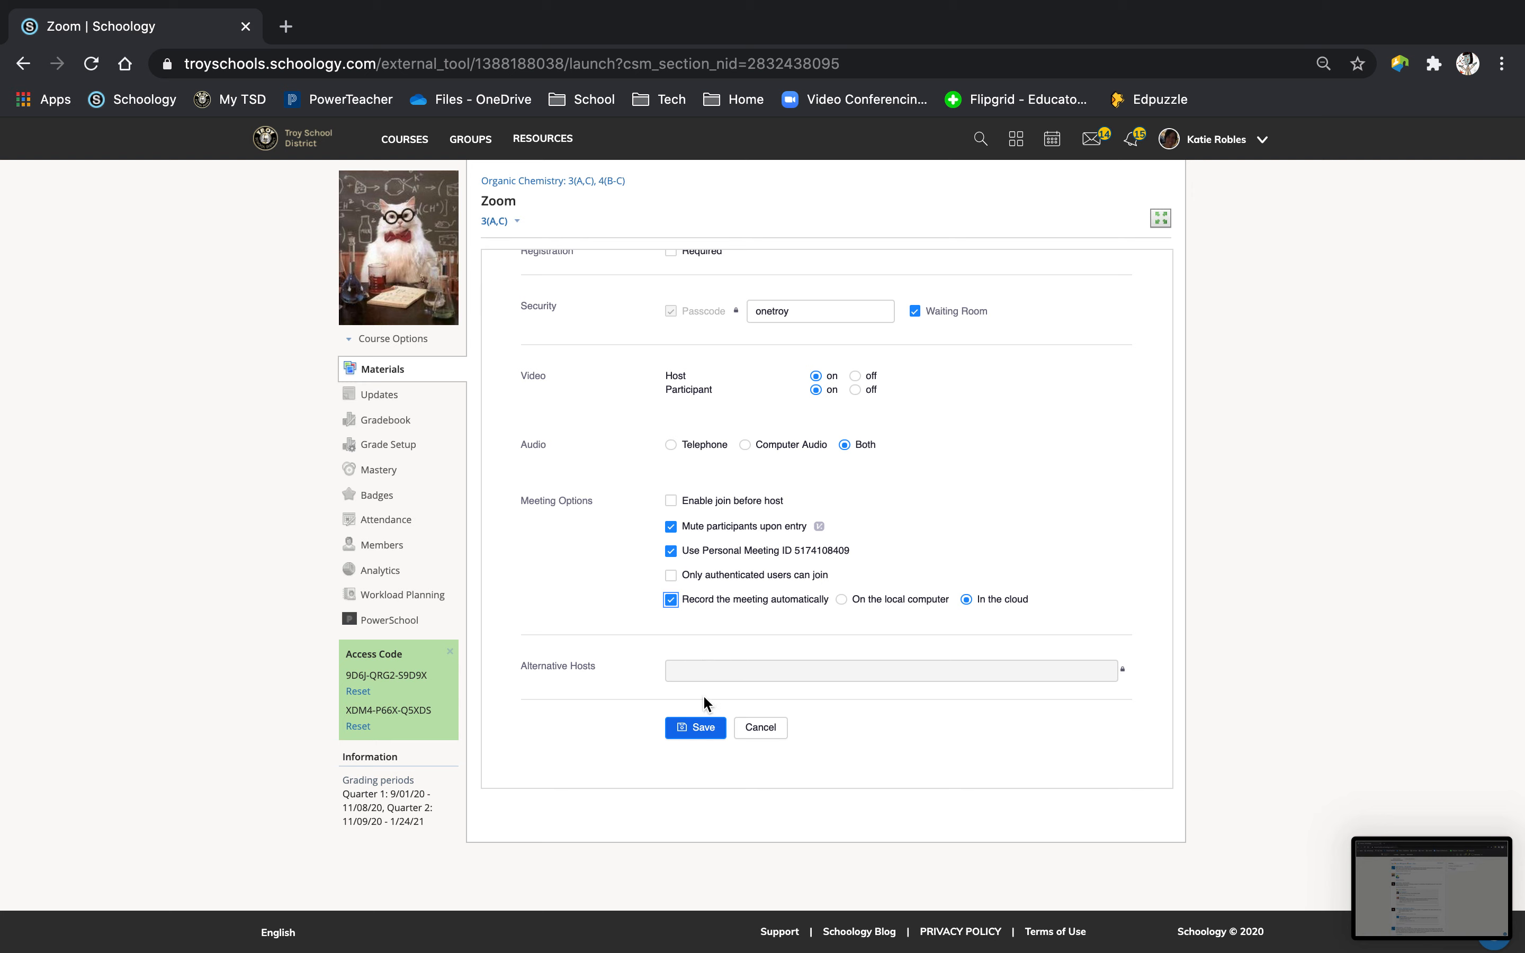
{"action": "left_click", "coordinate": [698, 728]}
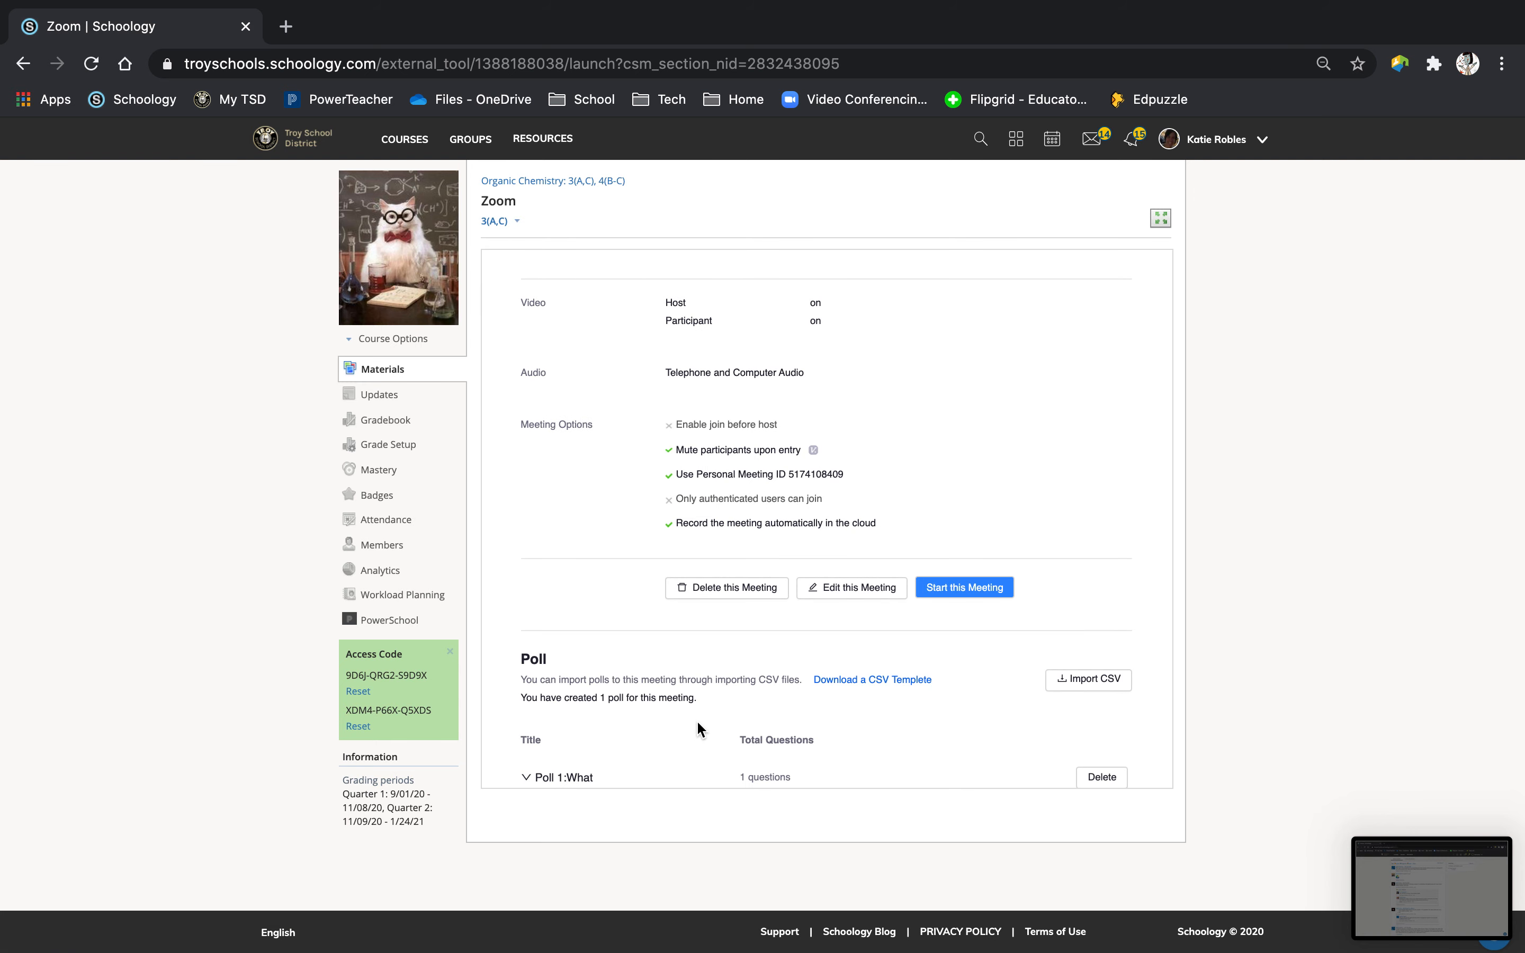
Switch to section 4(B-C) and start scheduling a new Zoom meeting with the topic Student Support.
{"action": "left_click", "coordinate": [510, 230]}
{"action": "left_click", "coordinate": [506, 270]}
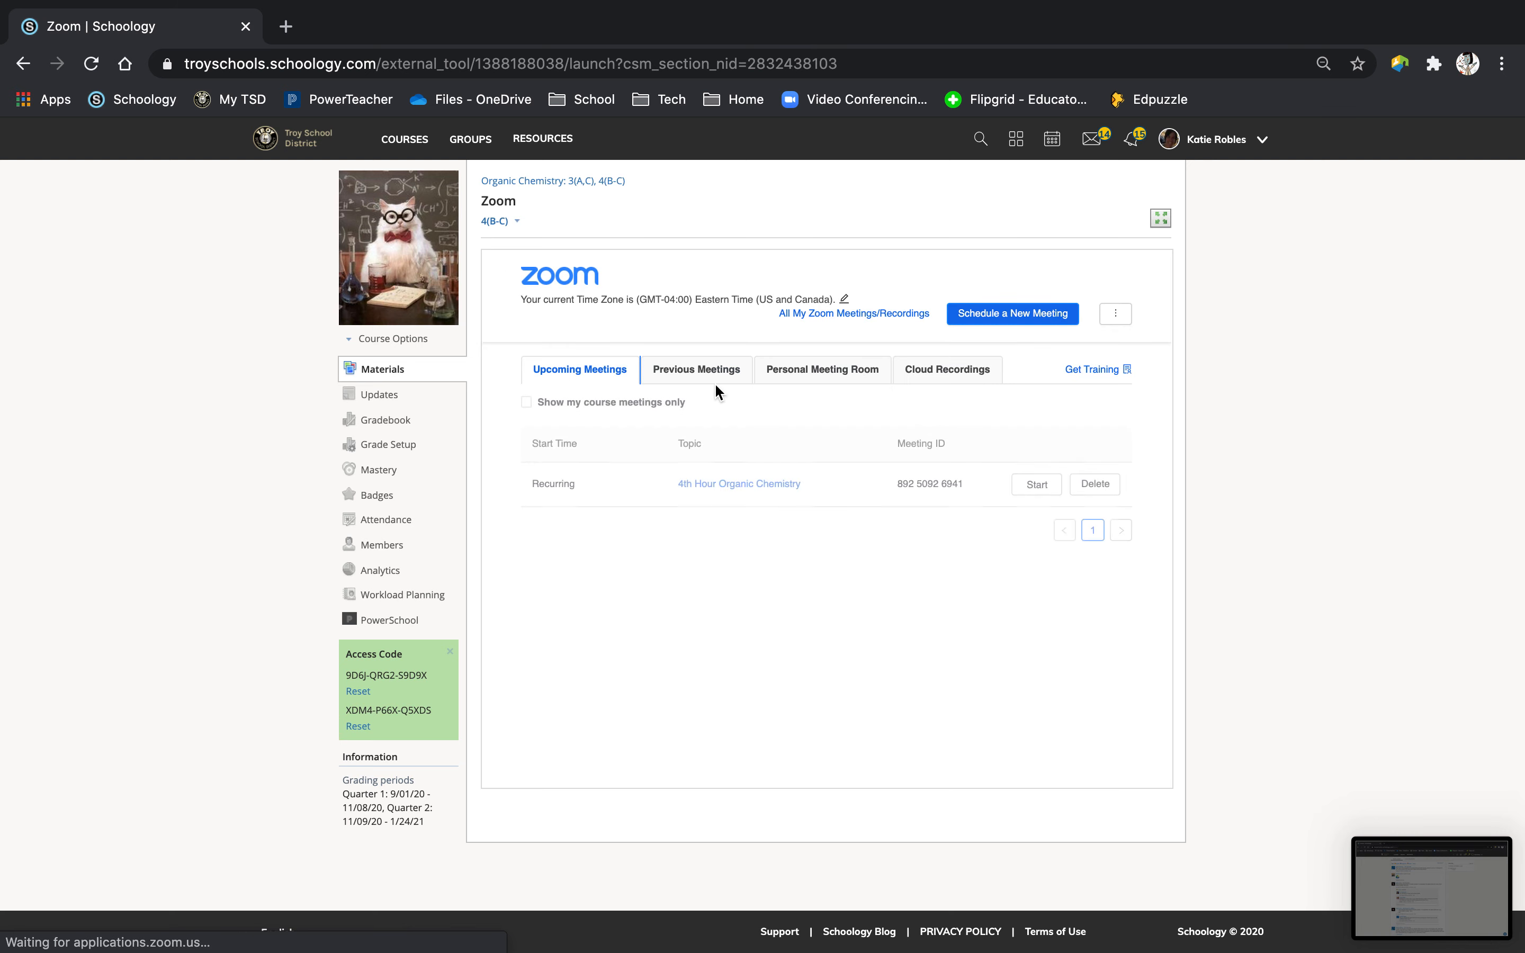
{"action": "left_click", "coordinate": [998, 314]}
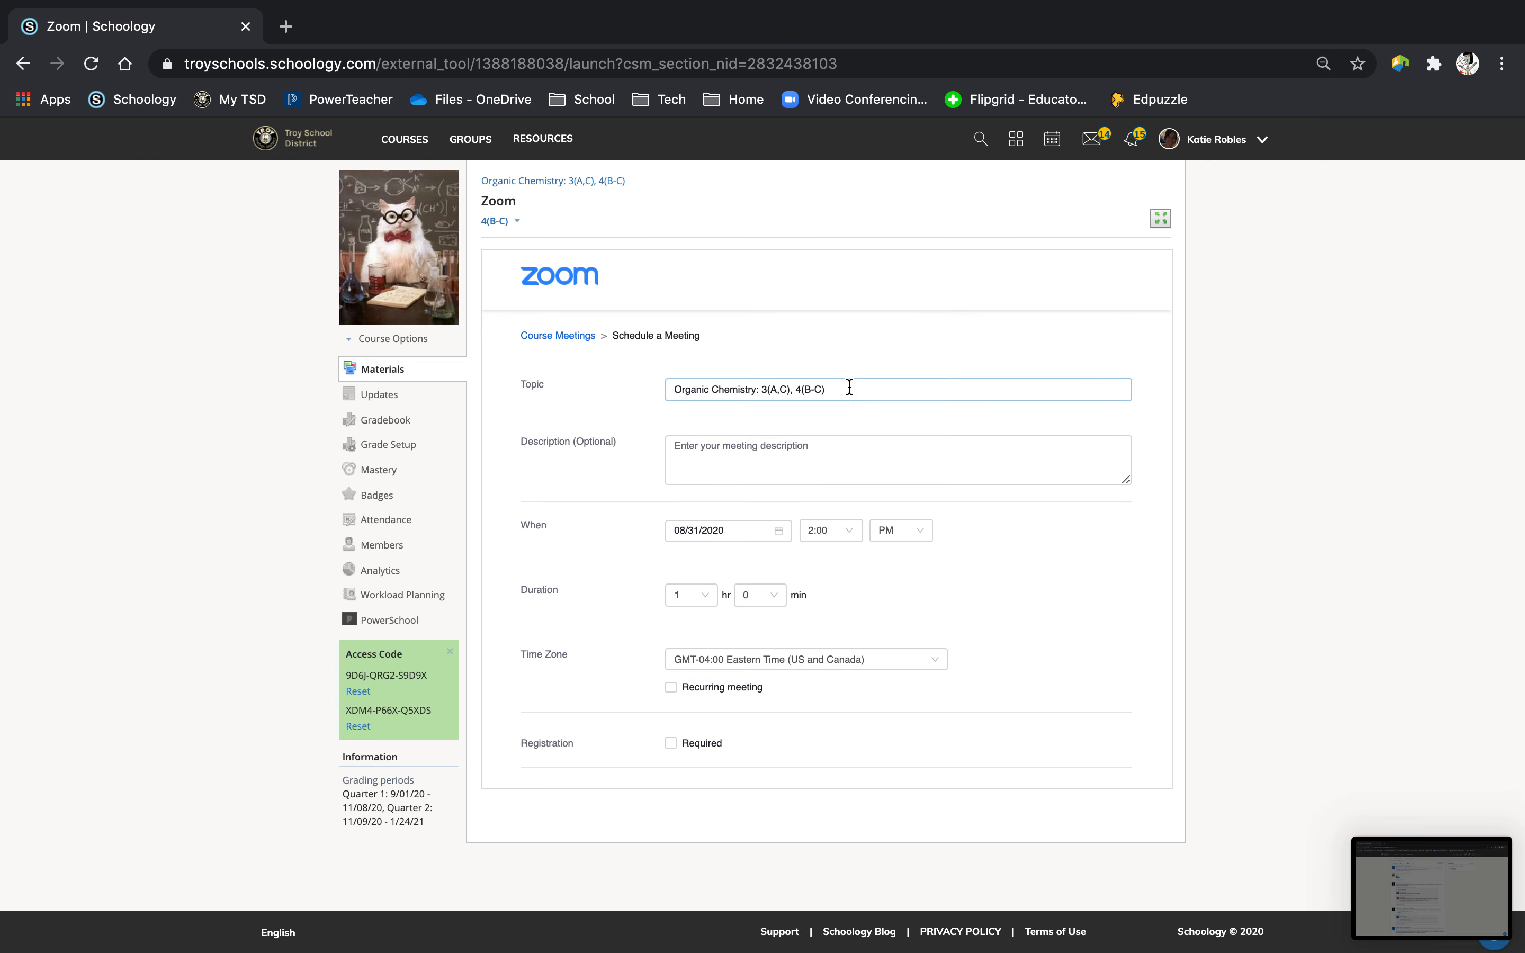
{"action": "left_click_drag", "start_coordinate": [847, 386], "coordinate": [584, 394]}
{"action": "type", "text": "Student Support"}
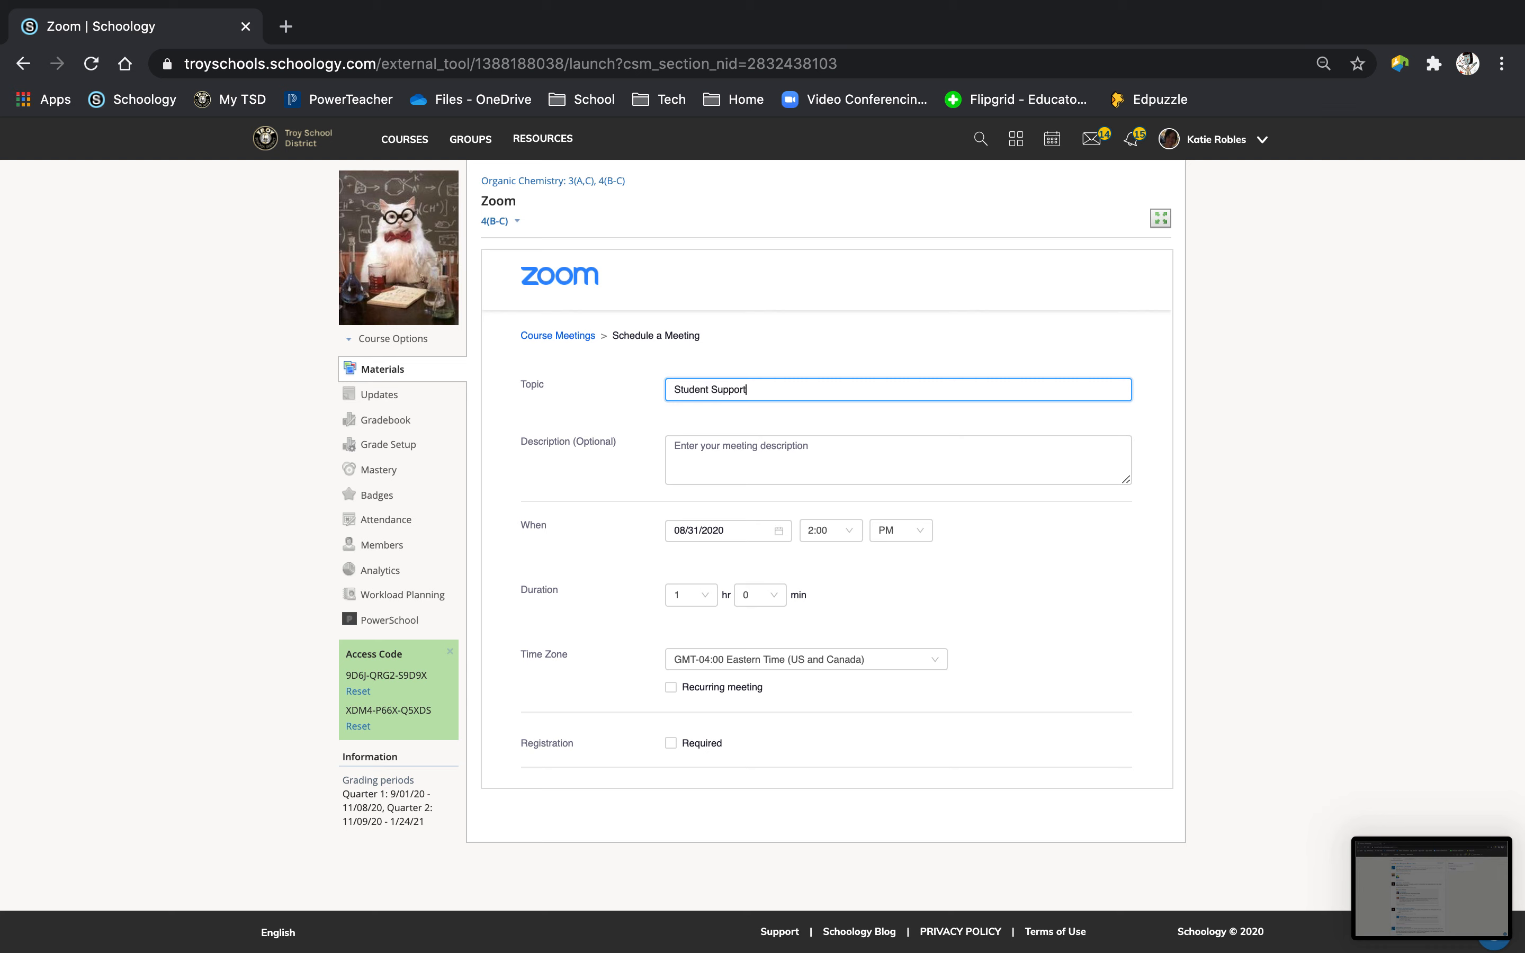
Make section 4(B-C)'s Student Support meeting recurring with the NoFixed Time recurrence.
{"action": "left_click", "coordinate": [671, 687]}
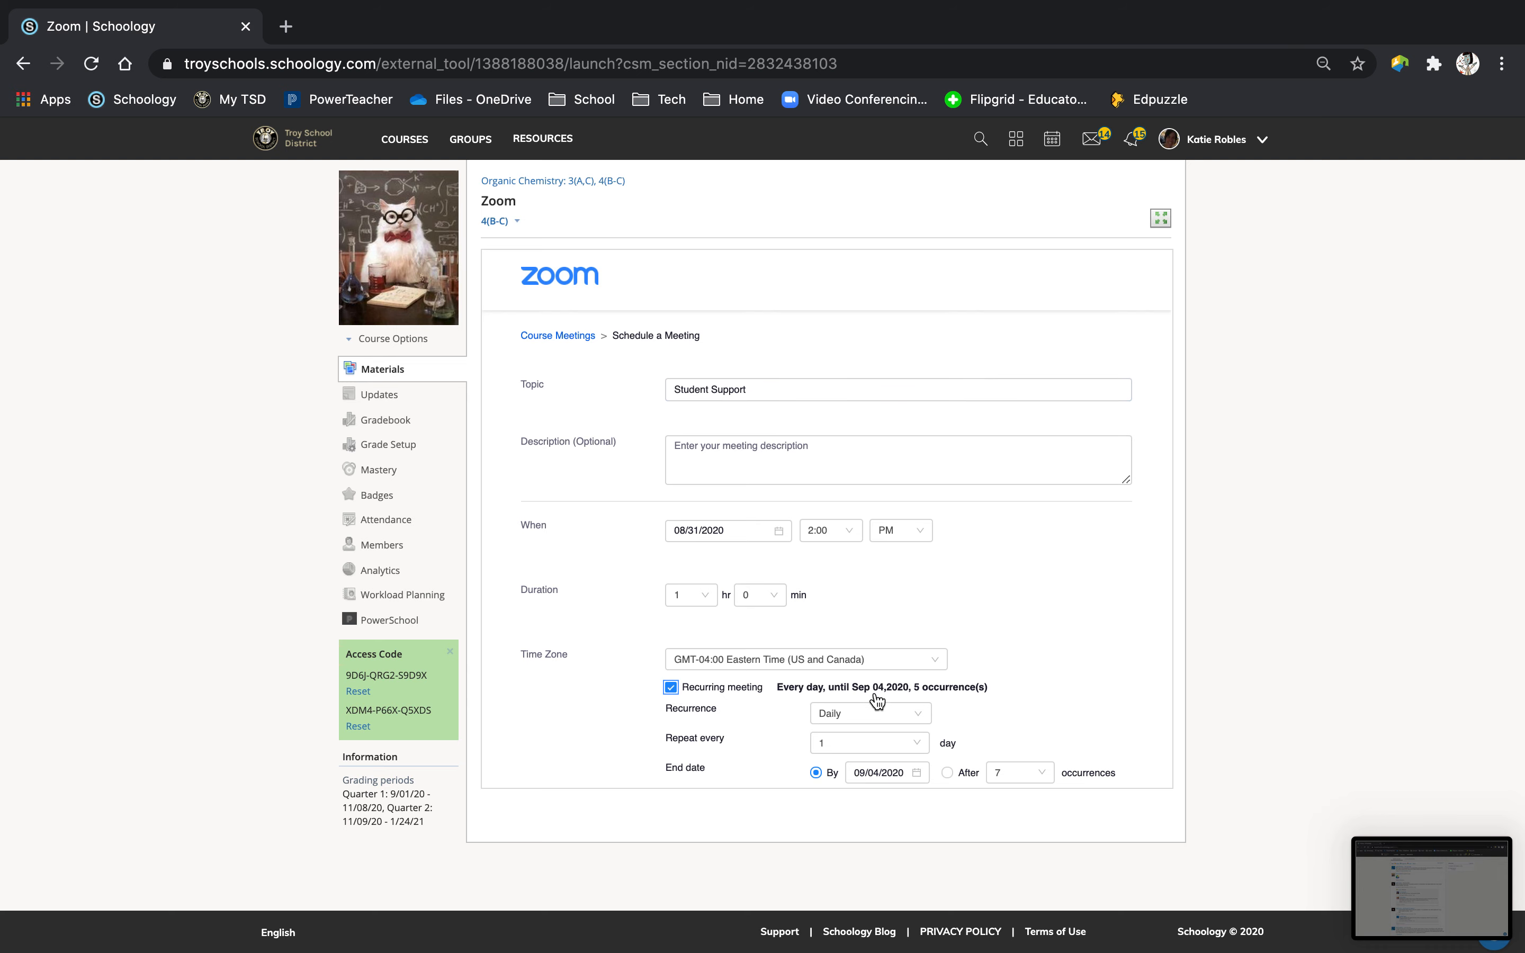
{"action": "left_click", "coordinate": [876, 712]}
{"action": "scroll", "coordinate": [851, 778], "scroll_direction": "down", "scroll_amount": 3}
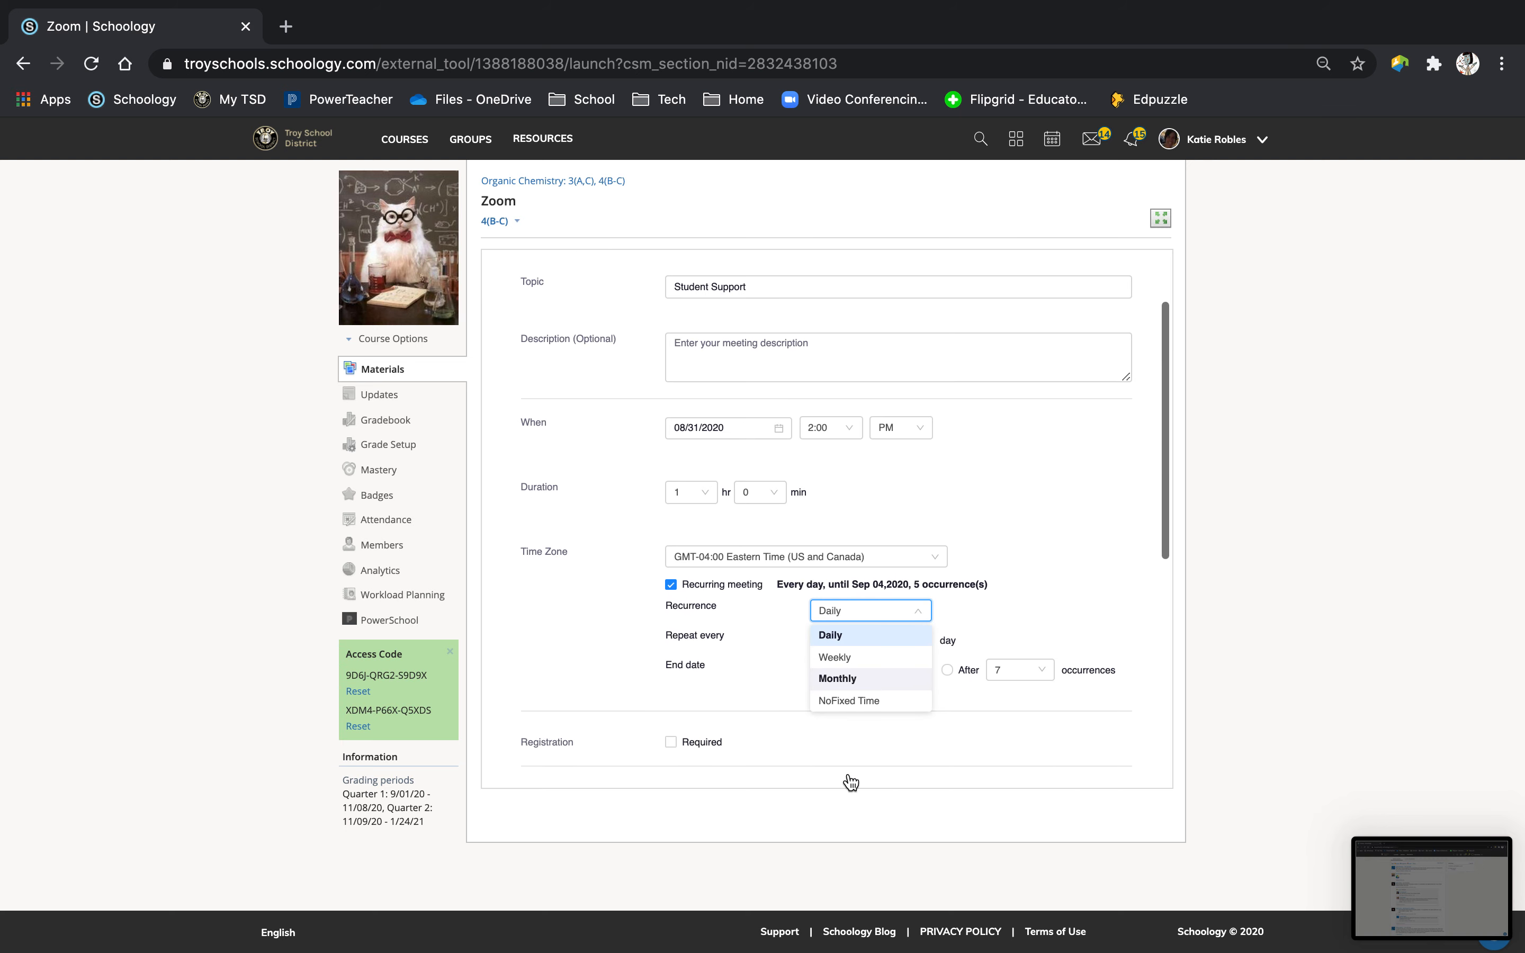
{"action": "left_click", "coordinate": [850, 700]}
Replace the passcode of section 4(B-C)'s Student Support meeting and turn on host and participant video.
{"action": "scroll", "coordinate": [1008, 641], "scroll_direction": "down", "scroll_amount": 5}
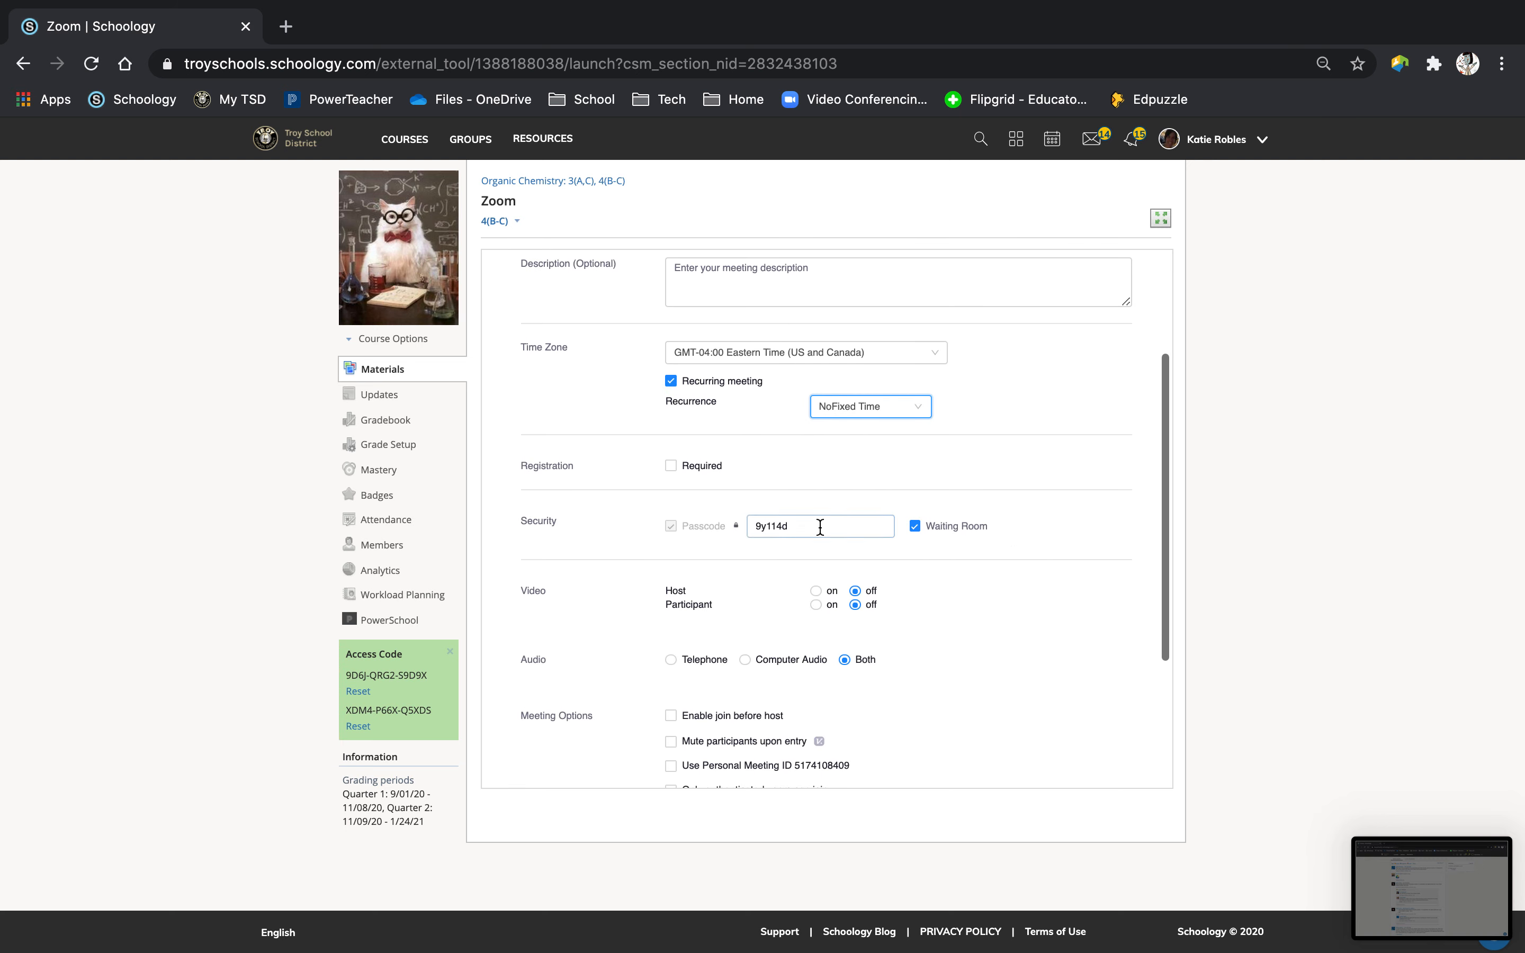
{"action": "left_click_drag", "start_coordinate": [819, 527], "coordinate": [697, 524]}
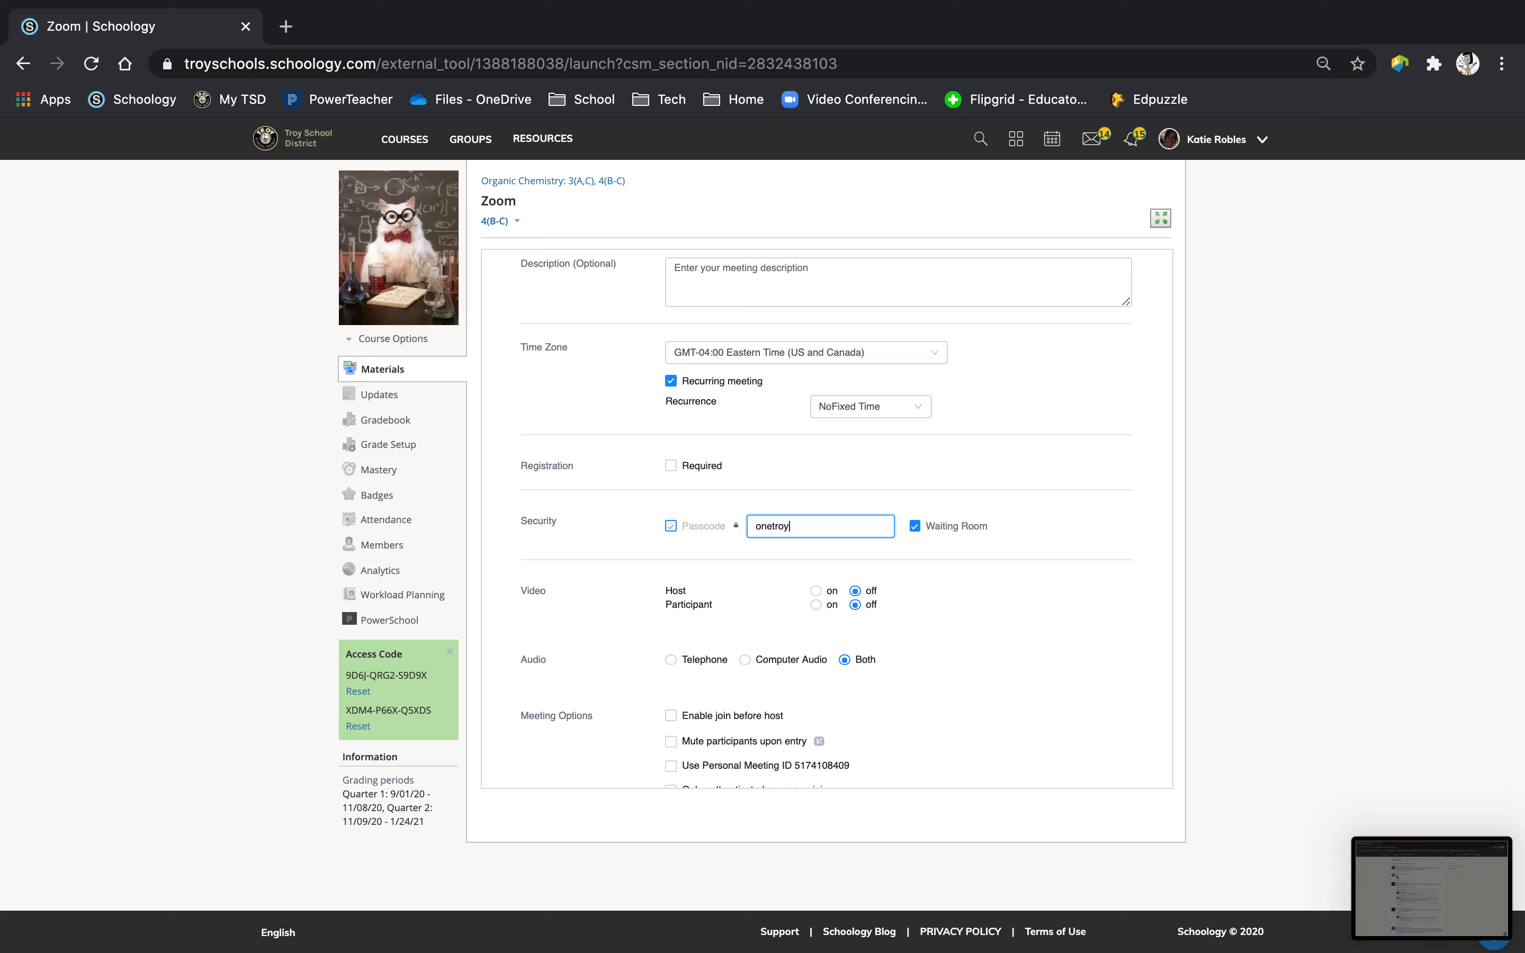
{"action": "left_click", "coordinate": [815, 590]}
{"action": "left_click", "coordinate": [815, 605]}
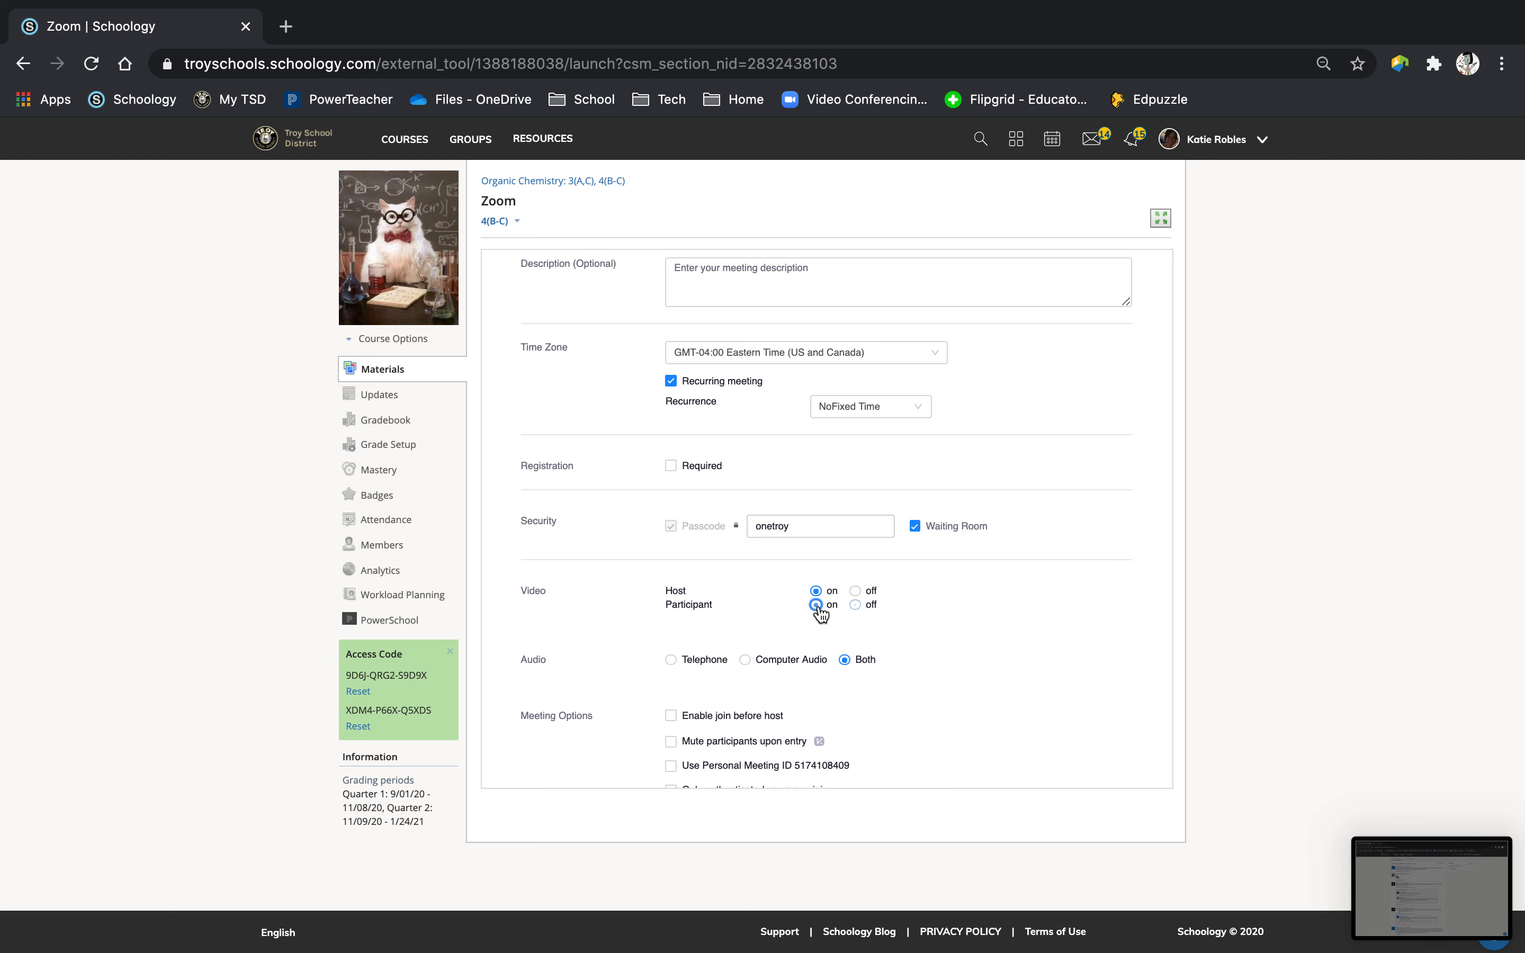
Enable the Personal Meeting ID, muting upon entry and automatic cloud recording for section 4(B-C)'s support meeting, and save it.
{"action": "scroll", "coordinate": [818, 611], "scroll_direction": "down", "scroll_amount": 4}
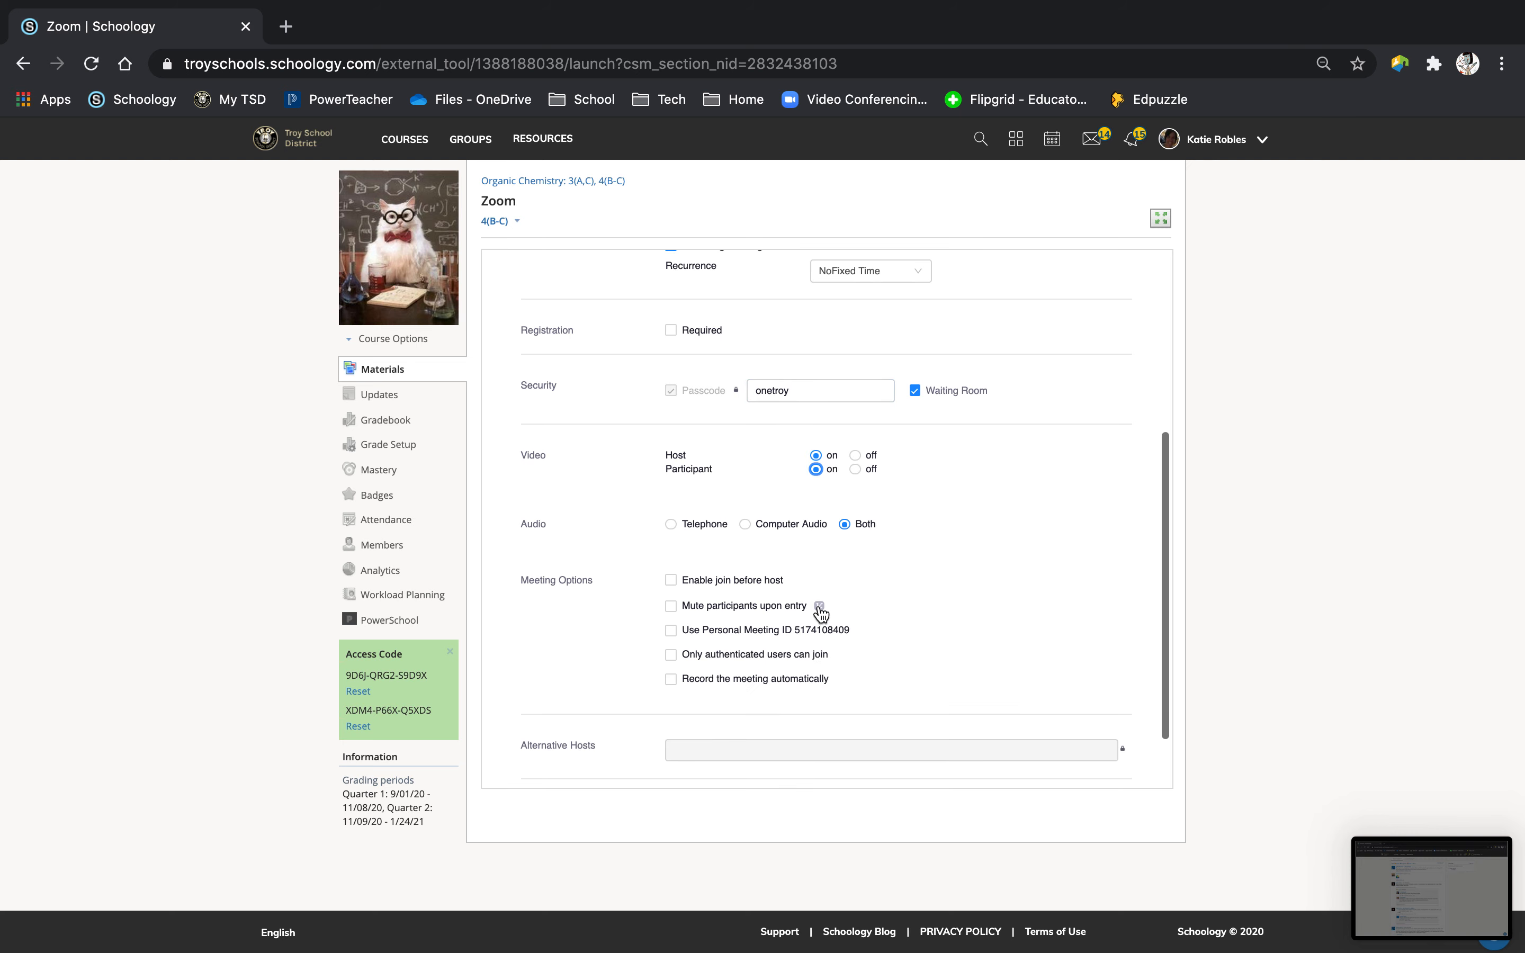
{"action": "left_click", "coordinate": [670, 628]}
{"action": "left_click", "coordinate": [671, 604]}
{"action": "left_click", "coordinate": [670, 676]}
{"action": "scroll", "coordinate": [1005, 630], "scroll_direction": "down", "scroll_amount": 1}
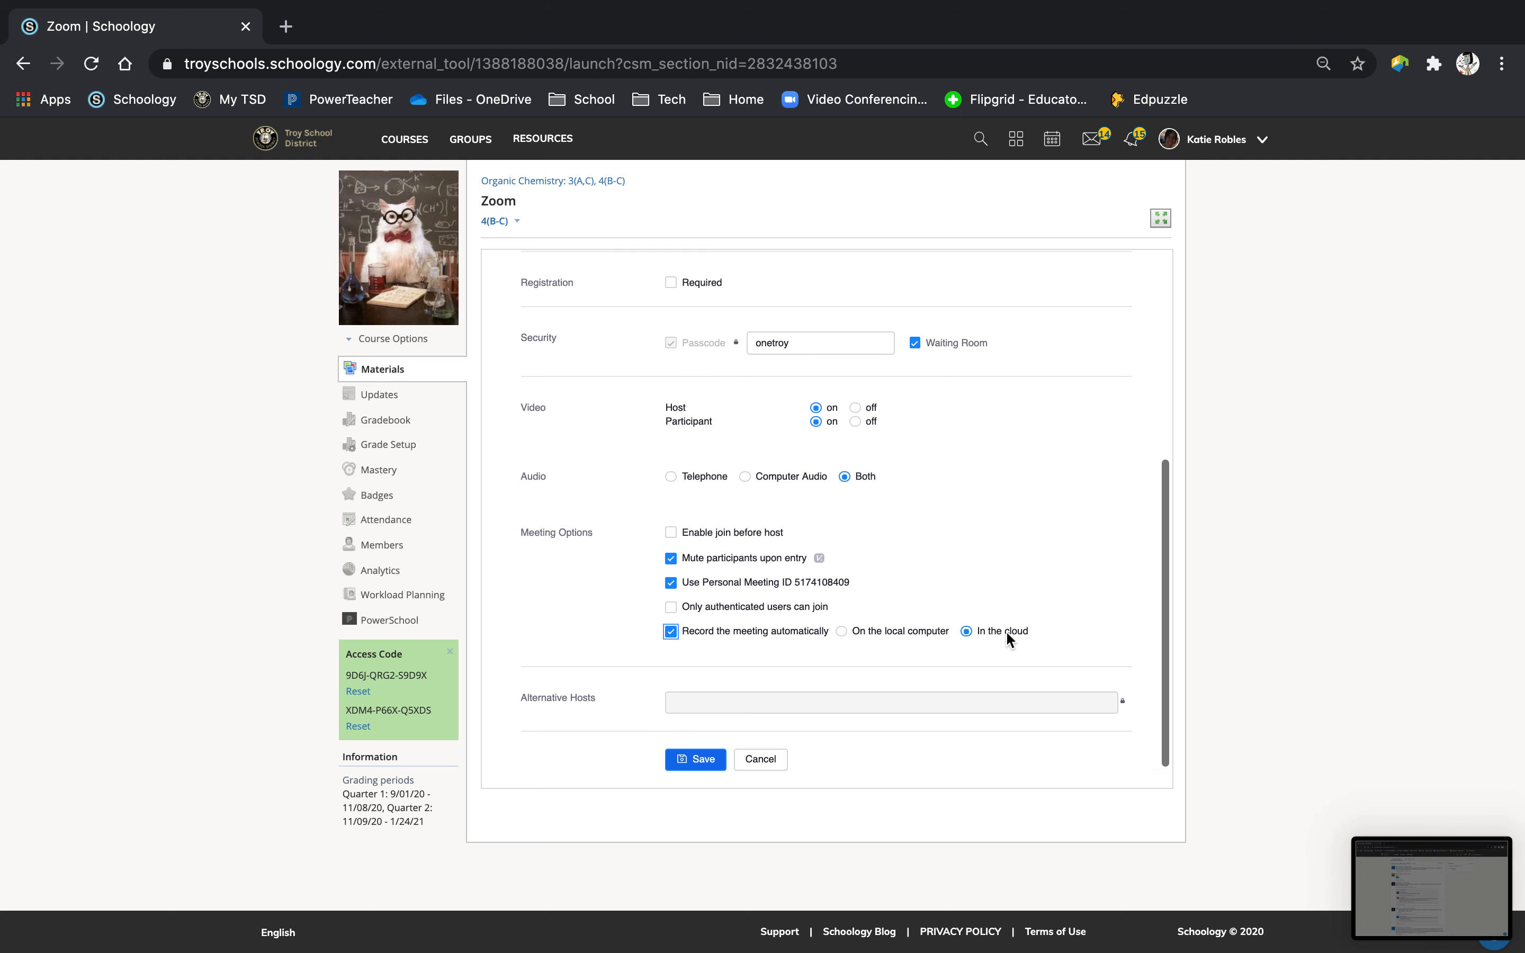
{"action": "left_click", "coordinate": [693, 724]}
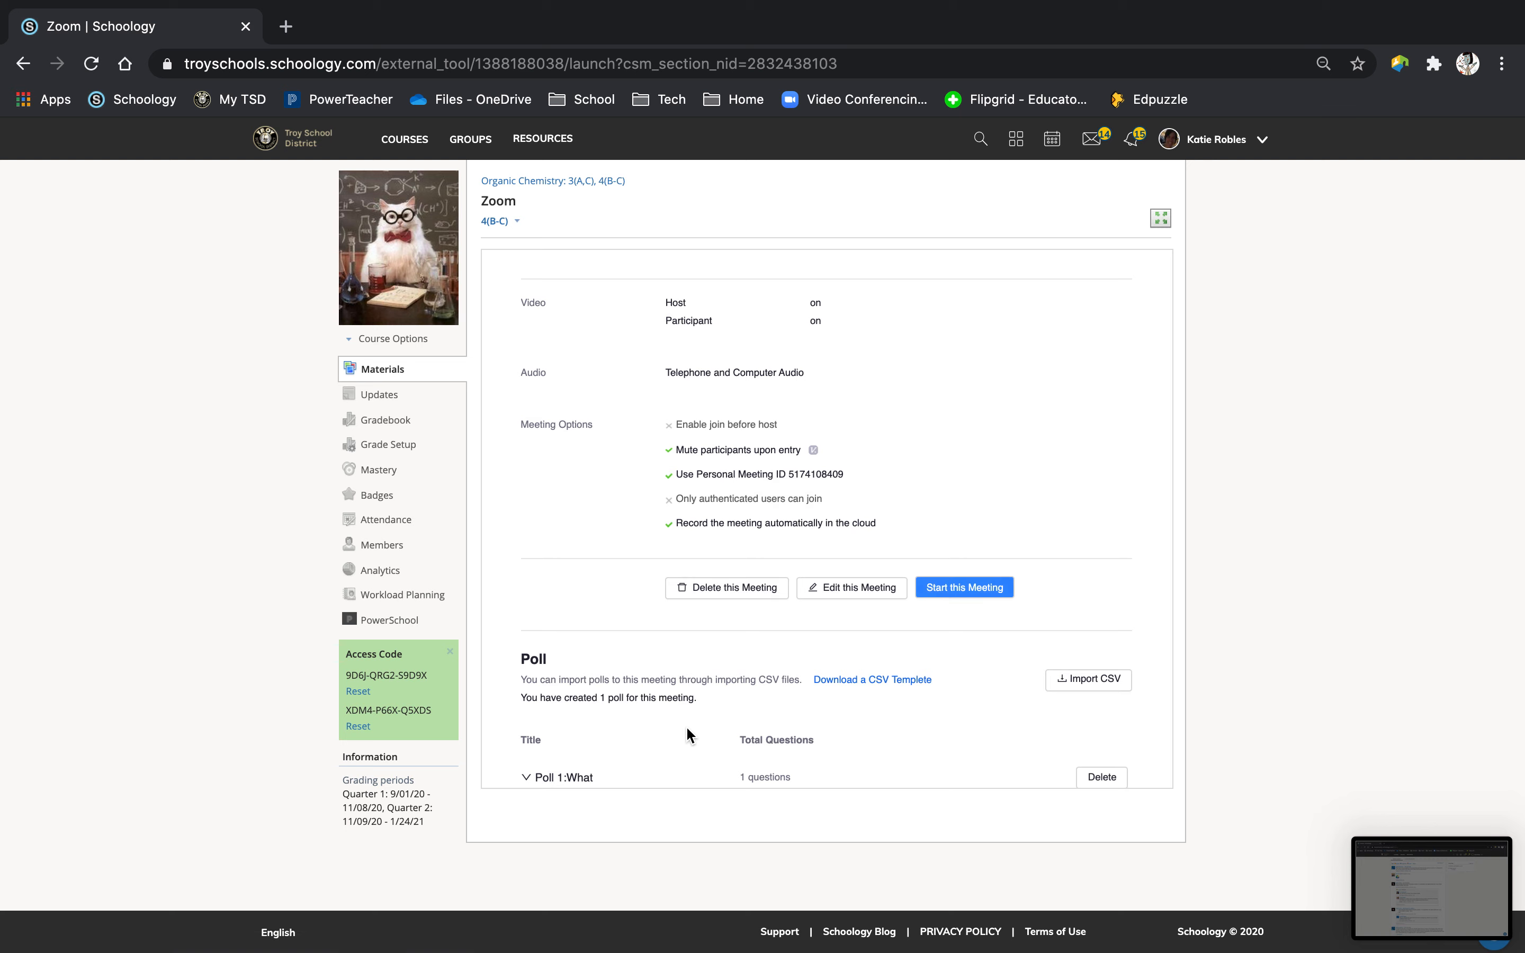
Review the upcoming Zoom meetings of section 3(A,C) and of section 4(B-C).
{"action": "left_click", "coordinate": [509, 233]}
{"action": "left_click", "coordinate": [498, 243]}
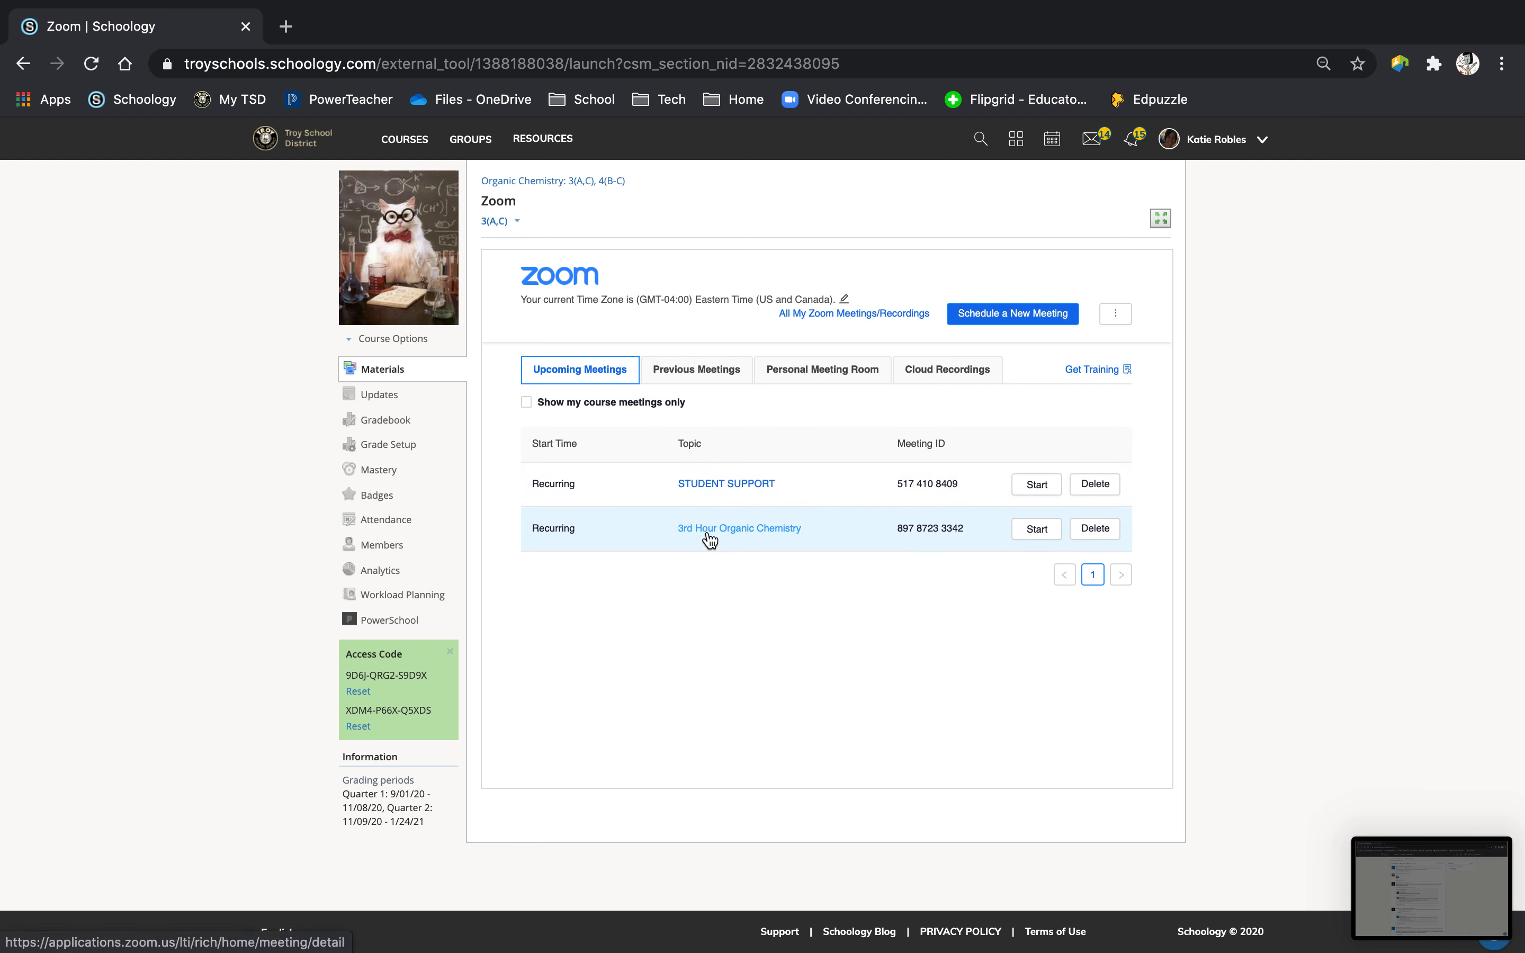
{"action": "left_click", "coordinate": [508, 231]}
{"action": "left_click", "coordinate": [507, 271]}
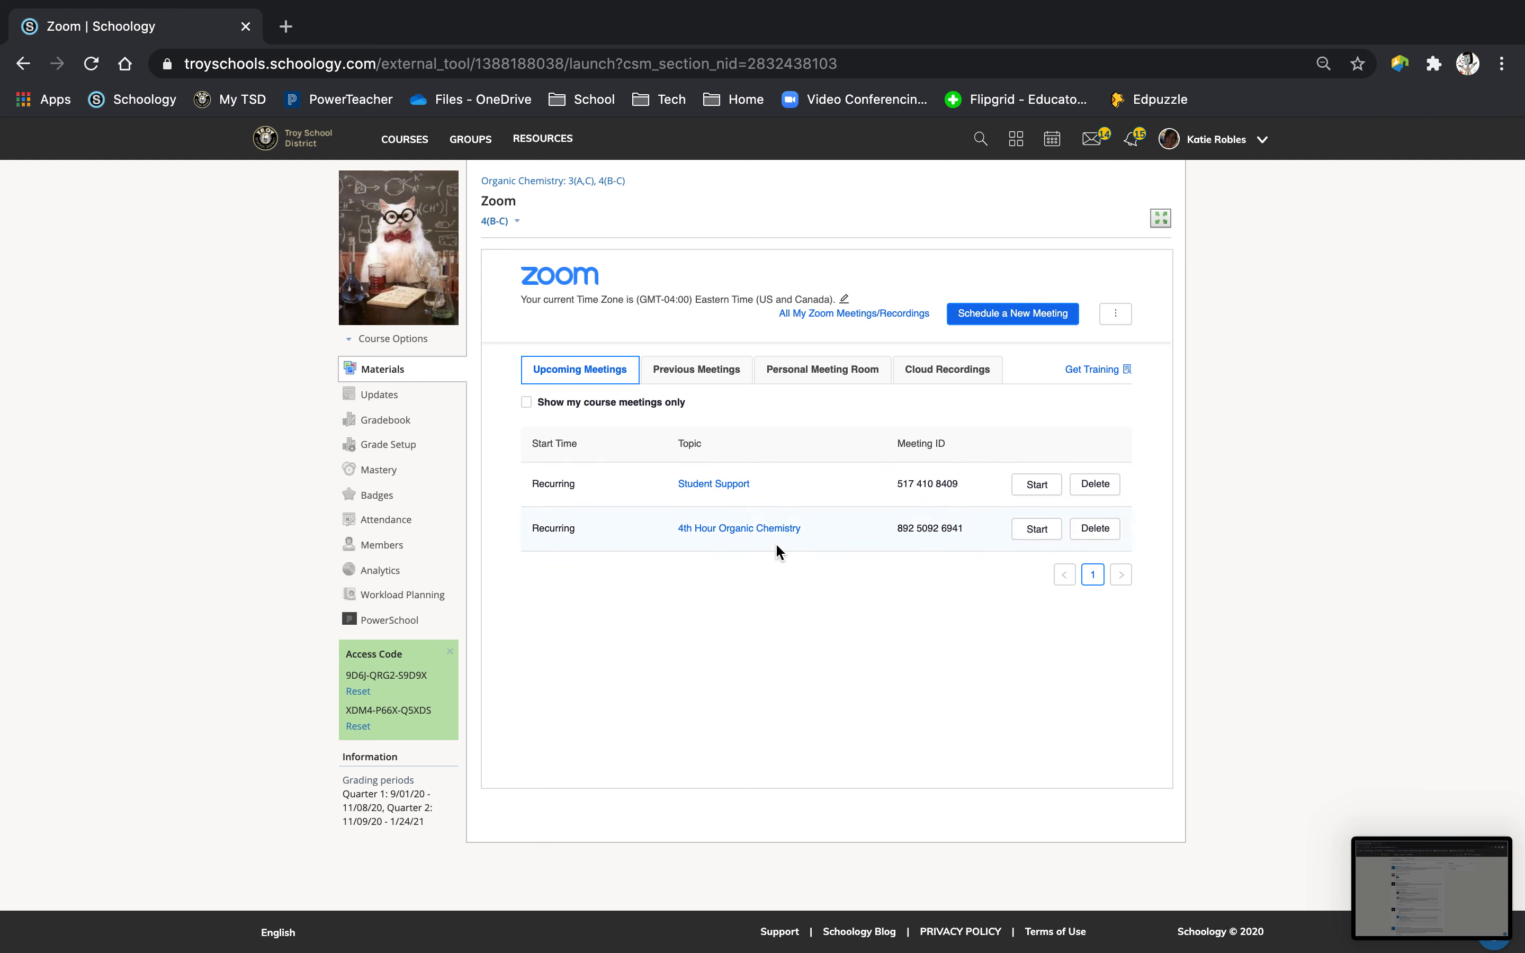
Edit section 4(B-C)'s Student Support meeting to change its topic to STUDENT SUPPORT, and save it.
{"action": "left_click", "coordinate": [718, 484]}
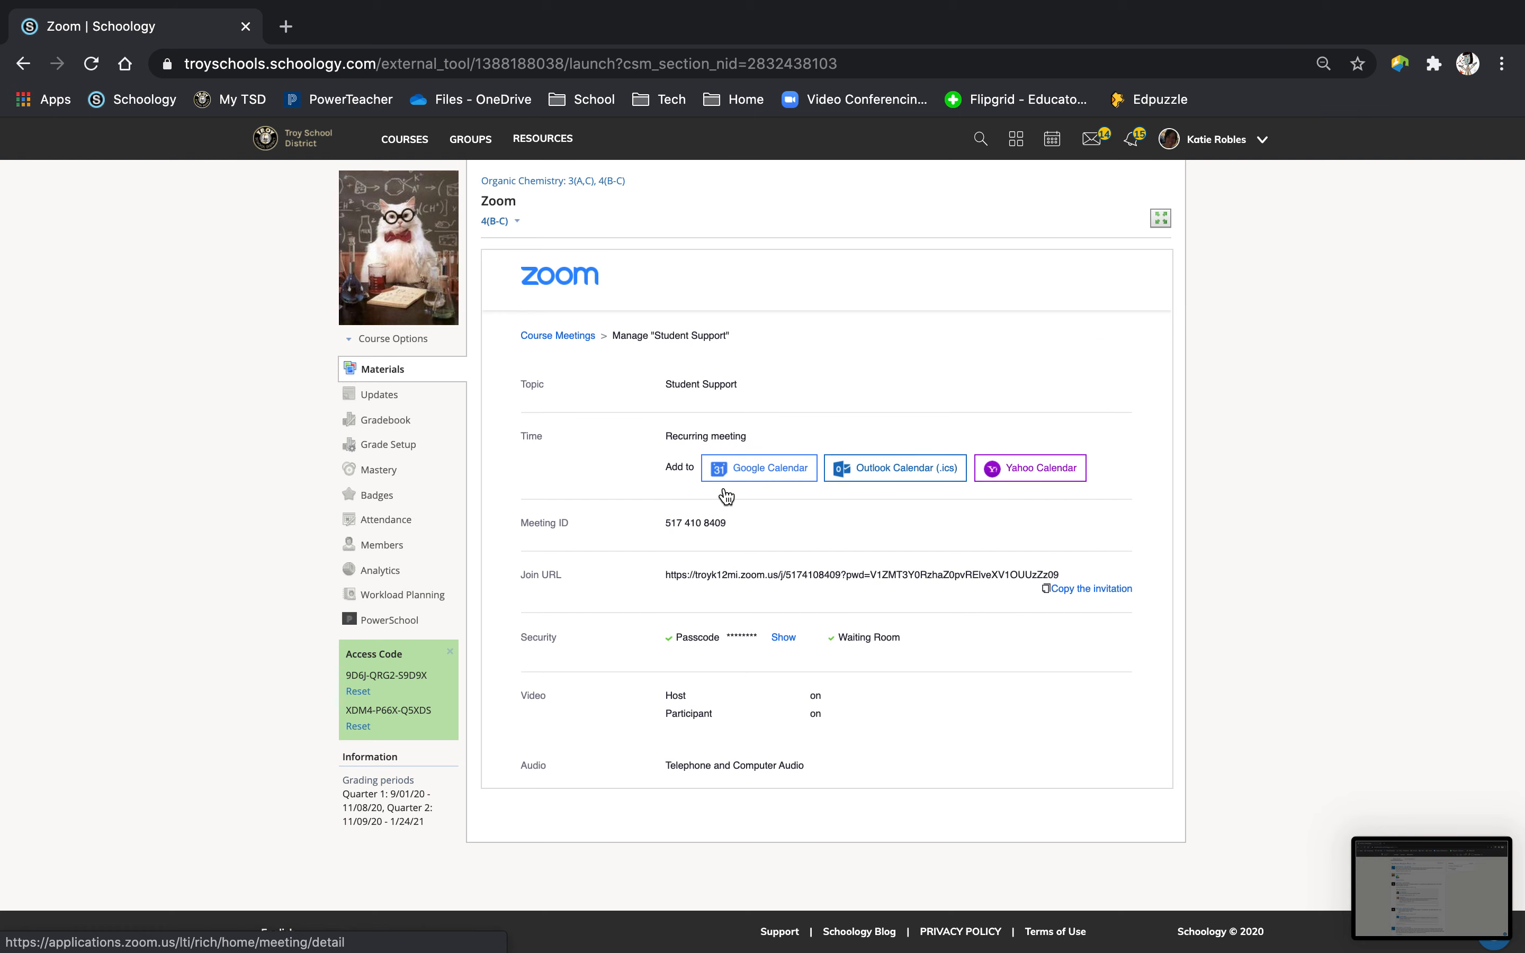
{"action": "scroll", "coordinate": [901, 592], "scroll_direction": "down", "scroll_amount": 6}
{"action": "left_click", "coordinate": [846, 648]}
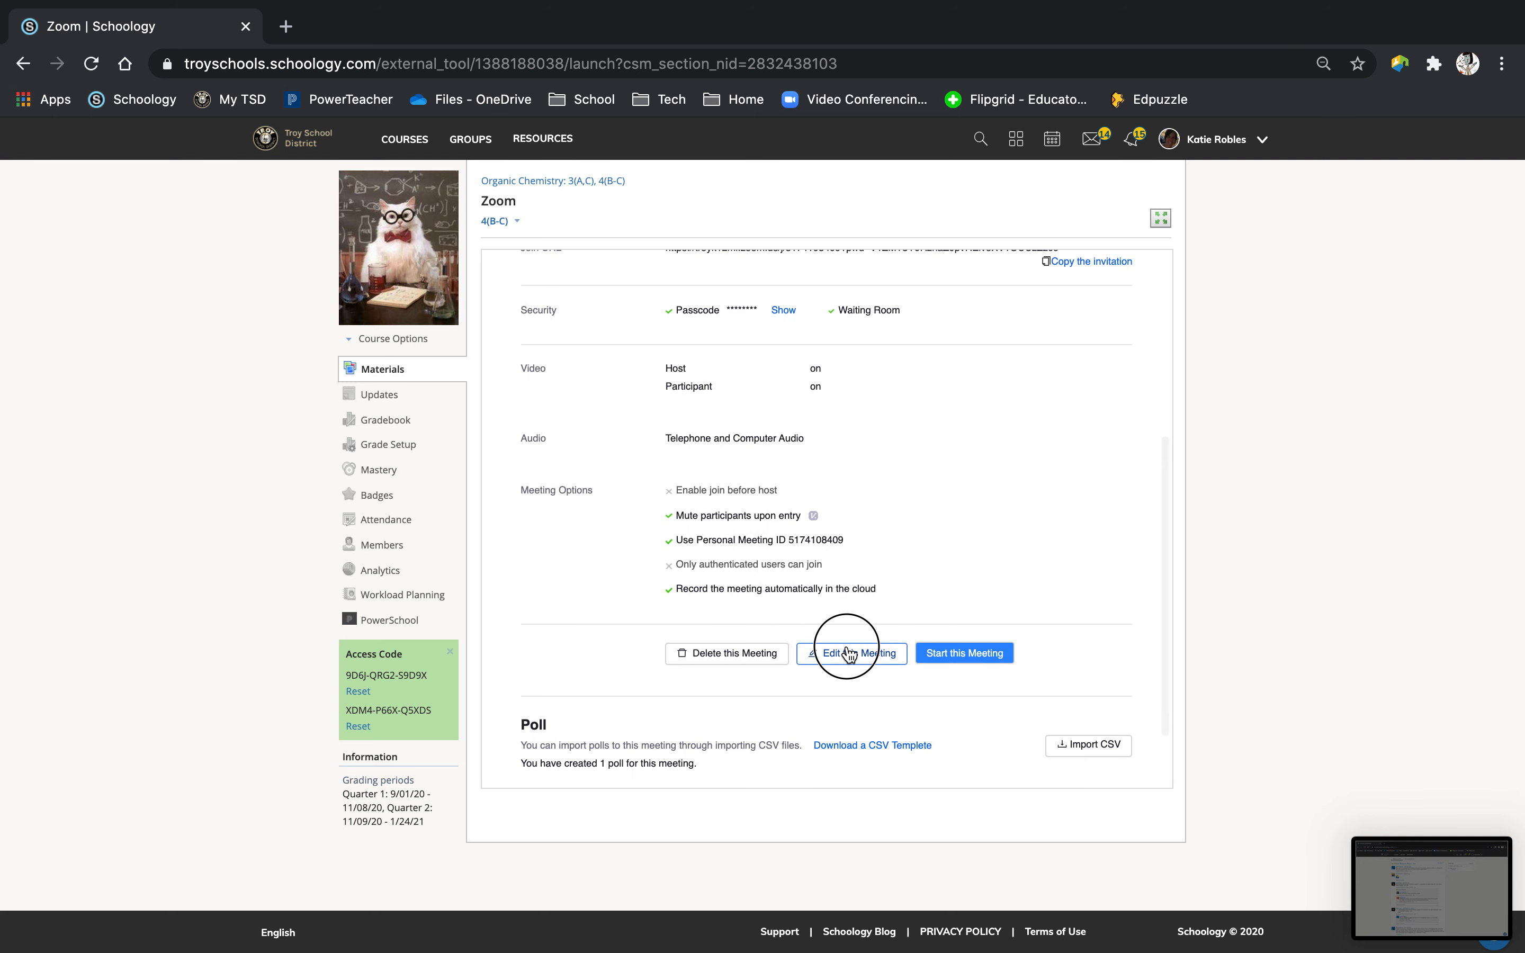
{"action": "scroll", "coordinate": [858, 437], "scroll_direction": "up", "scroll_amount": 5}
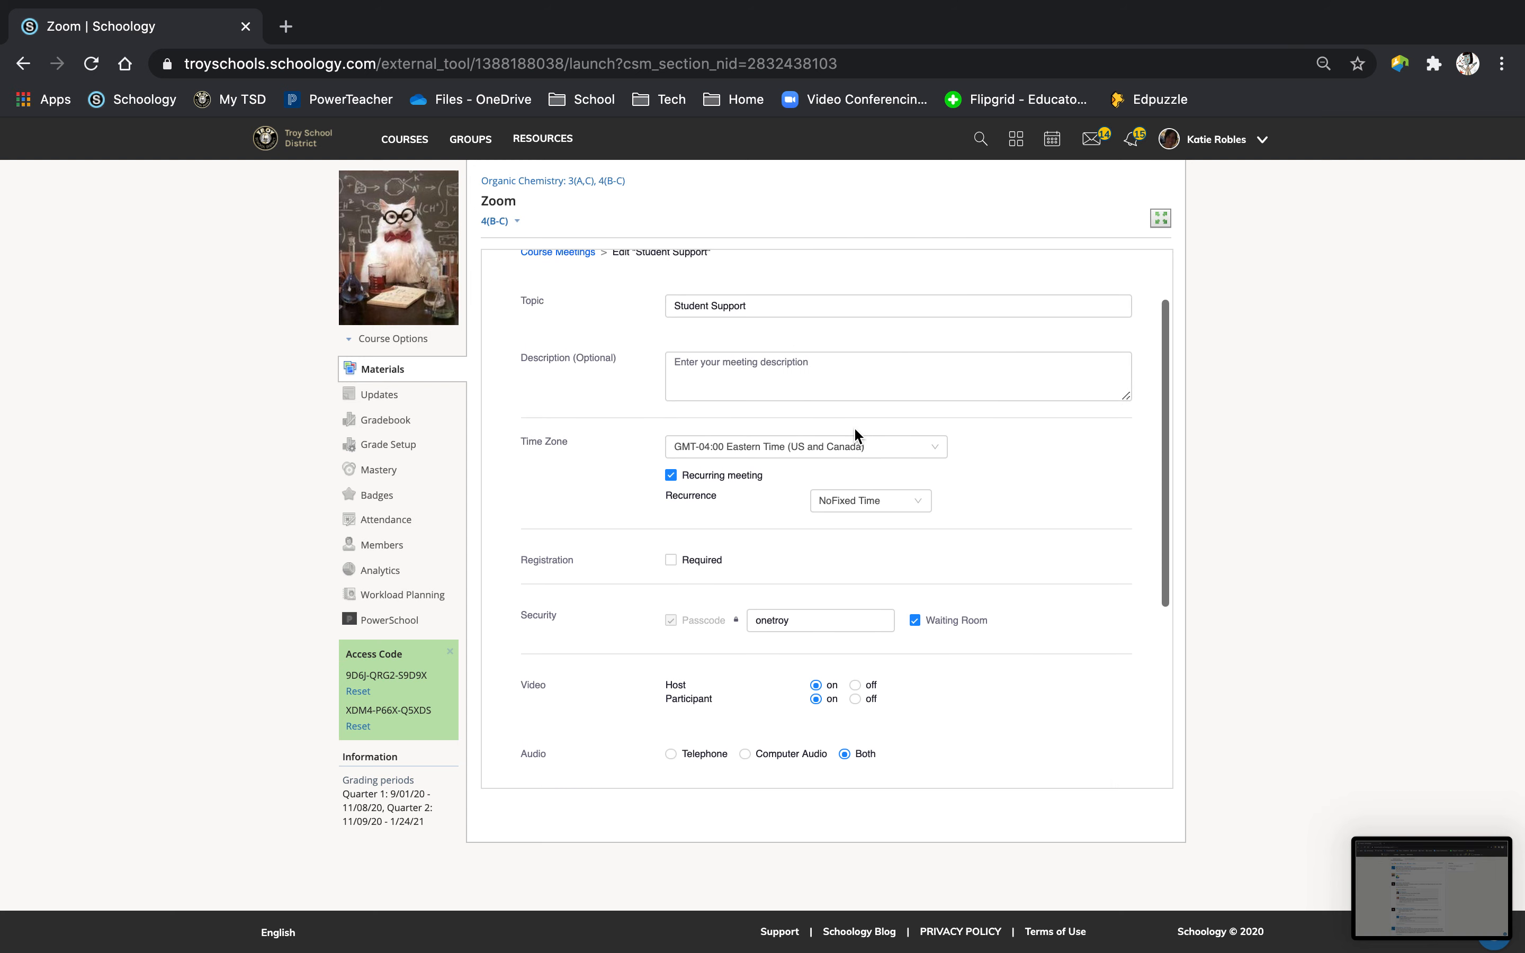
{"action": "left_click_drag", "start_coordinate": [783, 304], "coordinate": [633, 305]}
{"action": "type", "text": "ST"}
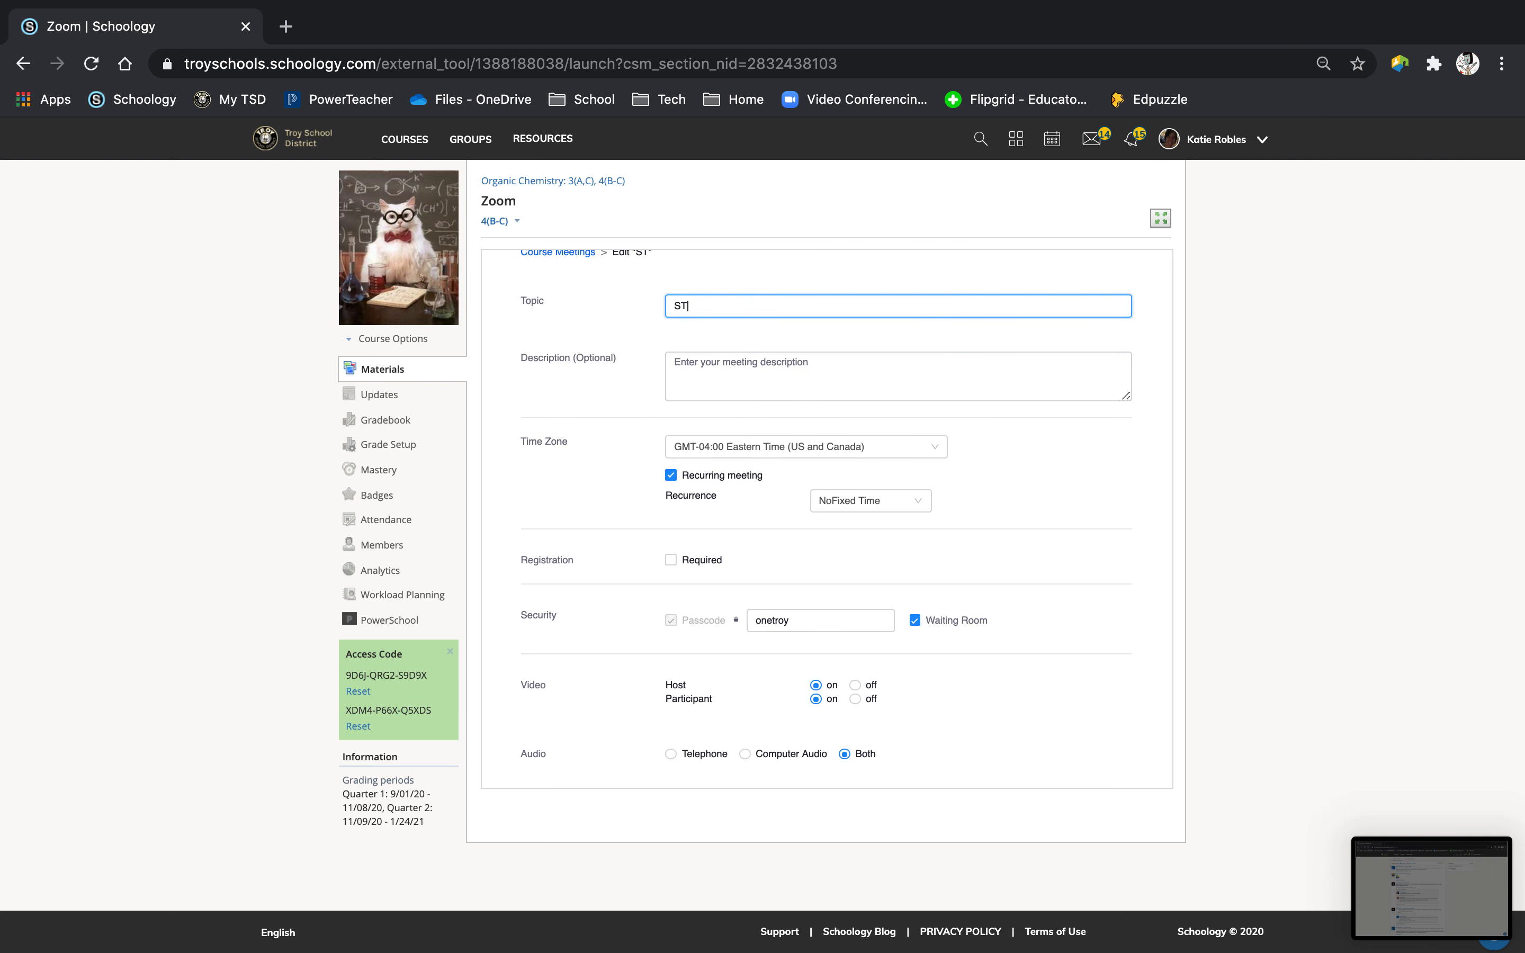
{"action": "type", "text": "UDENT SUPPORT"}
{"action": "scroll", "coordinate": [933, 444], "scroll_direction": "down", "scroll_amount": 1}
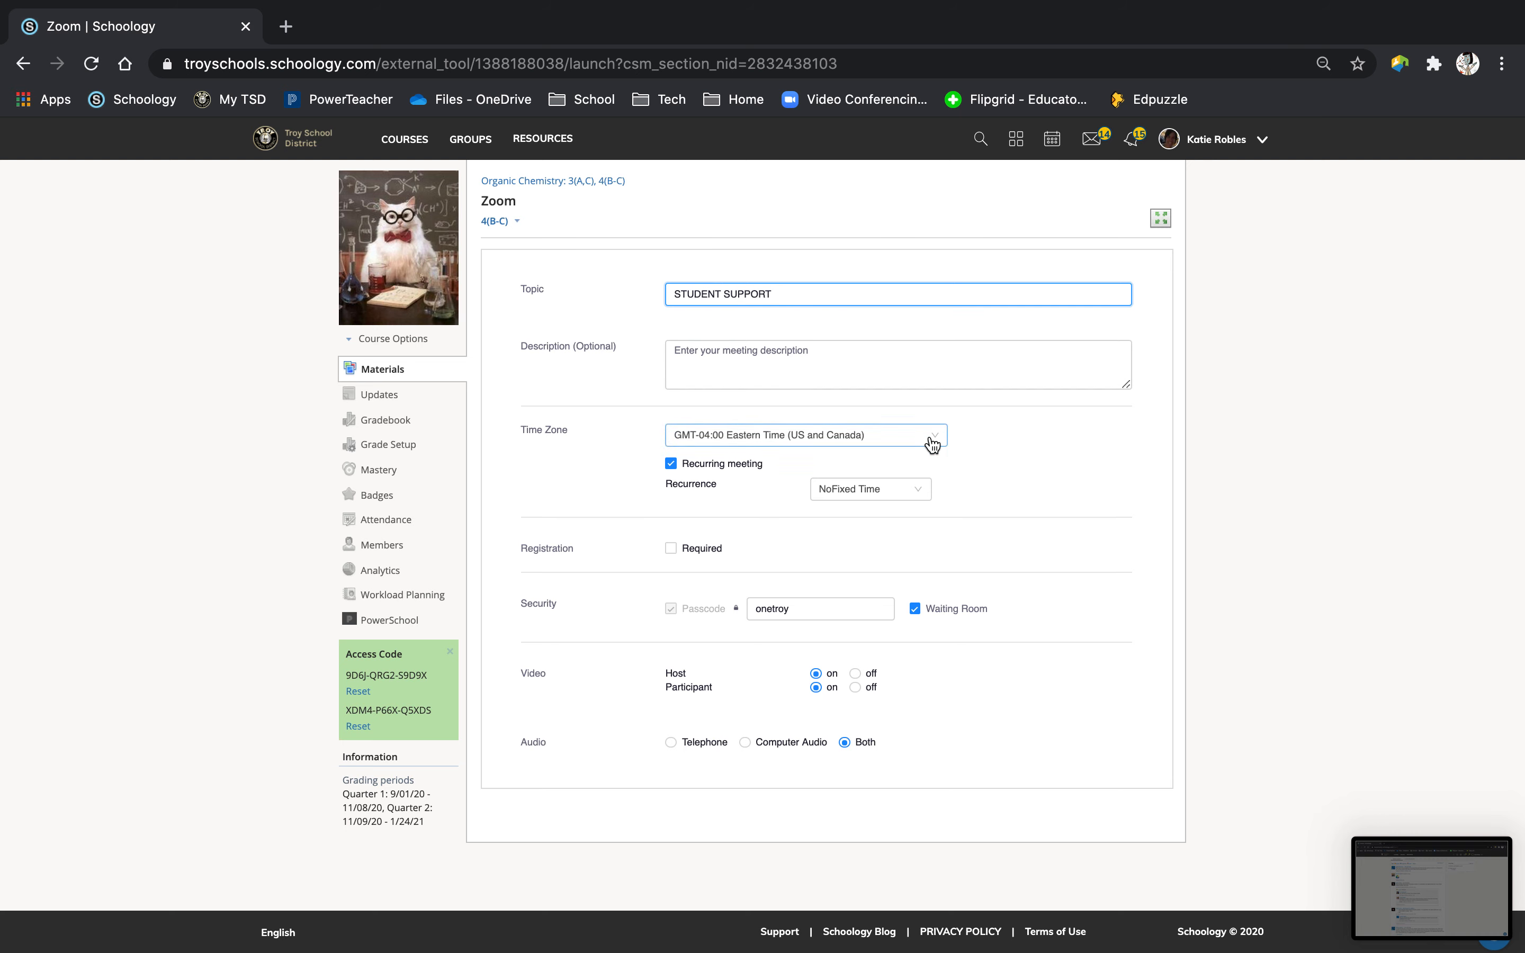
{"action": "scroll", "coordinate": [932, 444], "scroll_direction": "down", "scroll_amount": 5}
{"action": "left_click", "coordinate": [709, 728]}
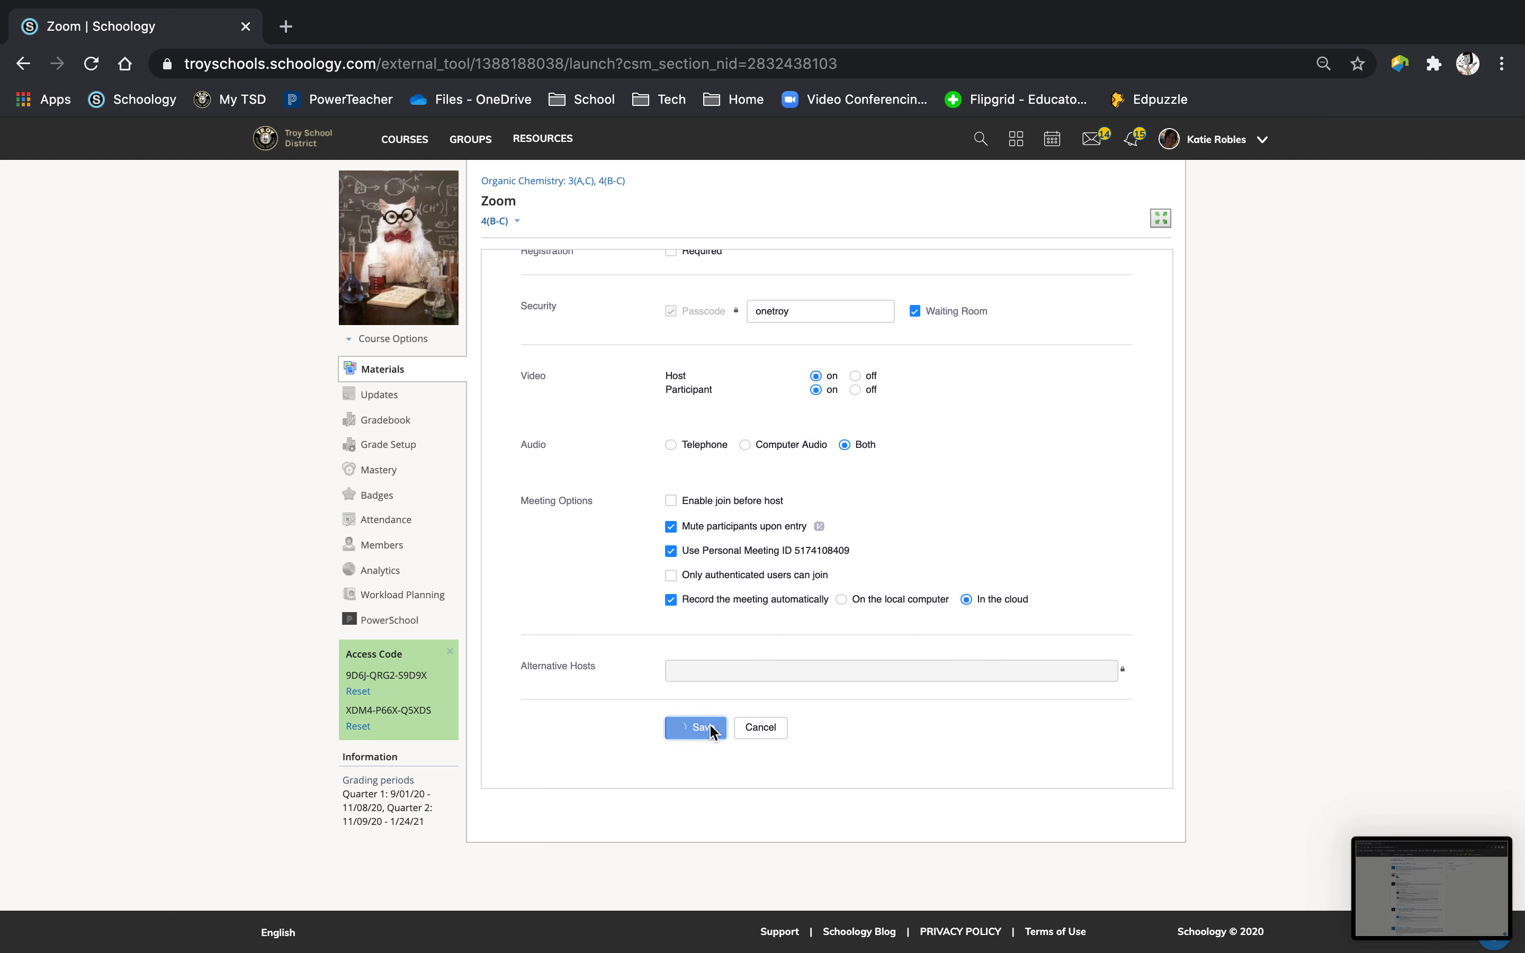
Switch to section 3(A,C) and copy the join link address of the 3rd Hour Organic Chemistry meeting.
{"action": "scroll", "coordinate": [1010, 405], "scroll_direction": "up", "scroll_amount": 5}
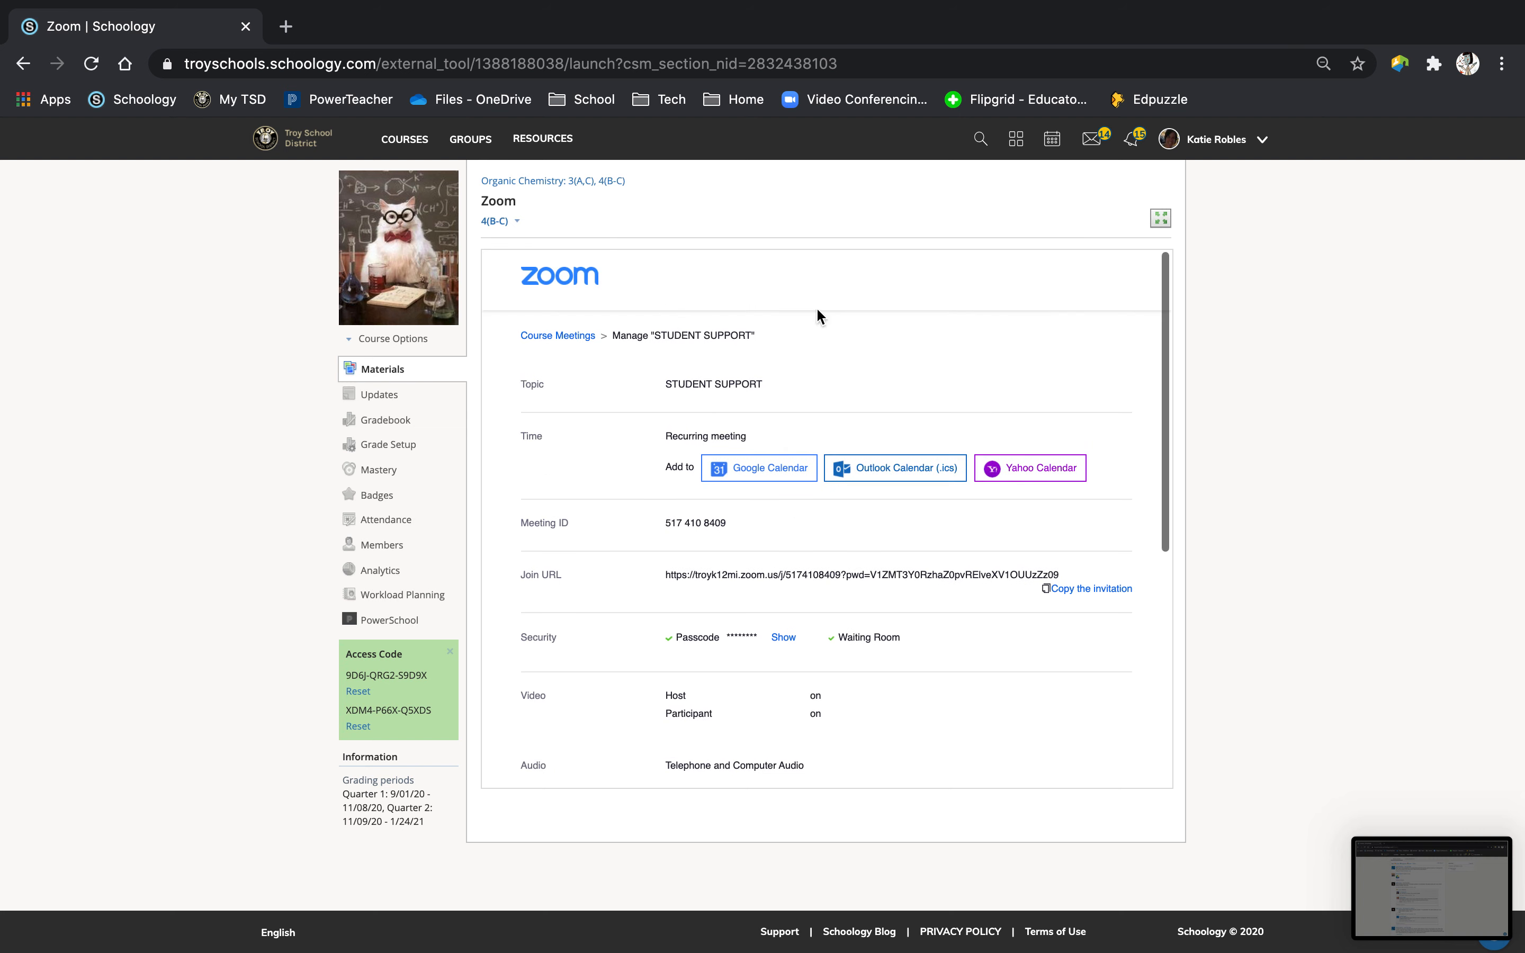
{"action": "left_click", "coordinate": [501, 219]}
{"action": "left_click", "coordinate": [501, 245]}
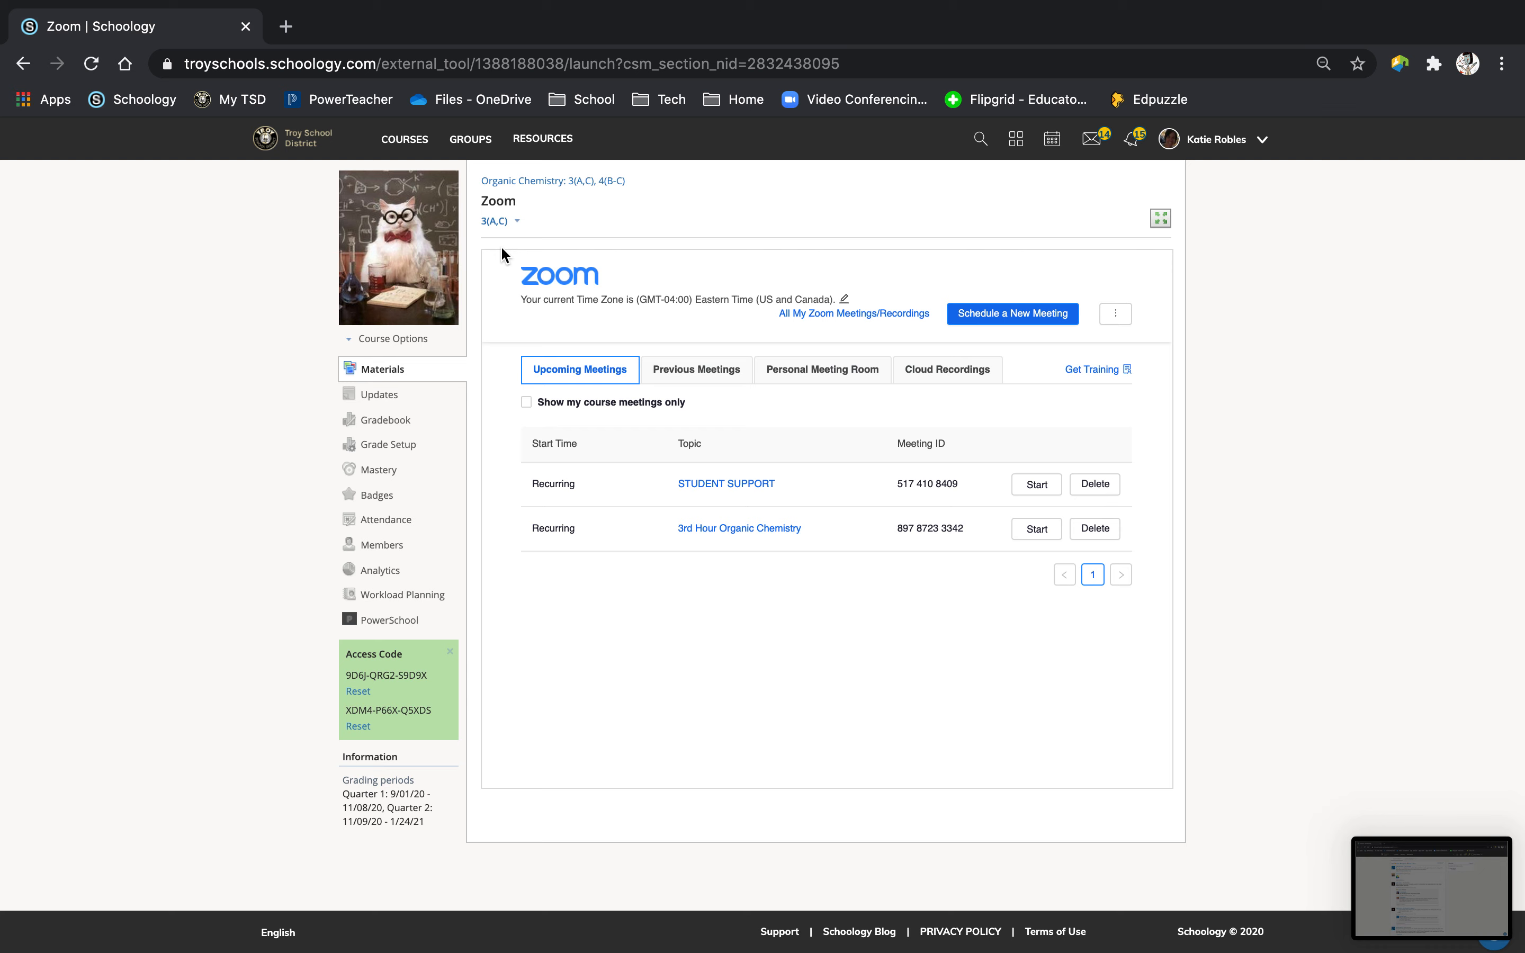
{"action": "left_click", "coordinate": [733, 535]}
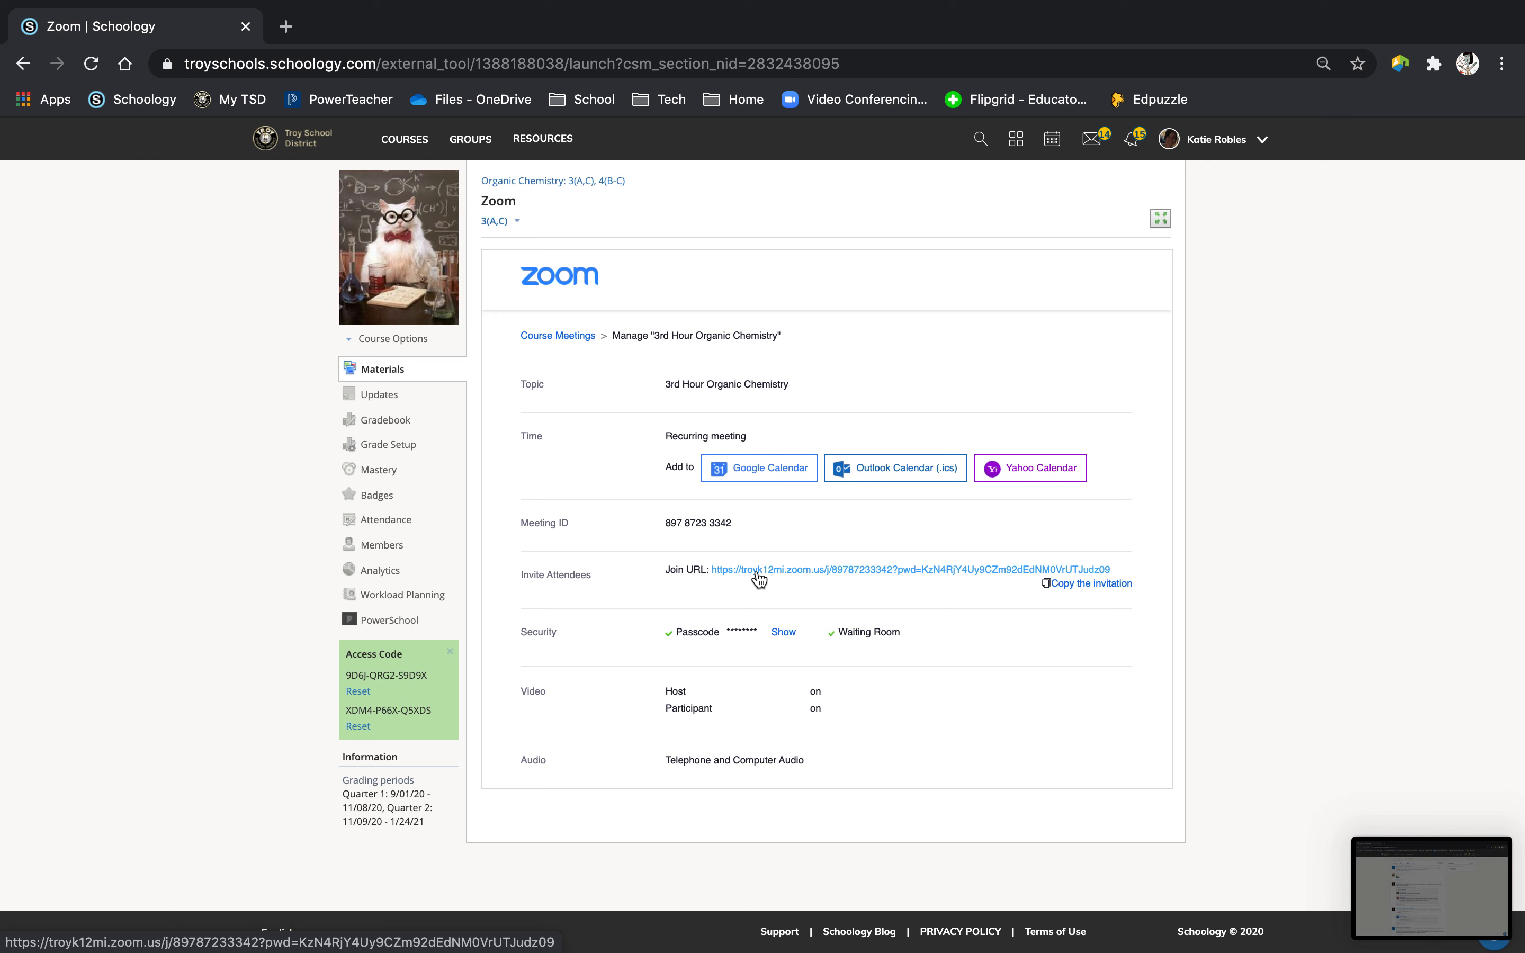
{"action": "right_click", "coordinate": [759, 578]}
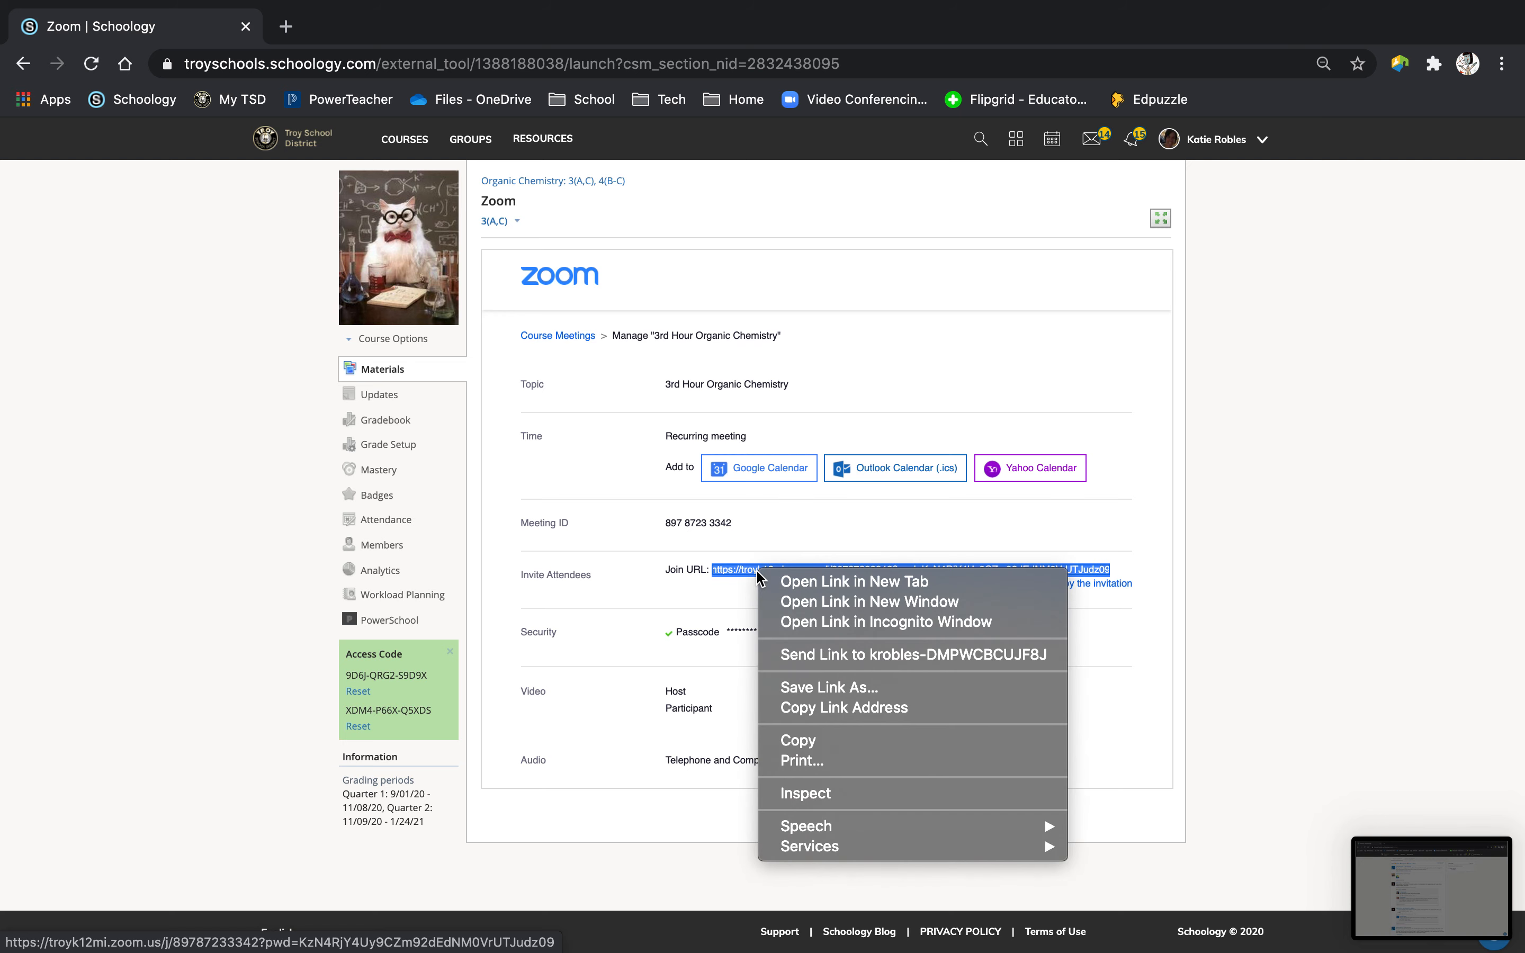
{"action": "left_click", "coordinate": [798, 709]}
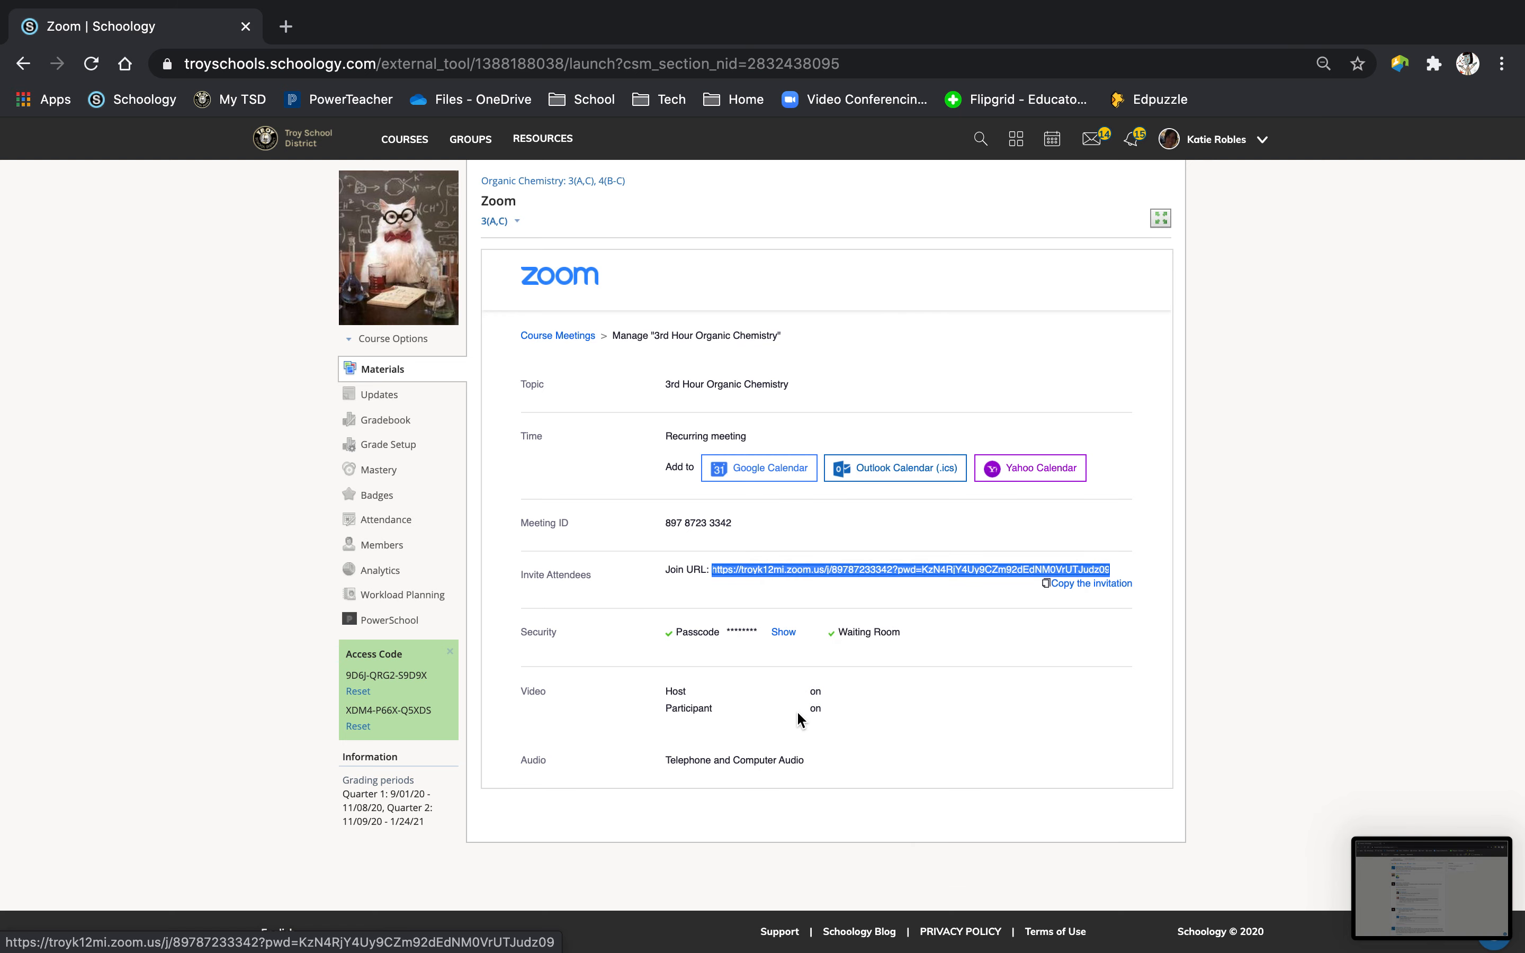
Start a new link in the course materials with the copied 3rd Hour Organic Chemistry join address as its URL.
{"action": "left_click", "coordinate": [394, 376]}
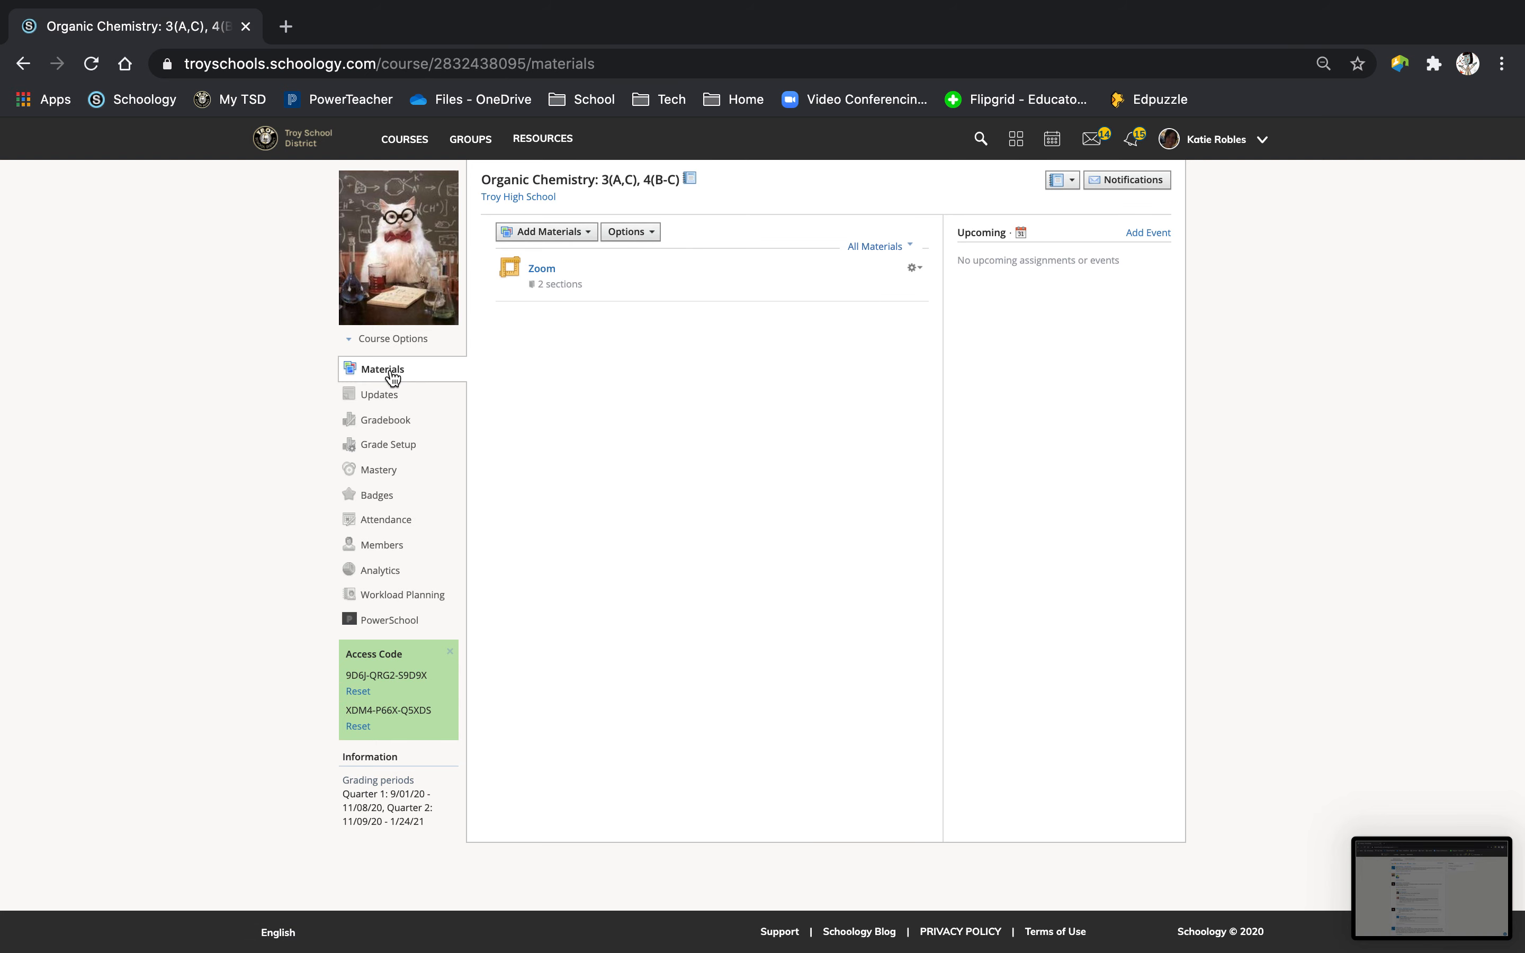
{"action": "left_click", "coordinate": [533, 233]}
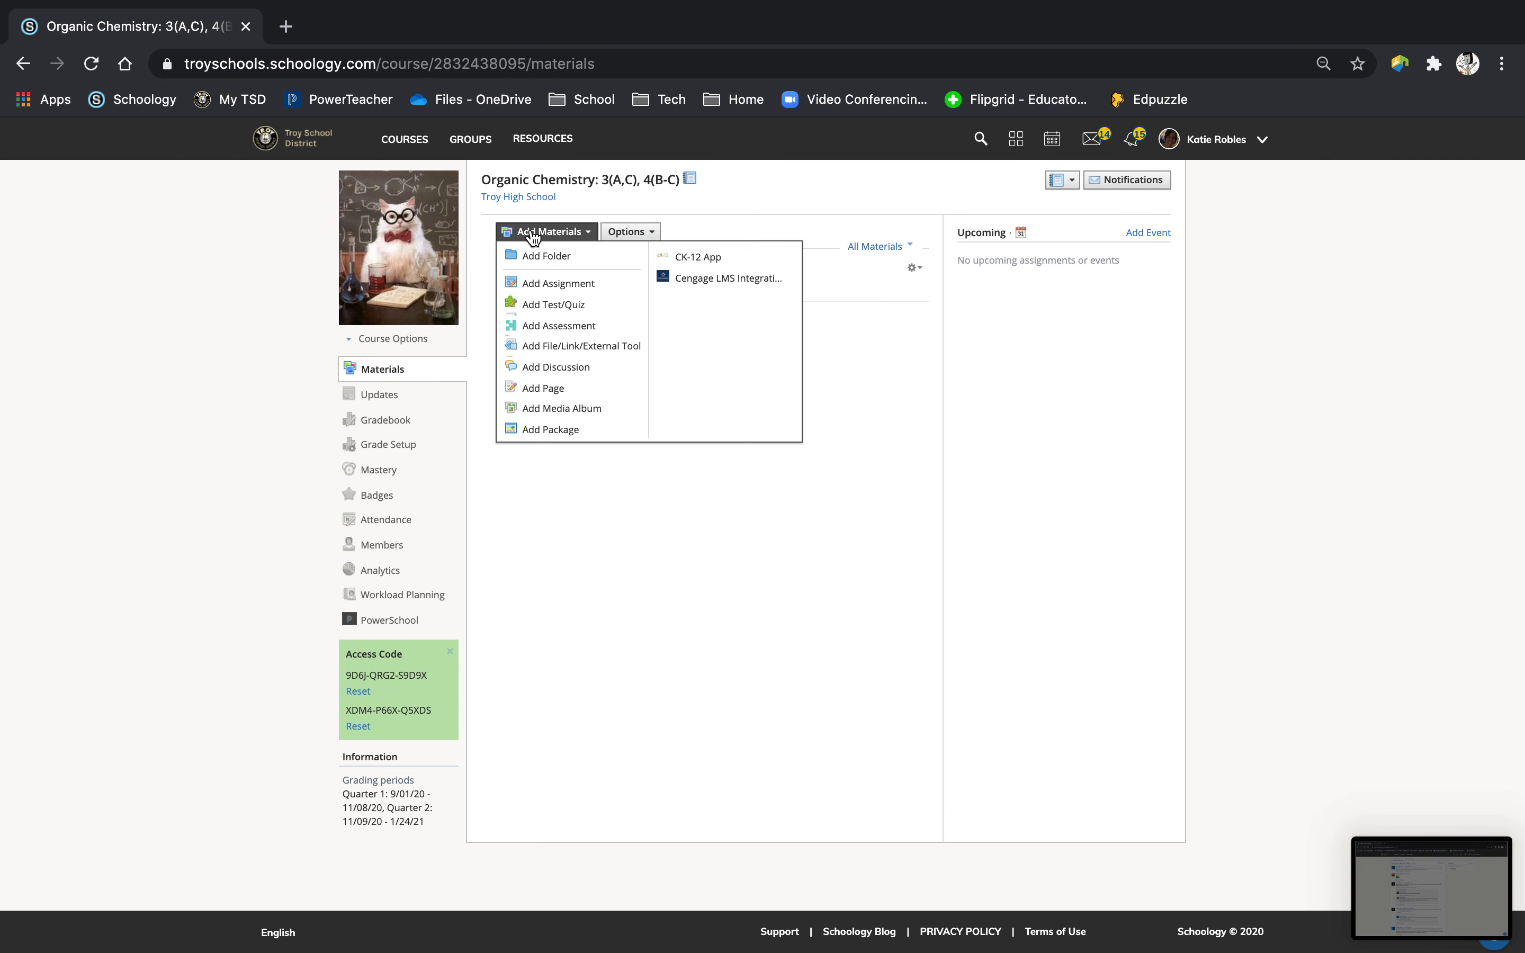
{"action": "left_click", "coordinate": [580, 345]}
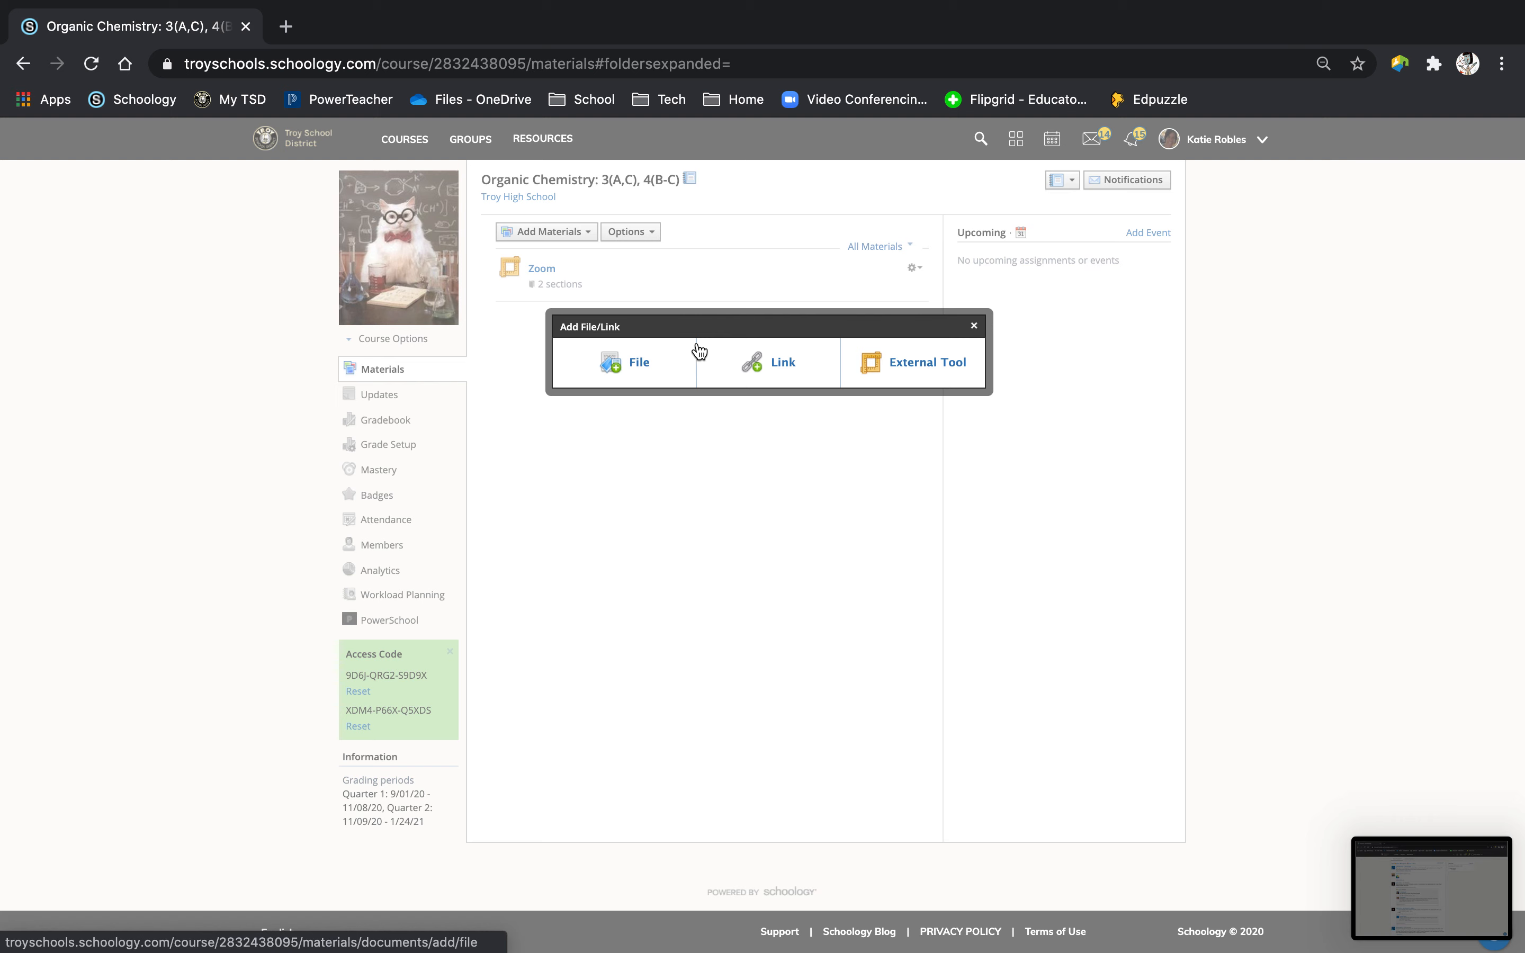
{"action": "left_click", "coordinate": [753, 357]}
{"action": "right_click", "coordinate": [738, 318]}
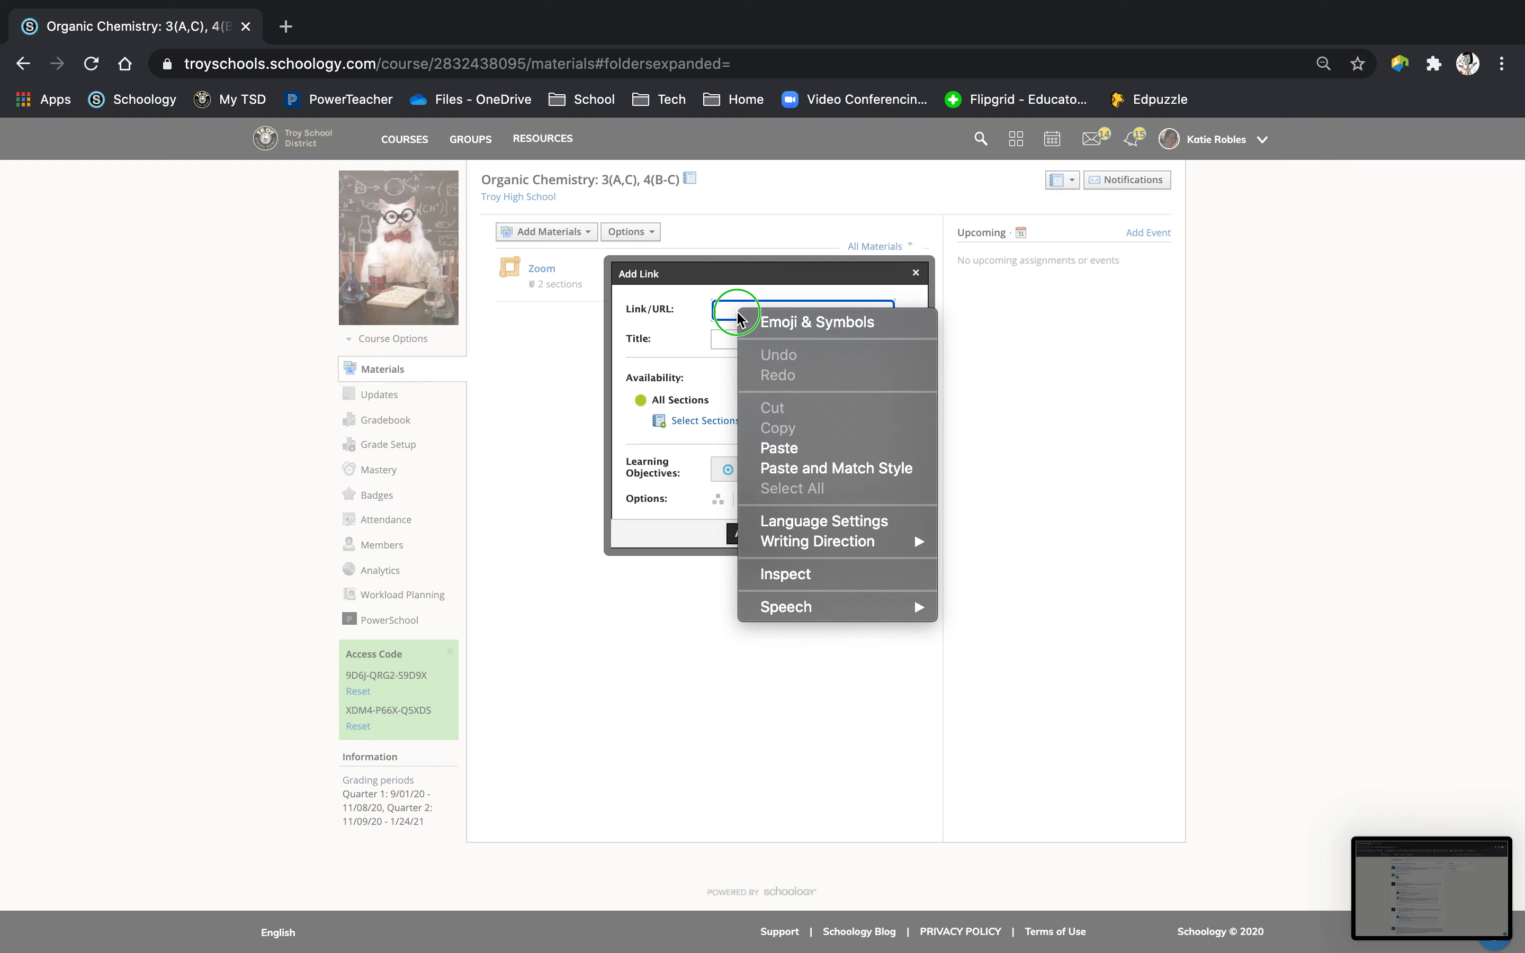
{"action": "left_click", "coordinate": [763, 447]}
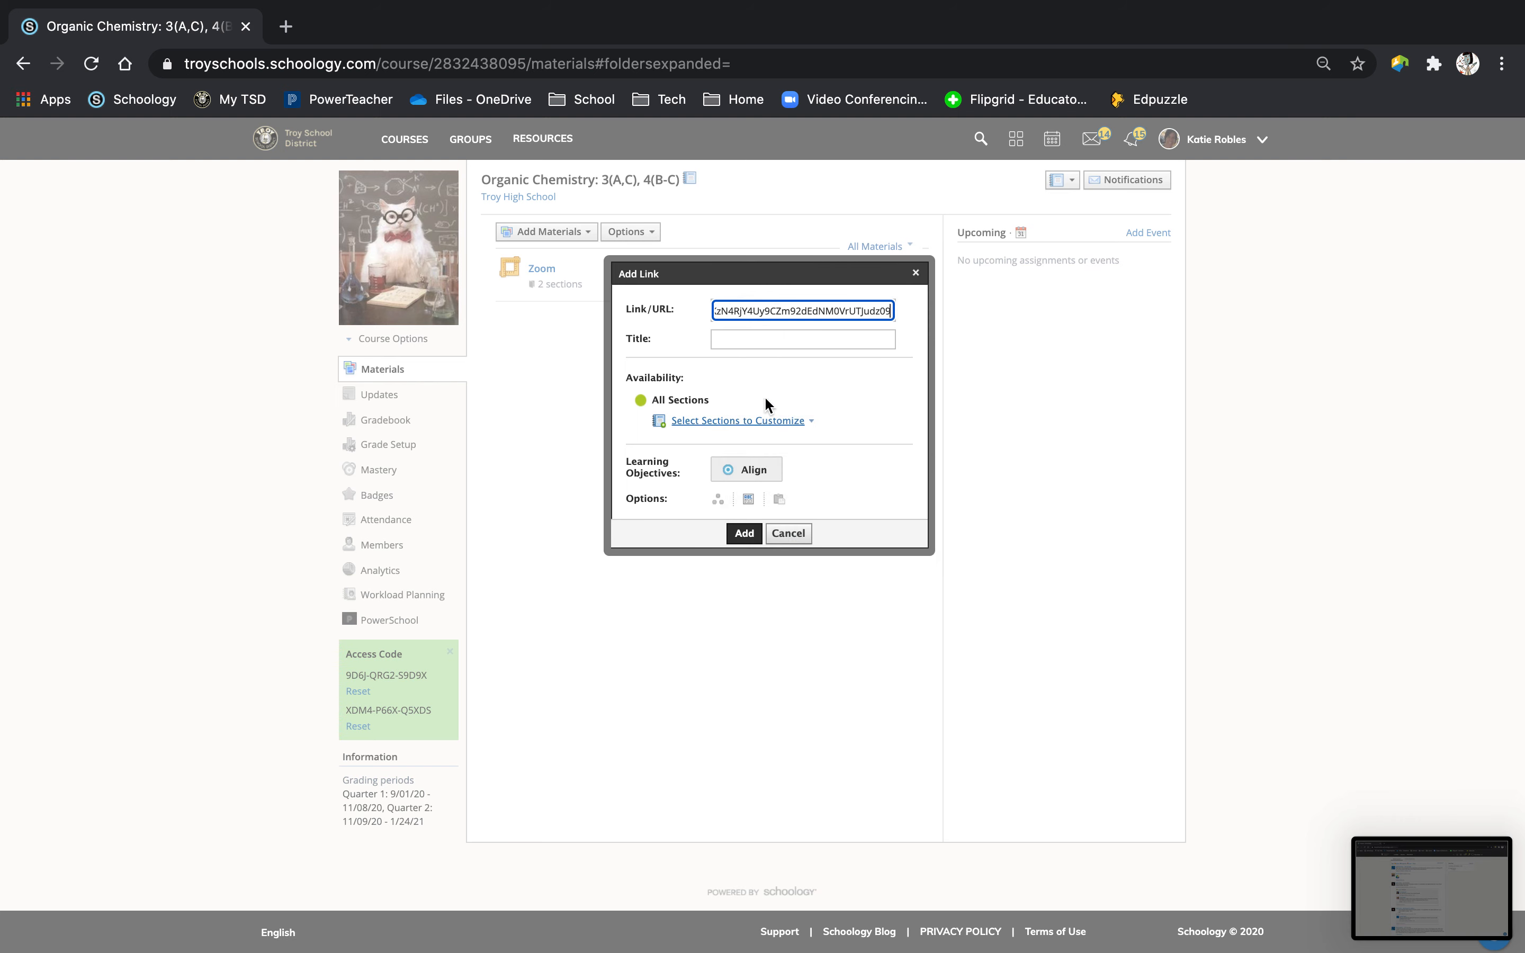
Title the new link "3dr Hour Class Zoom Link" and add it to the course materials.
{"action": "left_click", "coordinate": [762, 338]}
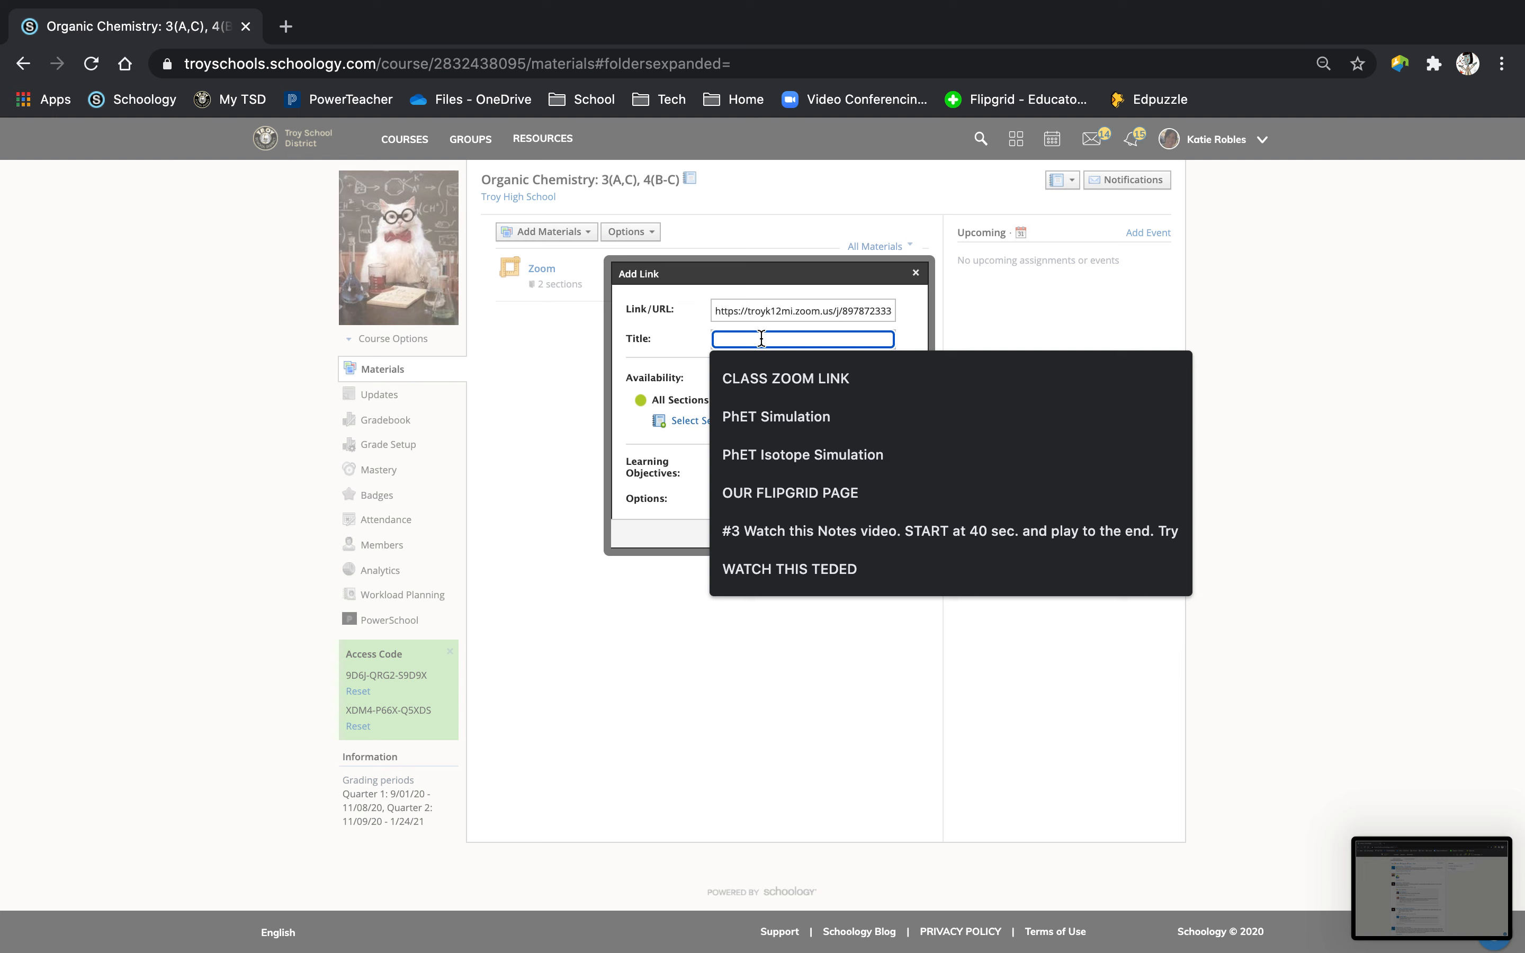
{"action": "type", "text": "3"}
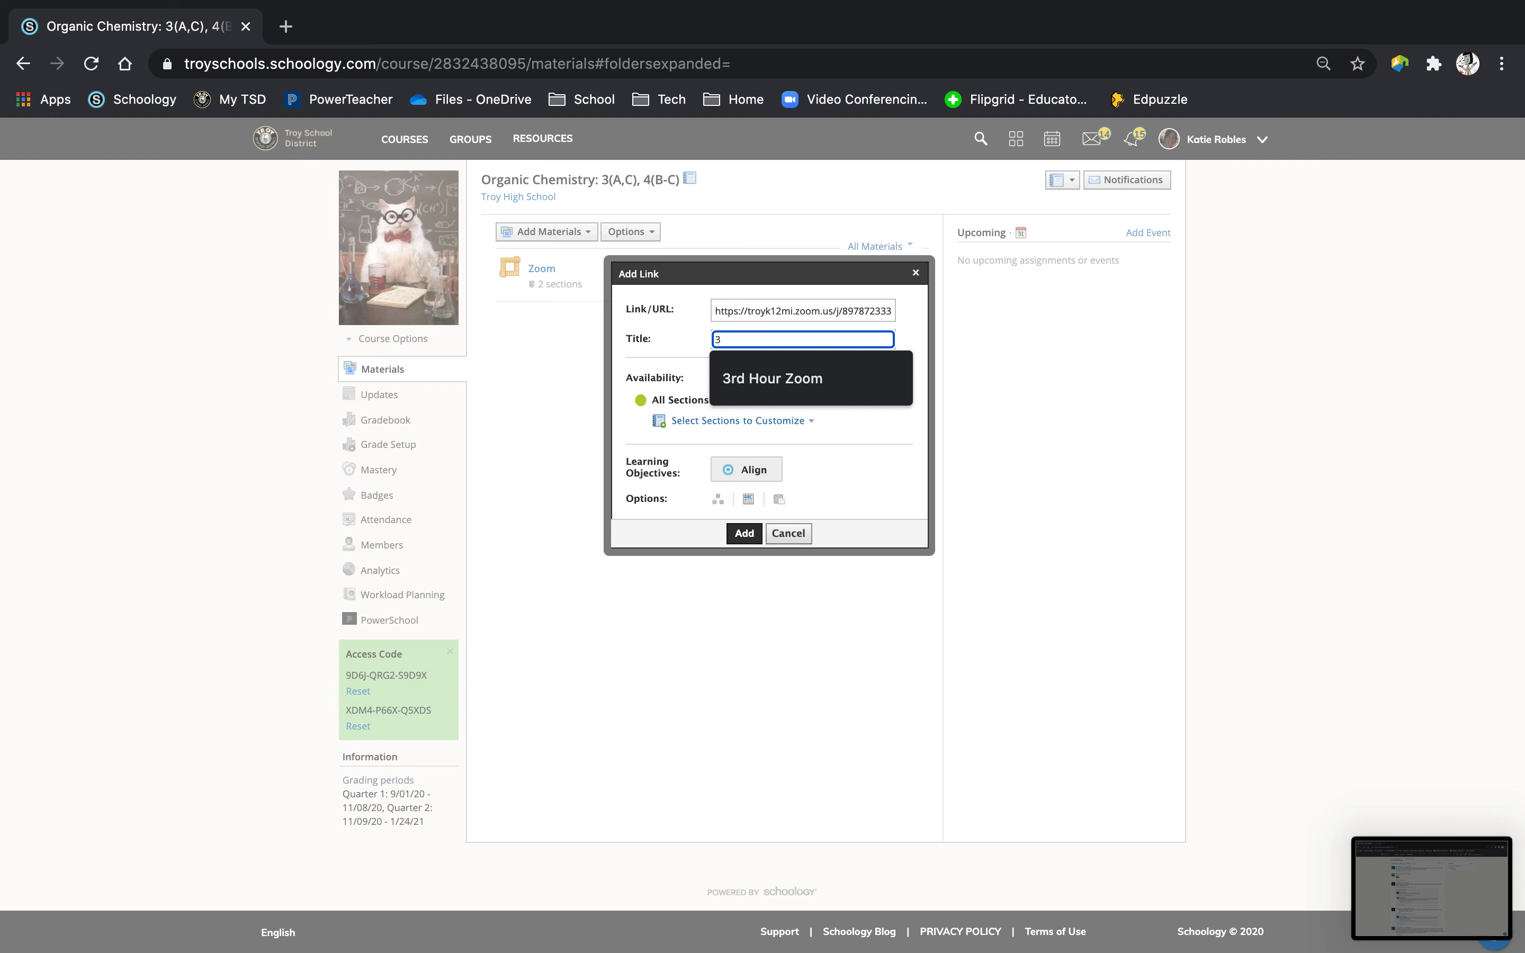
{"action": "type", "text": "dr Hour Class Zoom Link"}
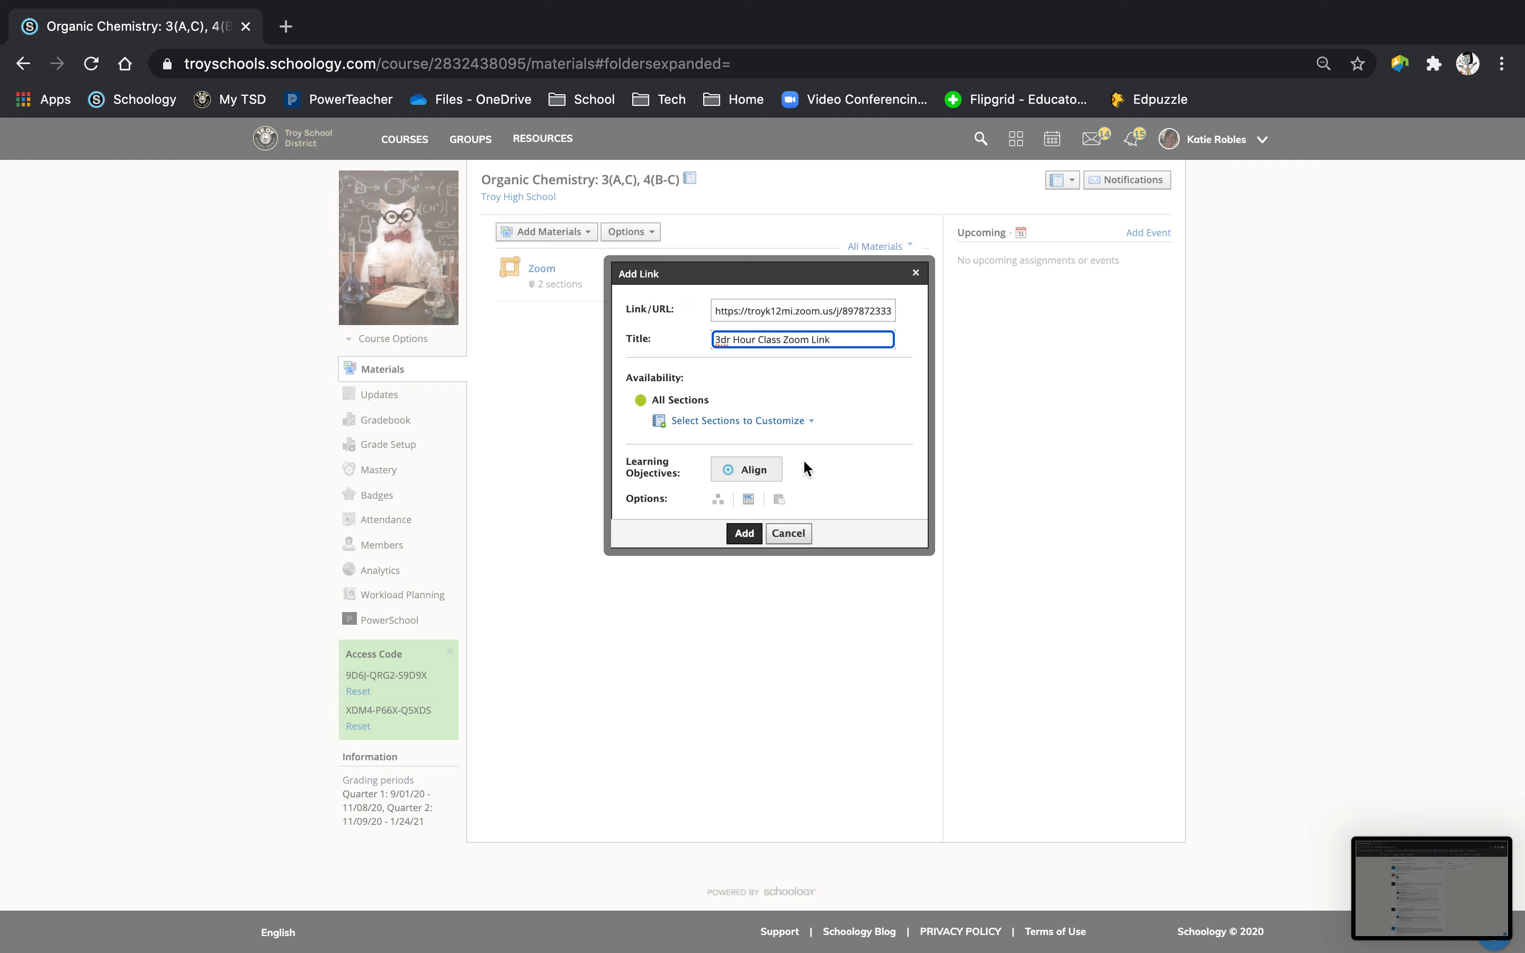
{"action": "left_click", "coordinate": [742, 533]}
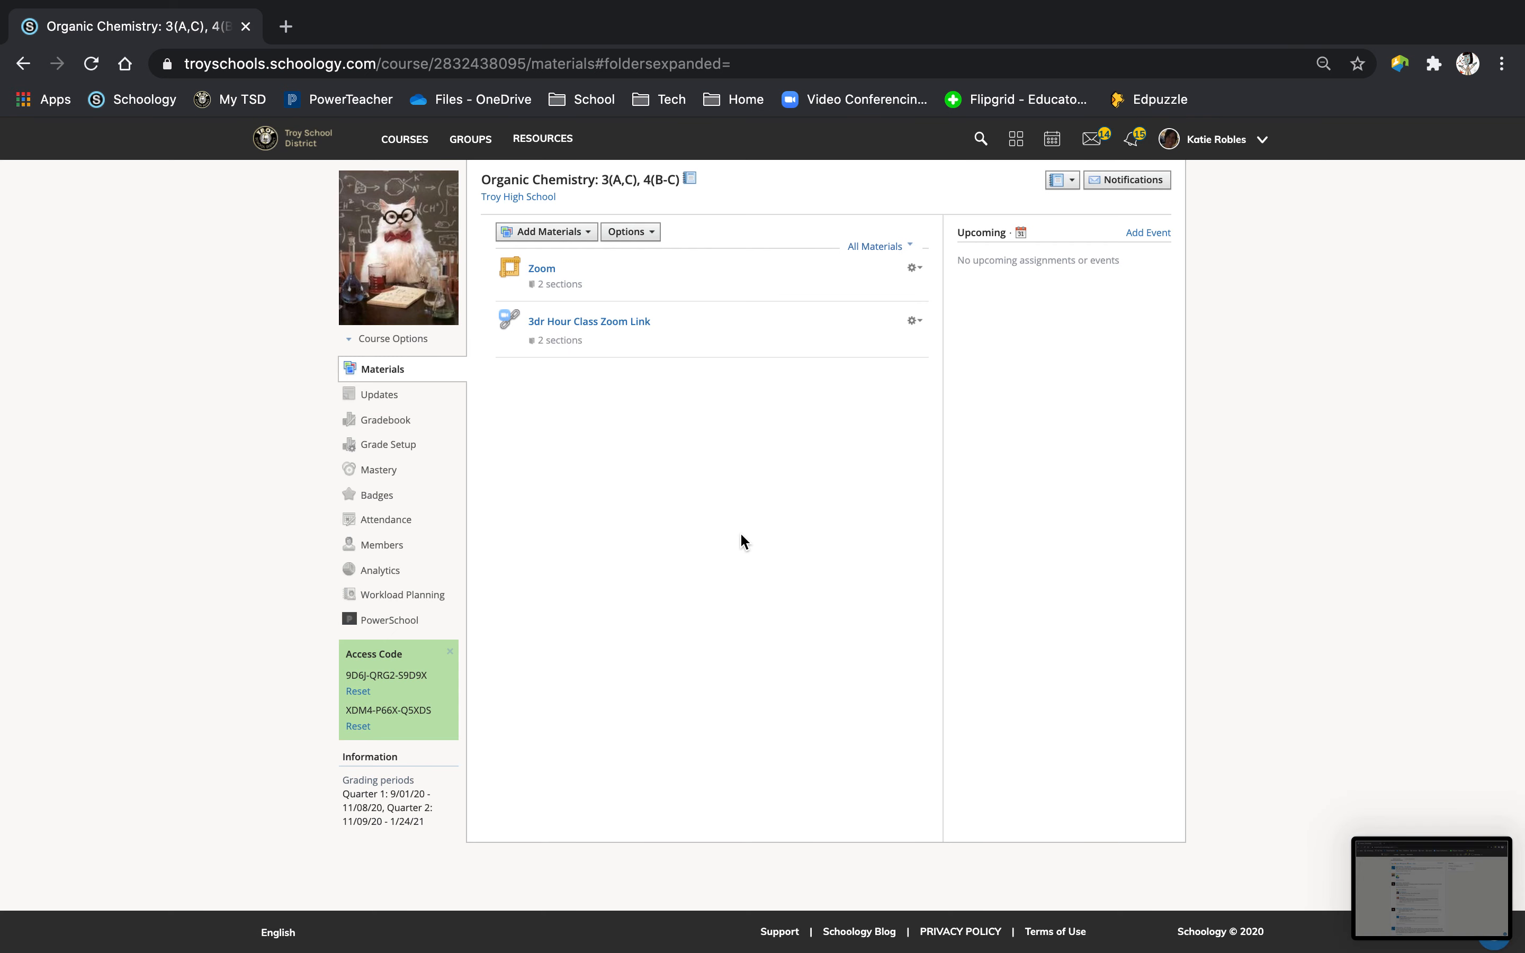
Edit the new class link's title to read "3rd Hour Class Zoom Link".
{"action": "left_click", "coordinate": [918, 323]}
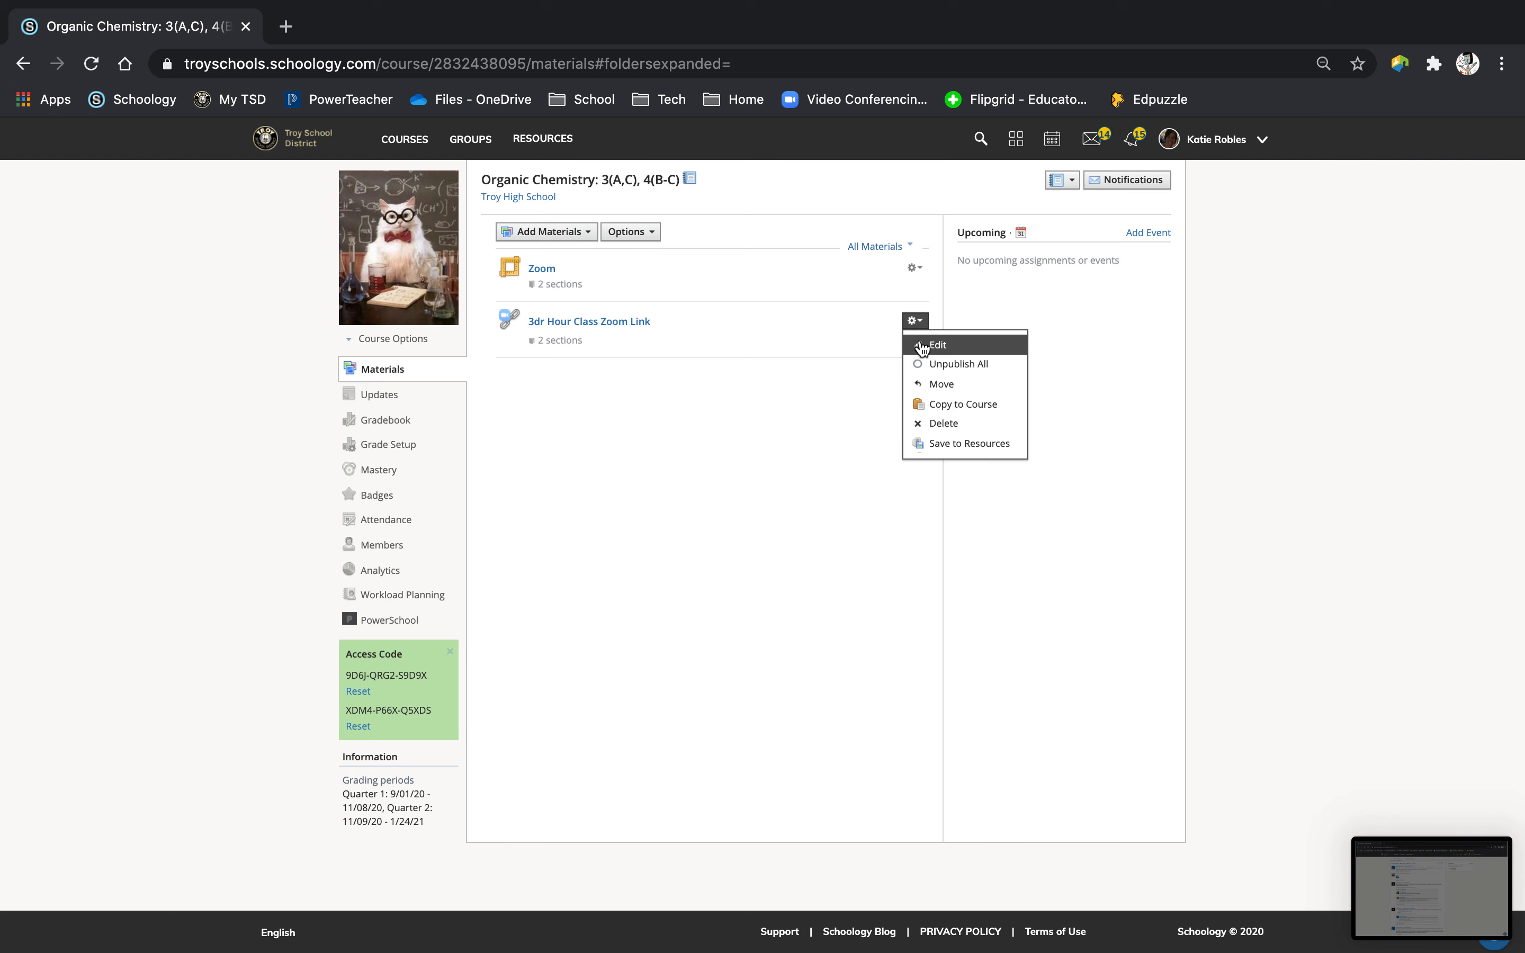
{"action": "left_click", "coordinate": [922, 344]}
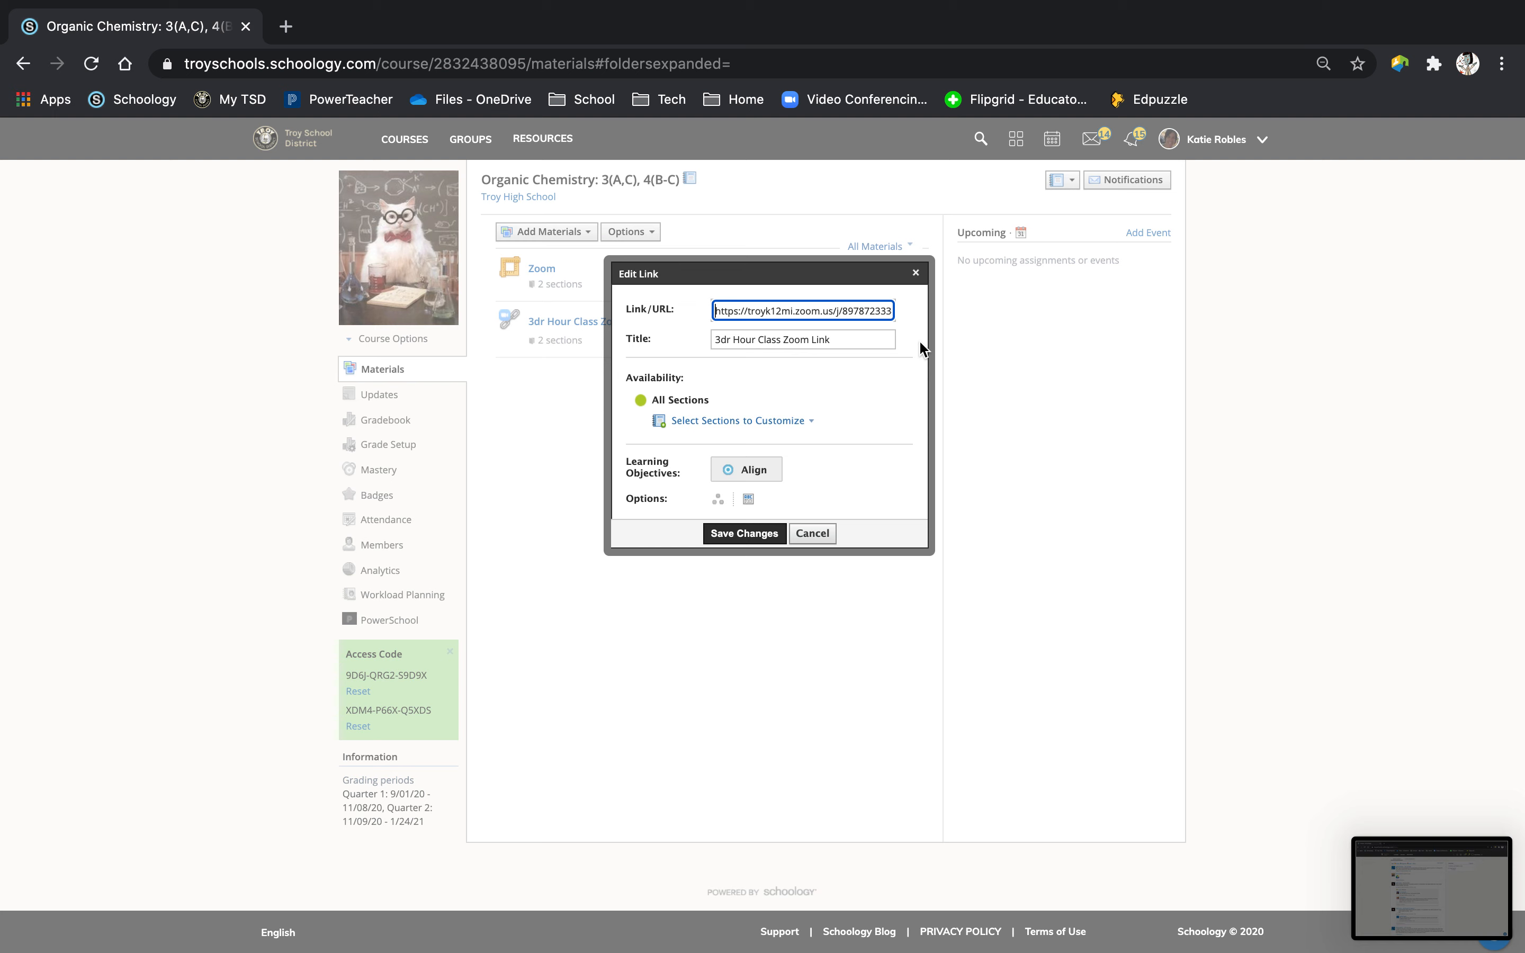
{"action": "left_click", "coordinate": [785, 270]}
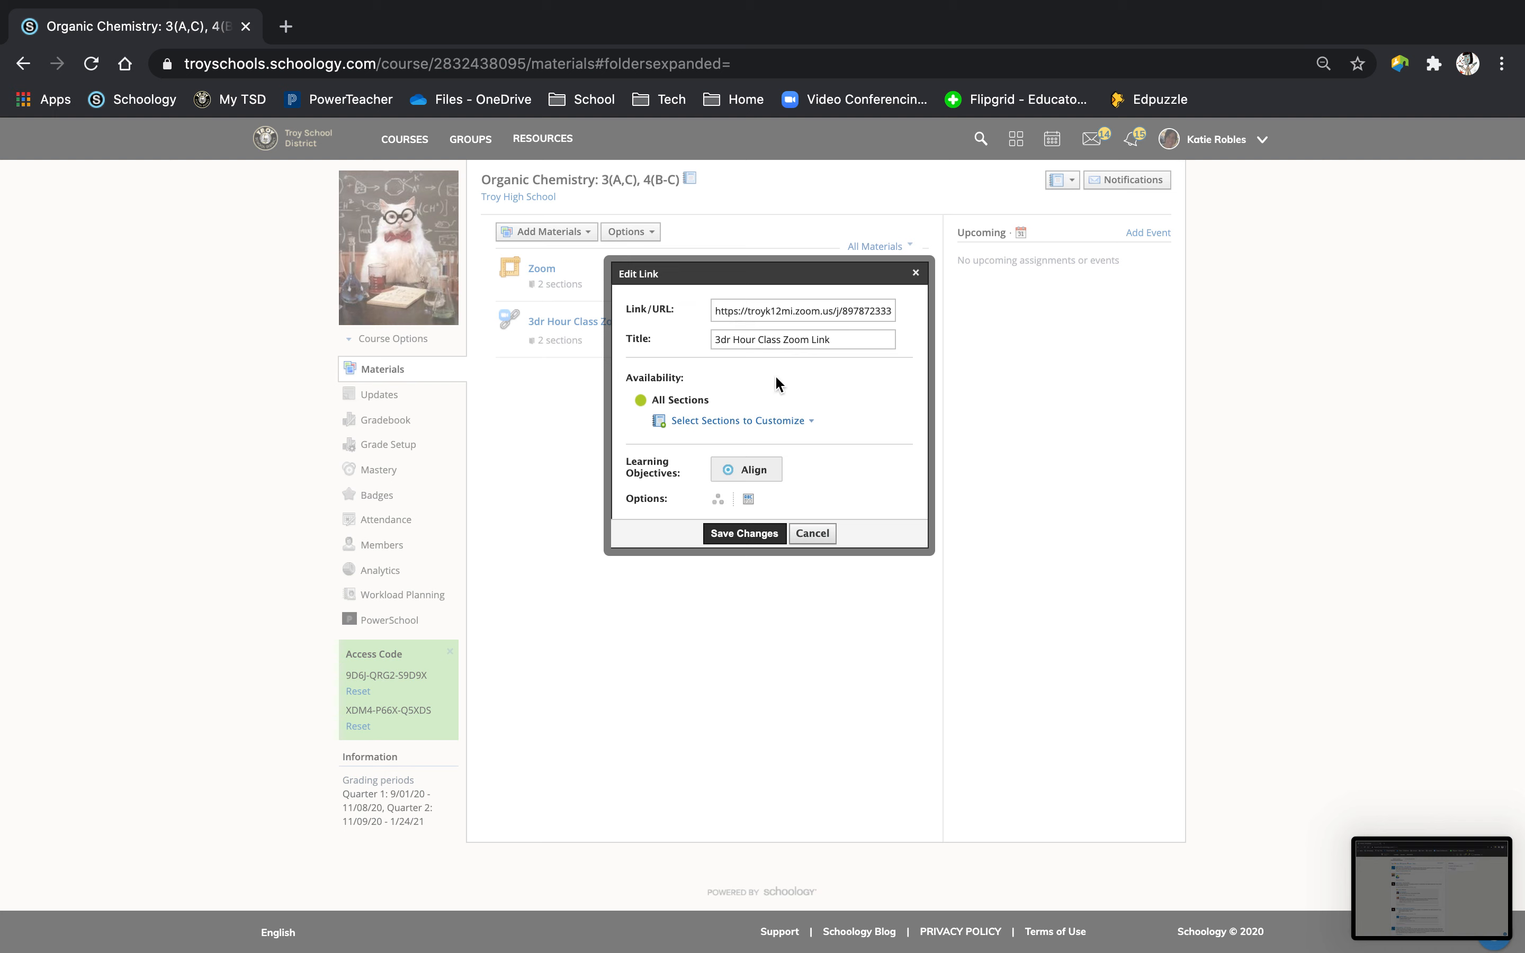
{"action": "left_click", "coordinate": [725, 339]}
{"action": "key", "text": "BackSpace"}
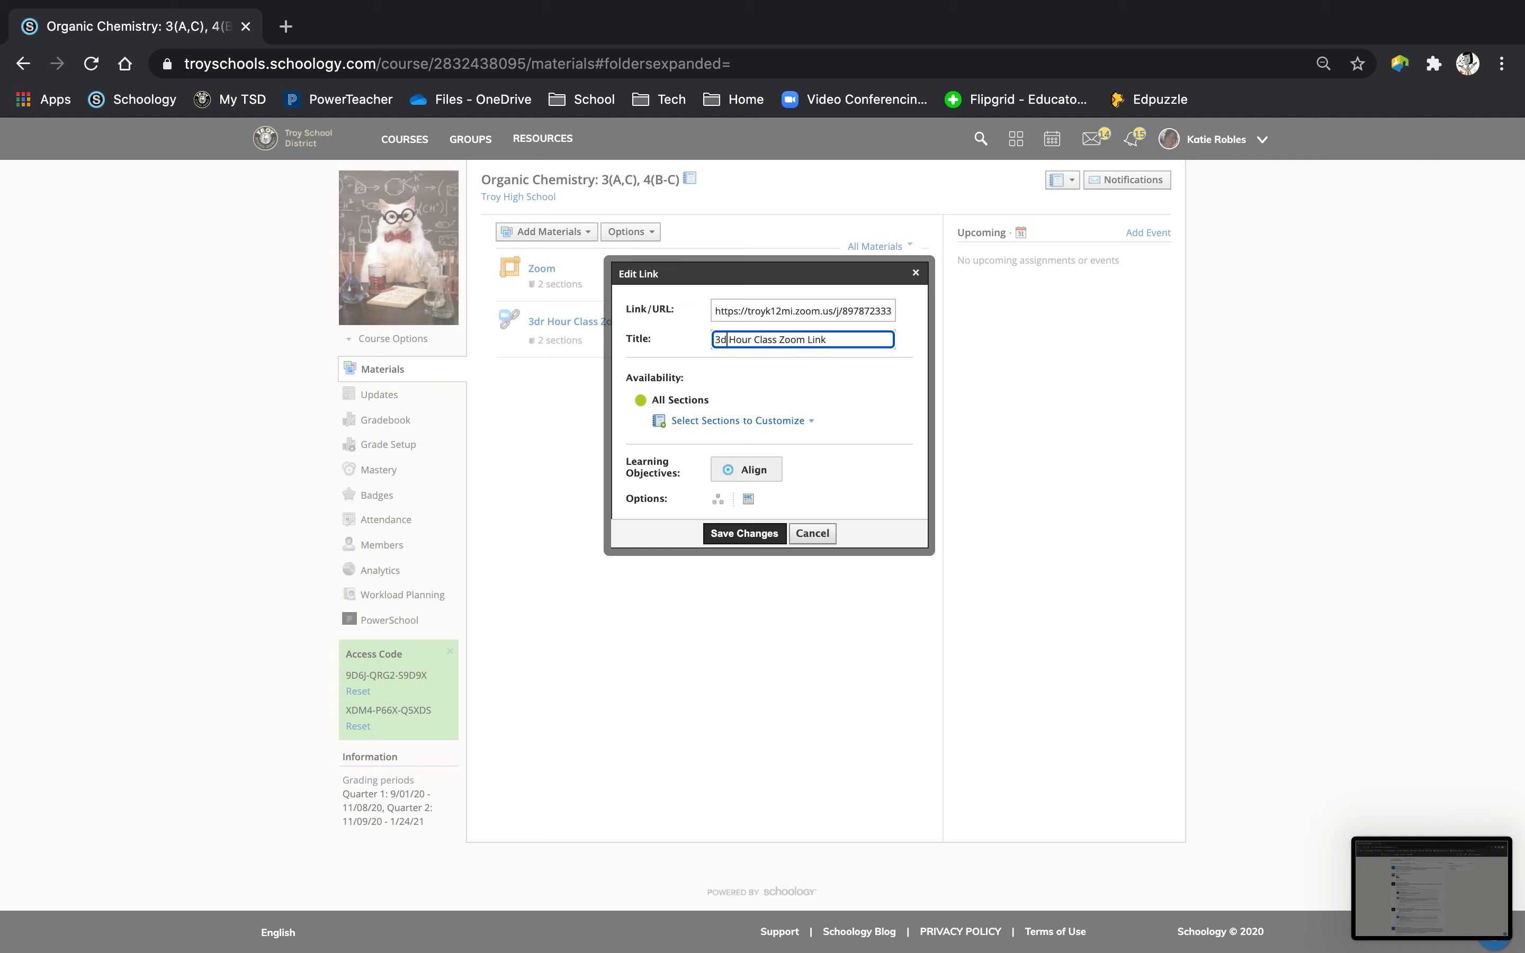
{"action": "key", "text": "BackSpace"}
{"action": "type", "text": "rd"}
Unpublish the 3rd Hour link for all sections, publish it only to section 3(A,C), and save the changes.
{"action": "left_click", "coordinate": [640, 400]}
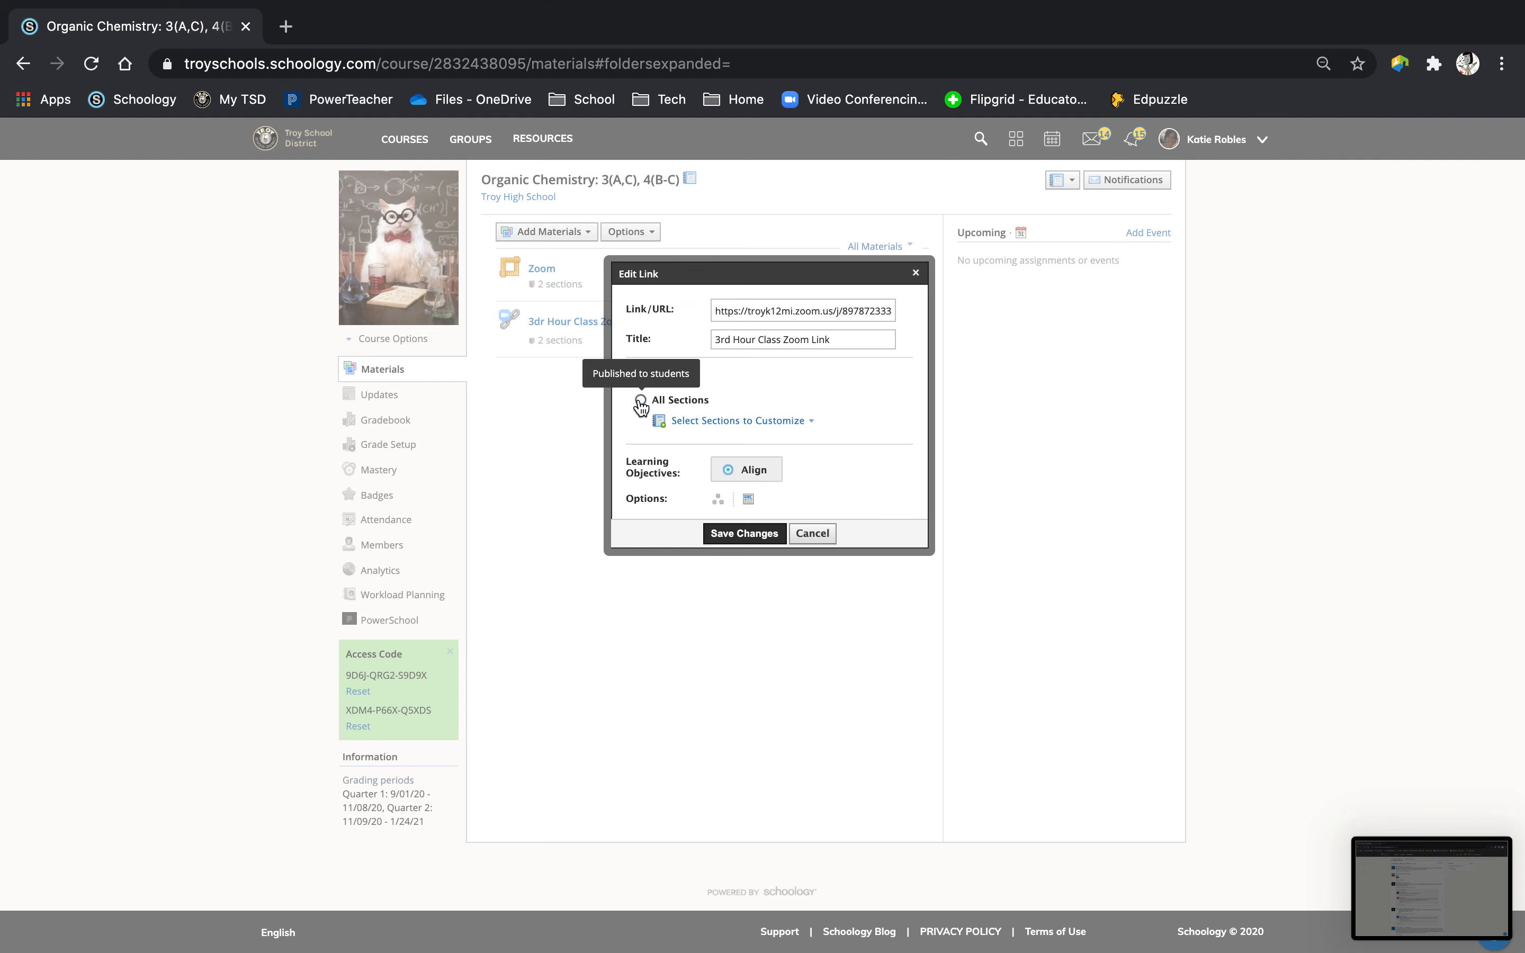
{"action": "left_click", "coordinate": [700, 421]}
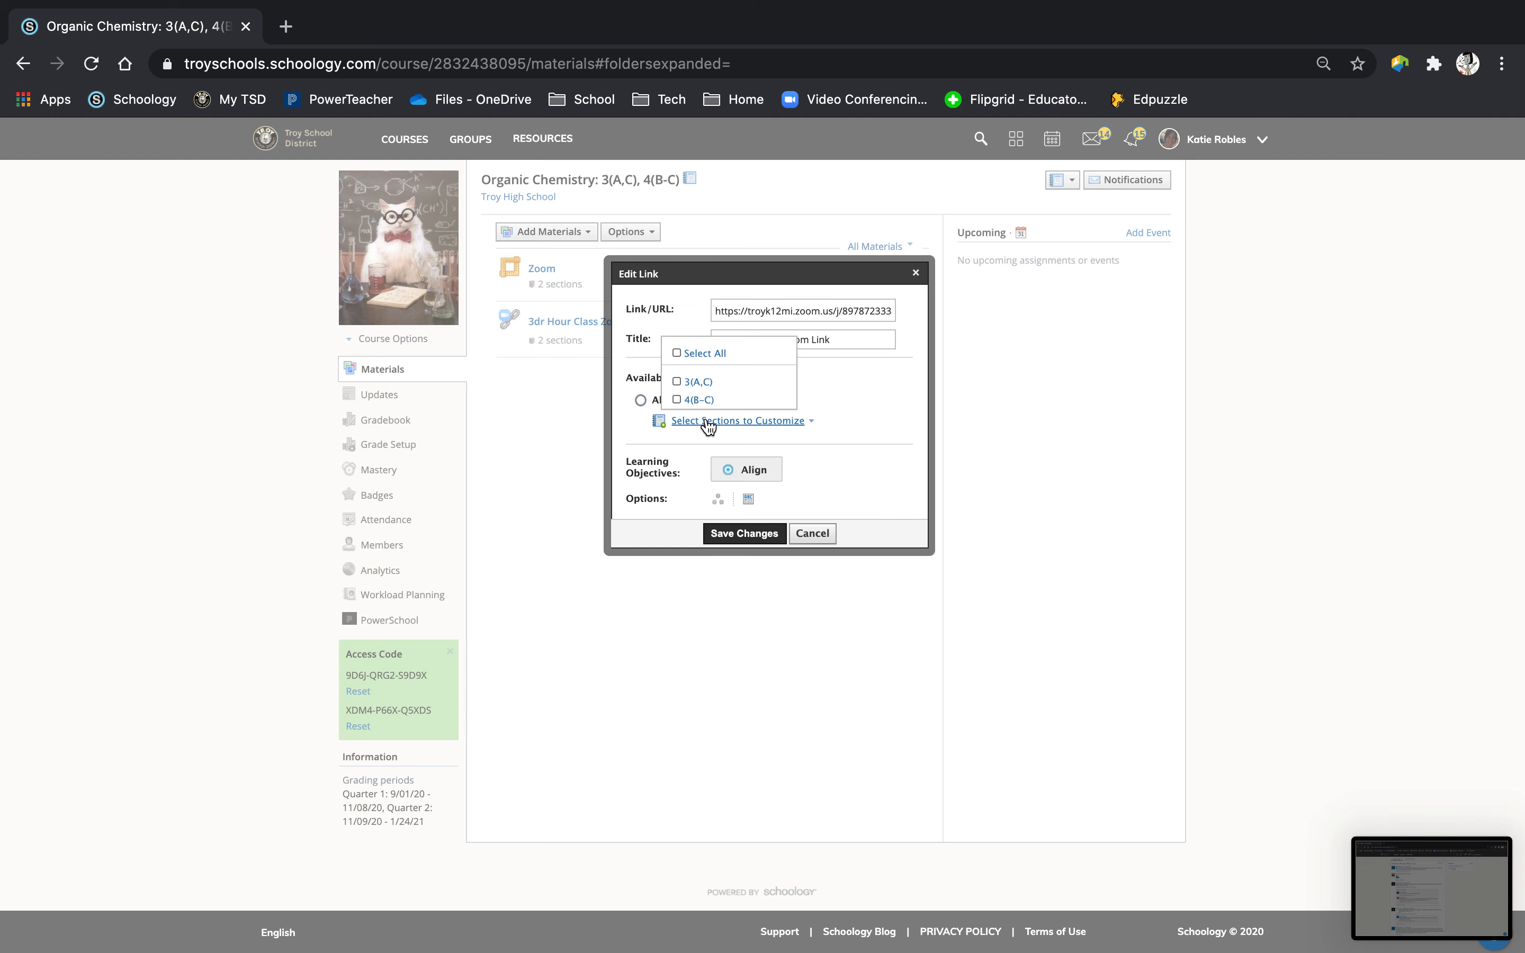
{"action": "left_click", "coordinate": [676, 381]}
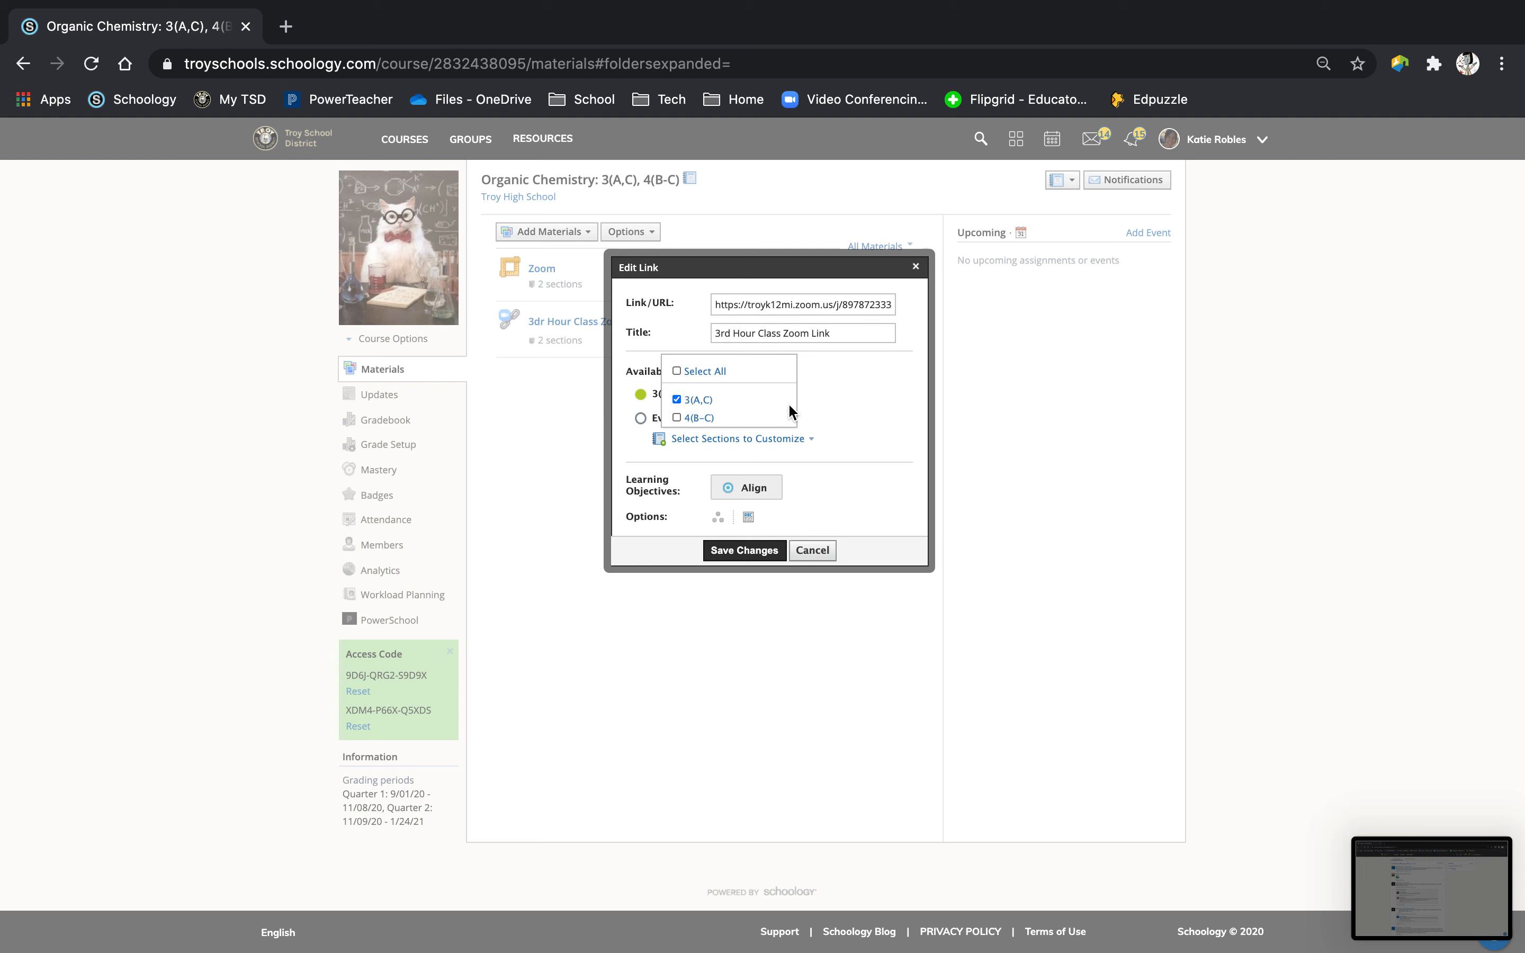
{"action": "left_click", "coordinate": [828, 408]}
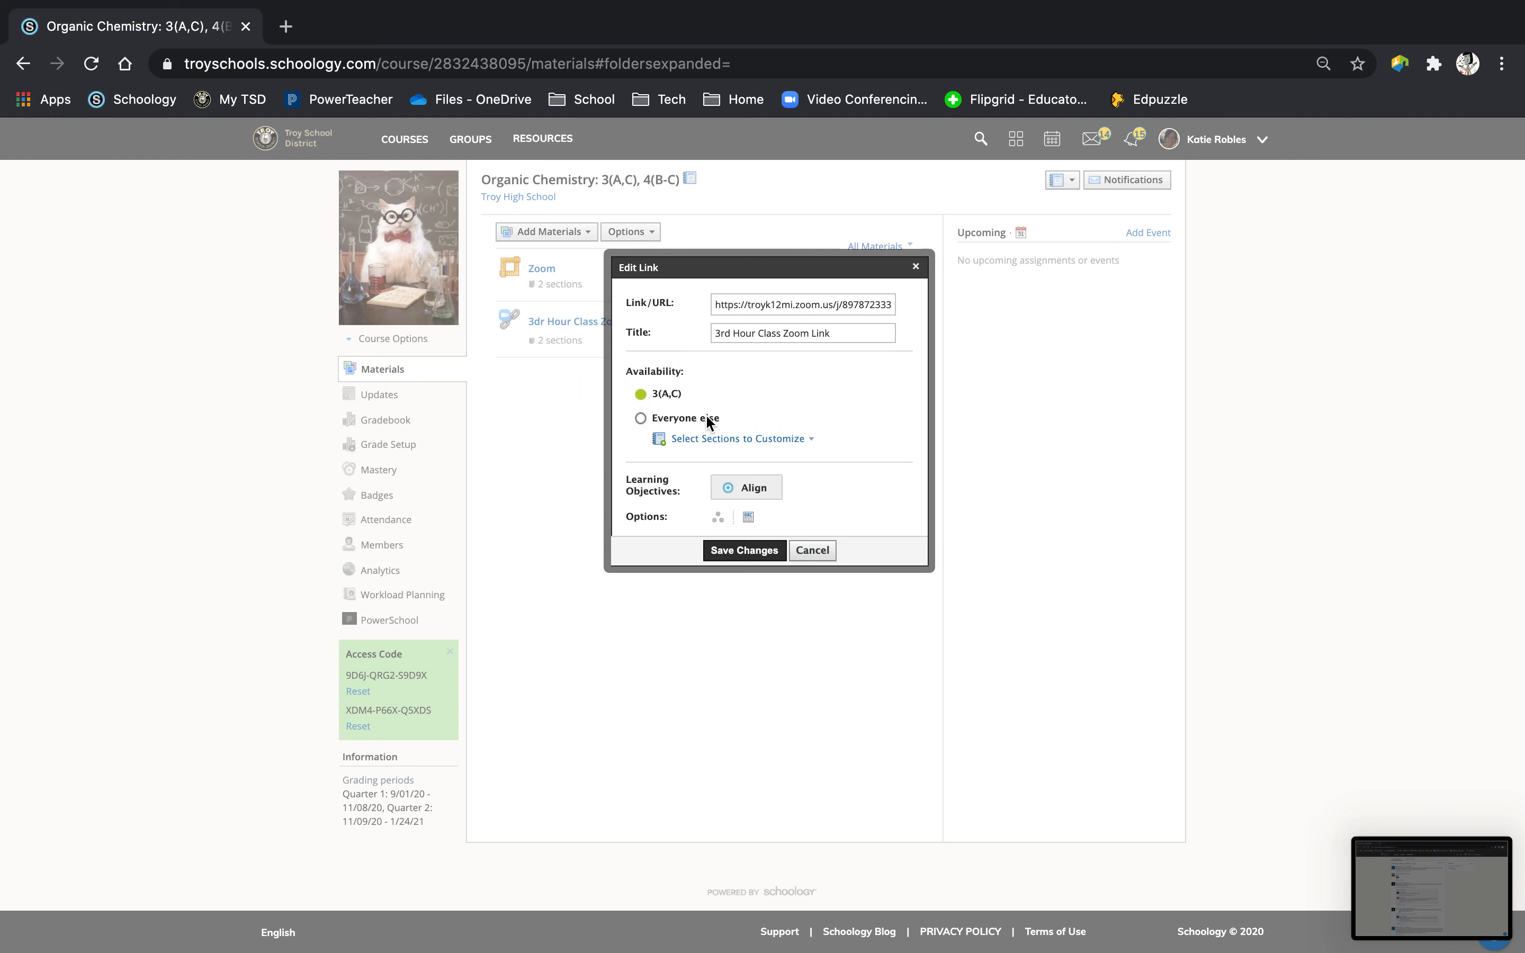
{"action": "left_click", "coordinate": [741, 552]}
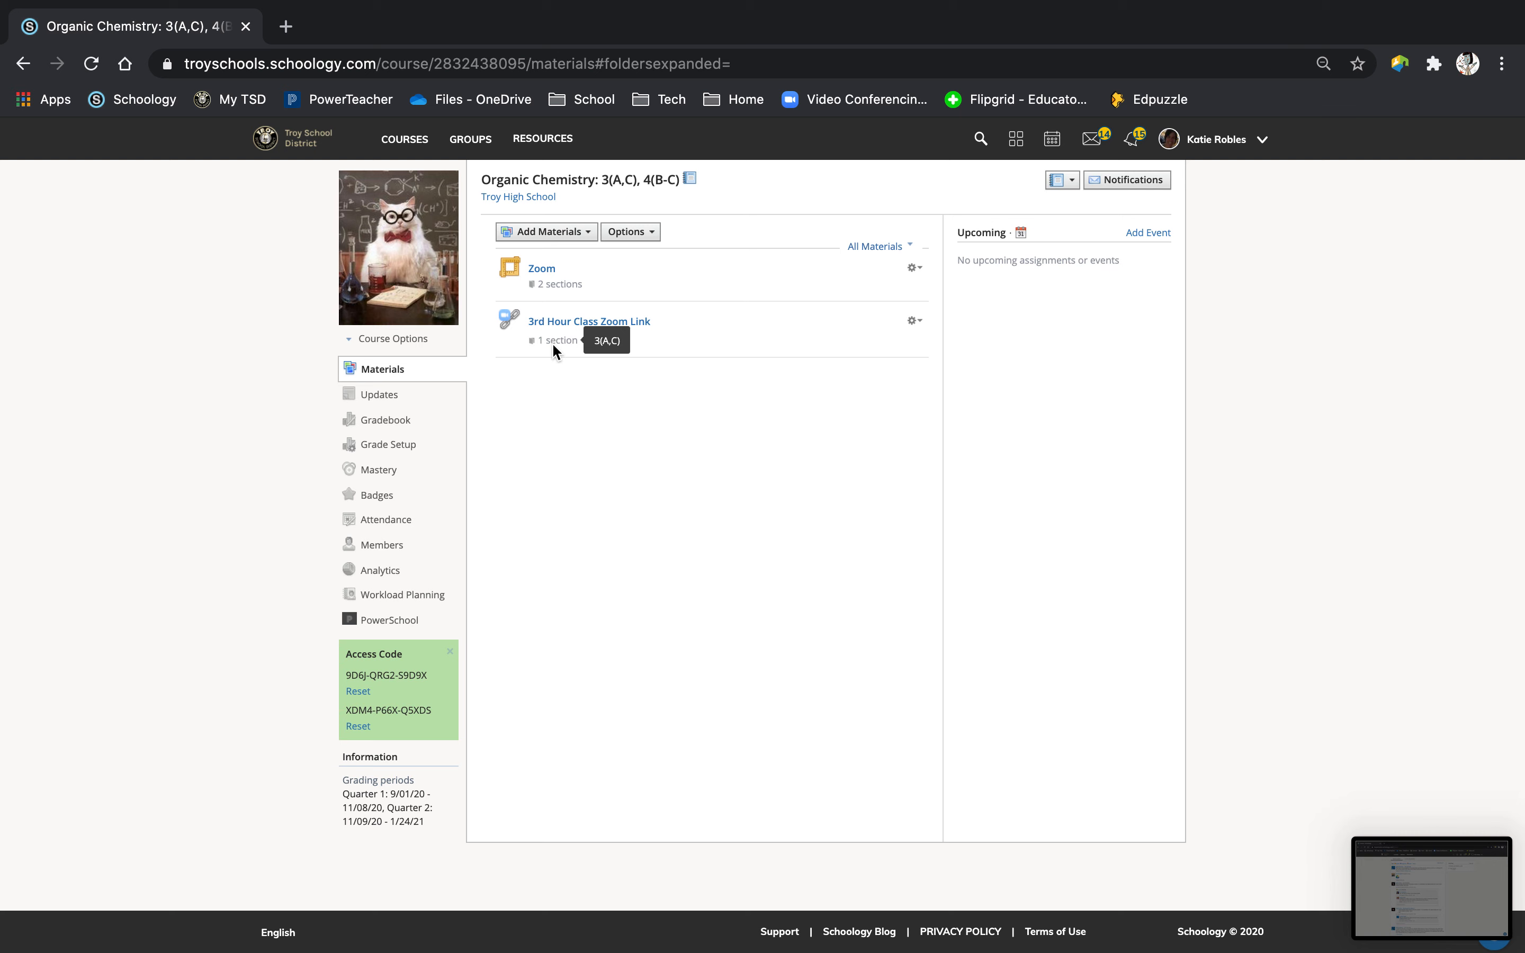
Open the Zoom tool for section 4(B-C) and copy the join link address of the 4th Hour Organic Chemistry meeting.
{"action": "left_click", "coordinate": [553, 241]}
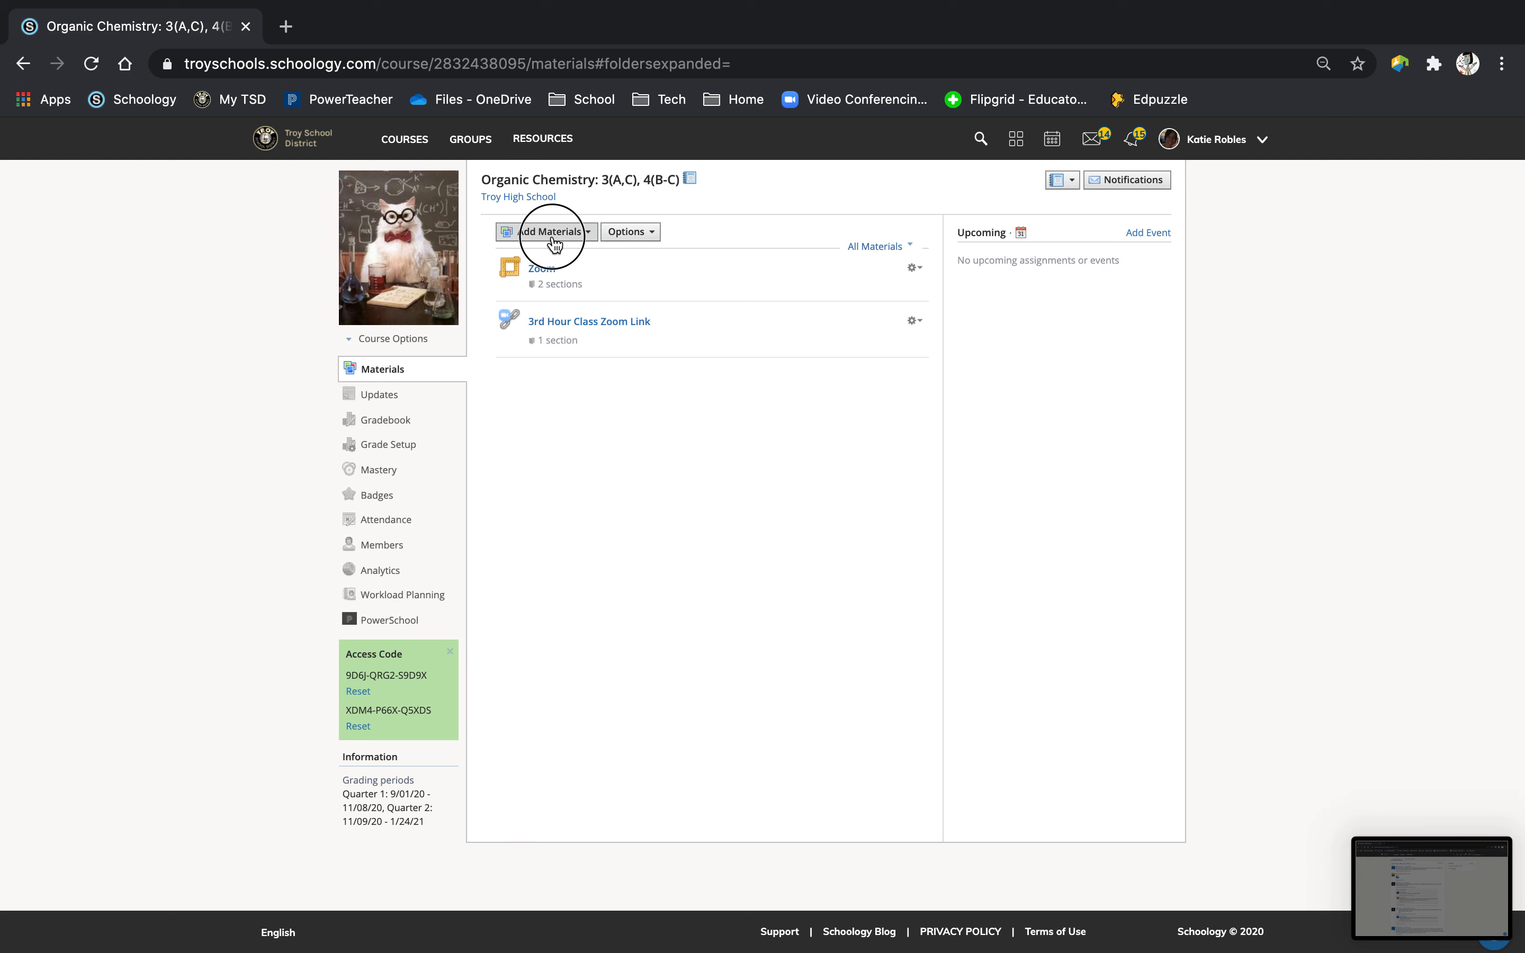
{"action": "left_click", "coordinate": [518, 488]}
{"action": "left_click", "coordinate": [540, 271]}
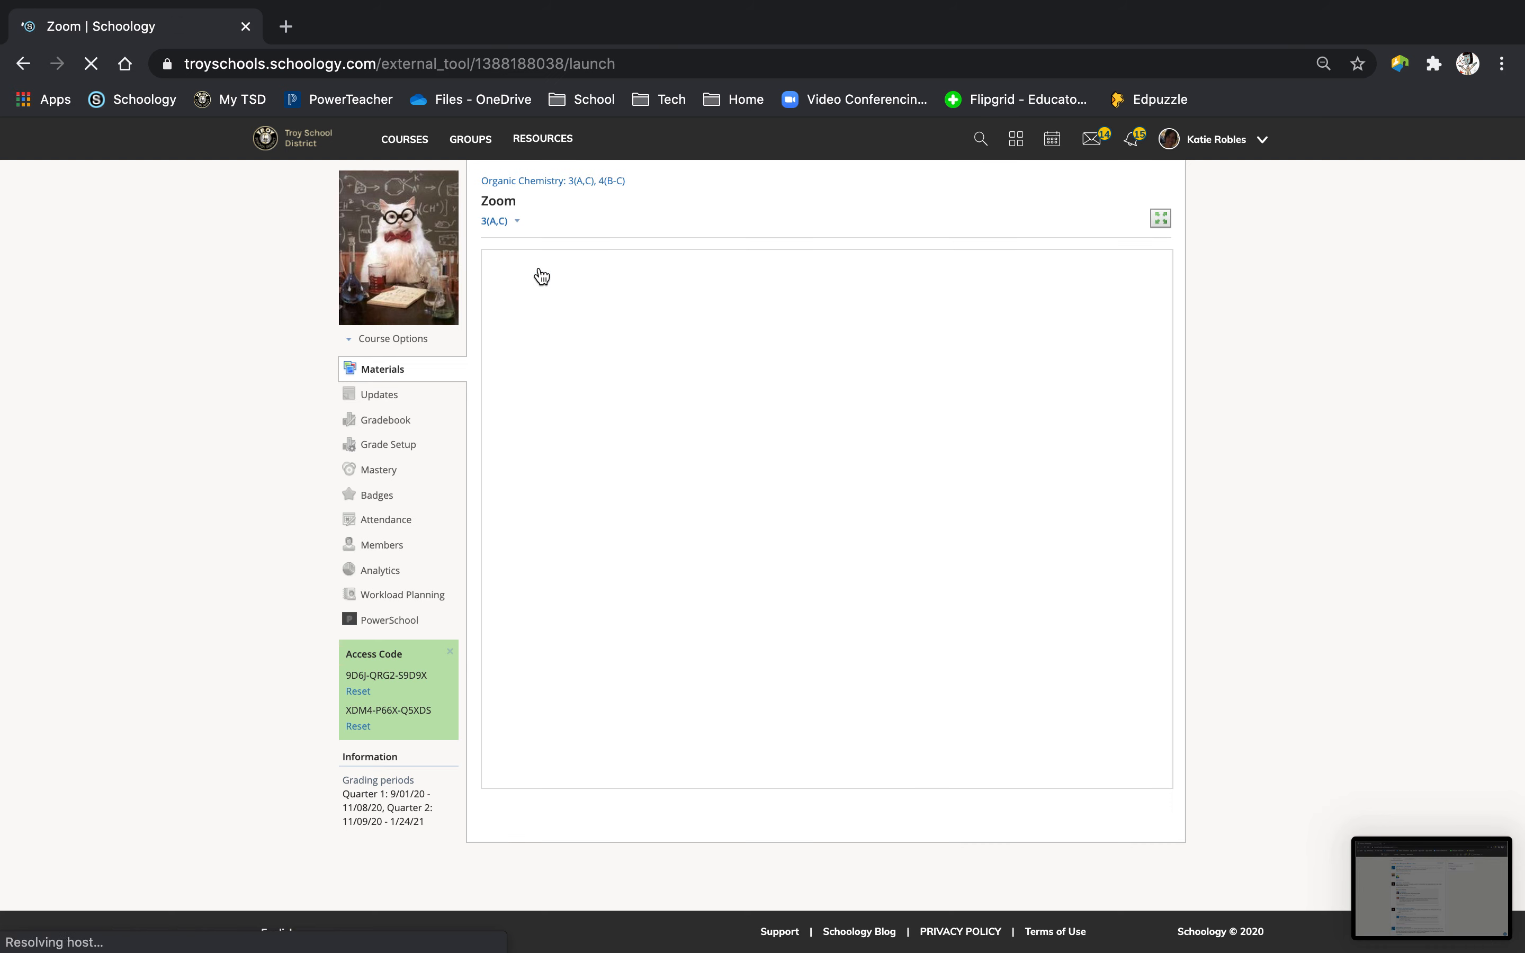
{"action": "left_click", "coordinate": [512, 232]}
{"action": "left_click", "coordinate": [503, 271]}
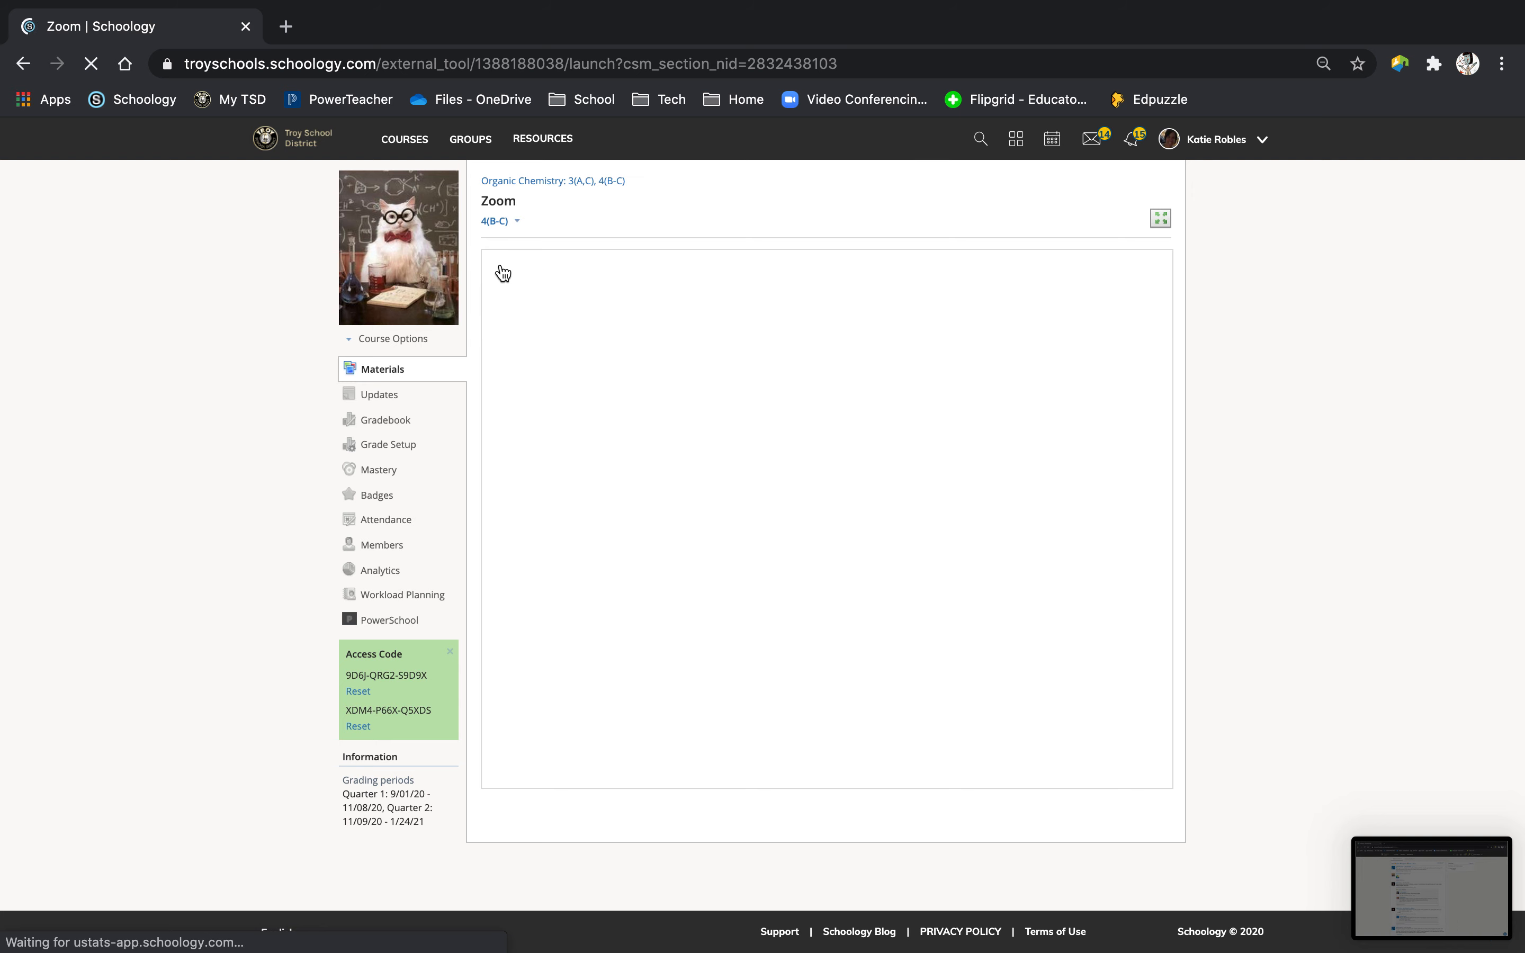
{"action": "left_click", "coordinate": [763, 529]}
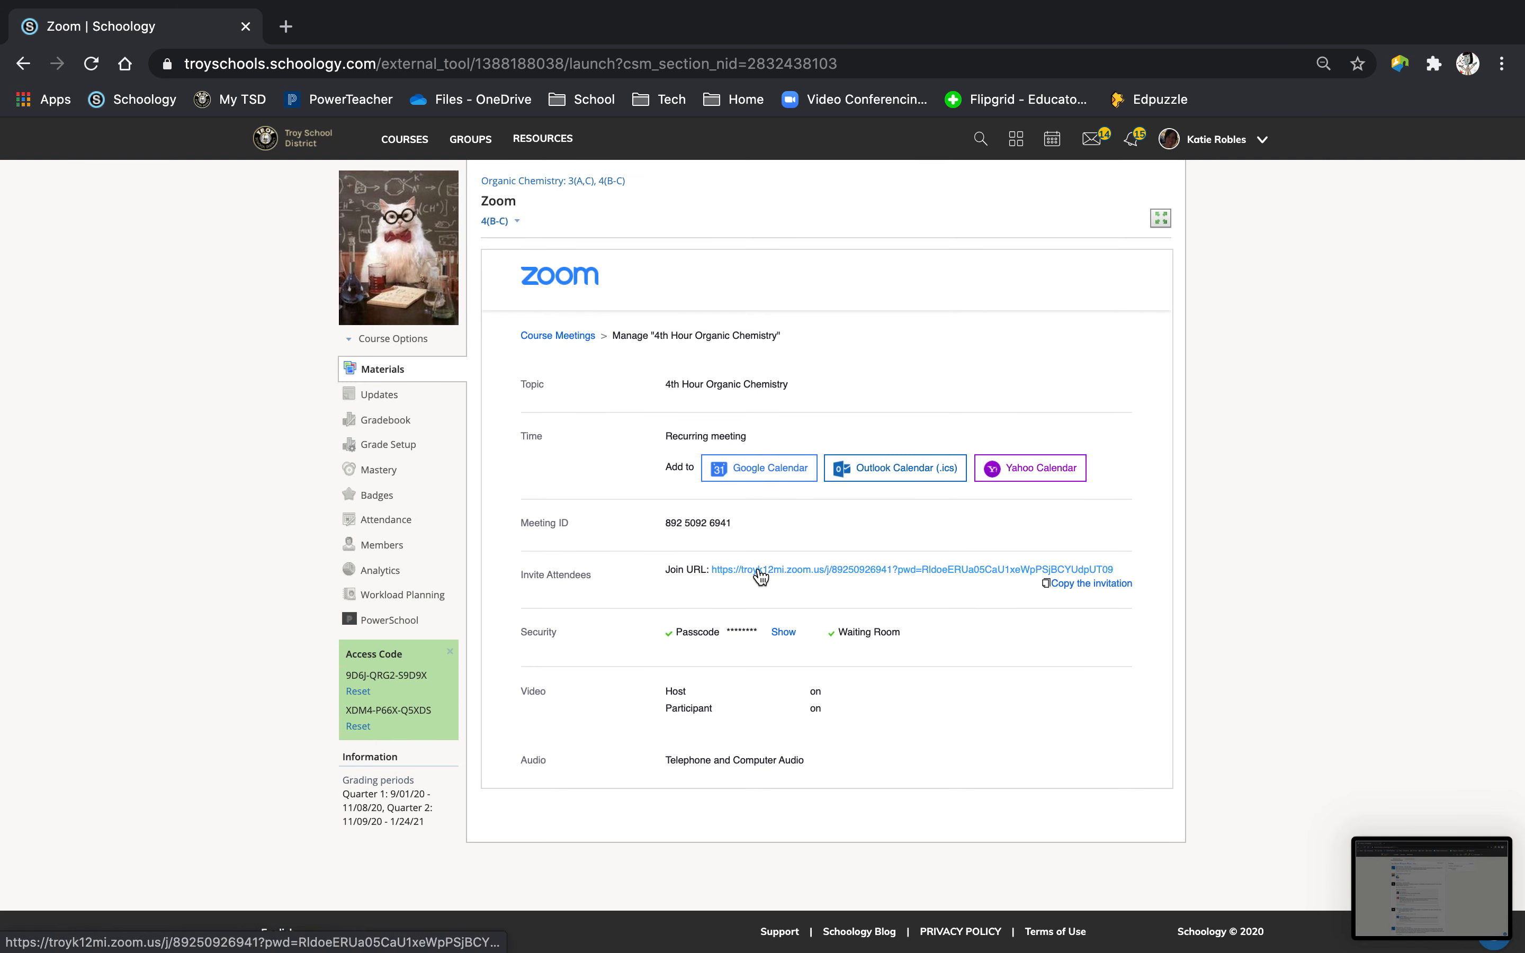
{"action": "right_click", "coordinate": [761, 570]}
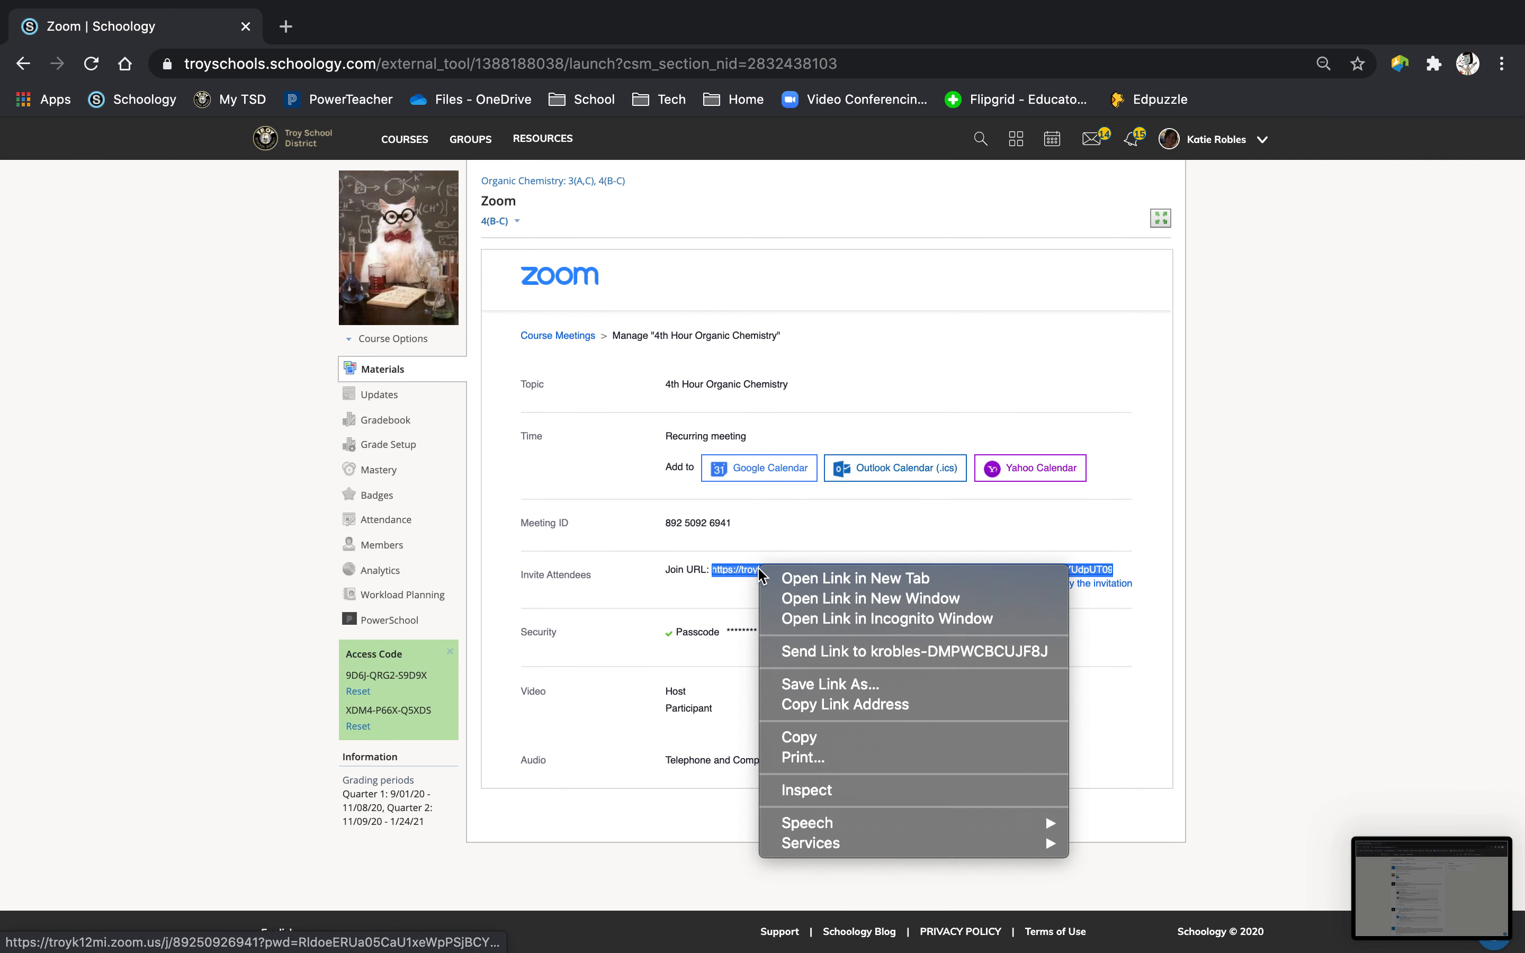
{"action": "left_click", "coordinate": [789, 705]}
Start another link in the course materials with the copied 4th Hour Organic Chemistry join address as its URL.
{"action": "left_click", "coordinate": [386, 370]}
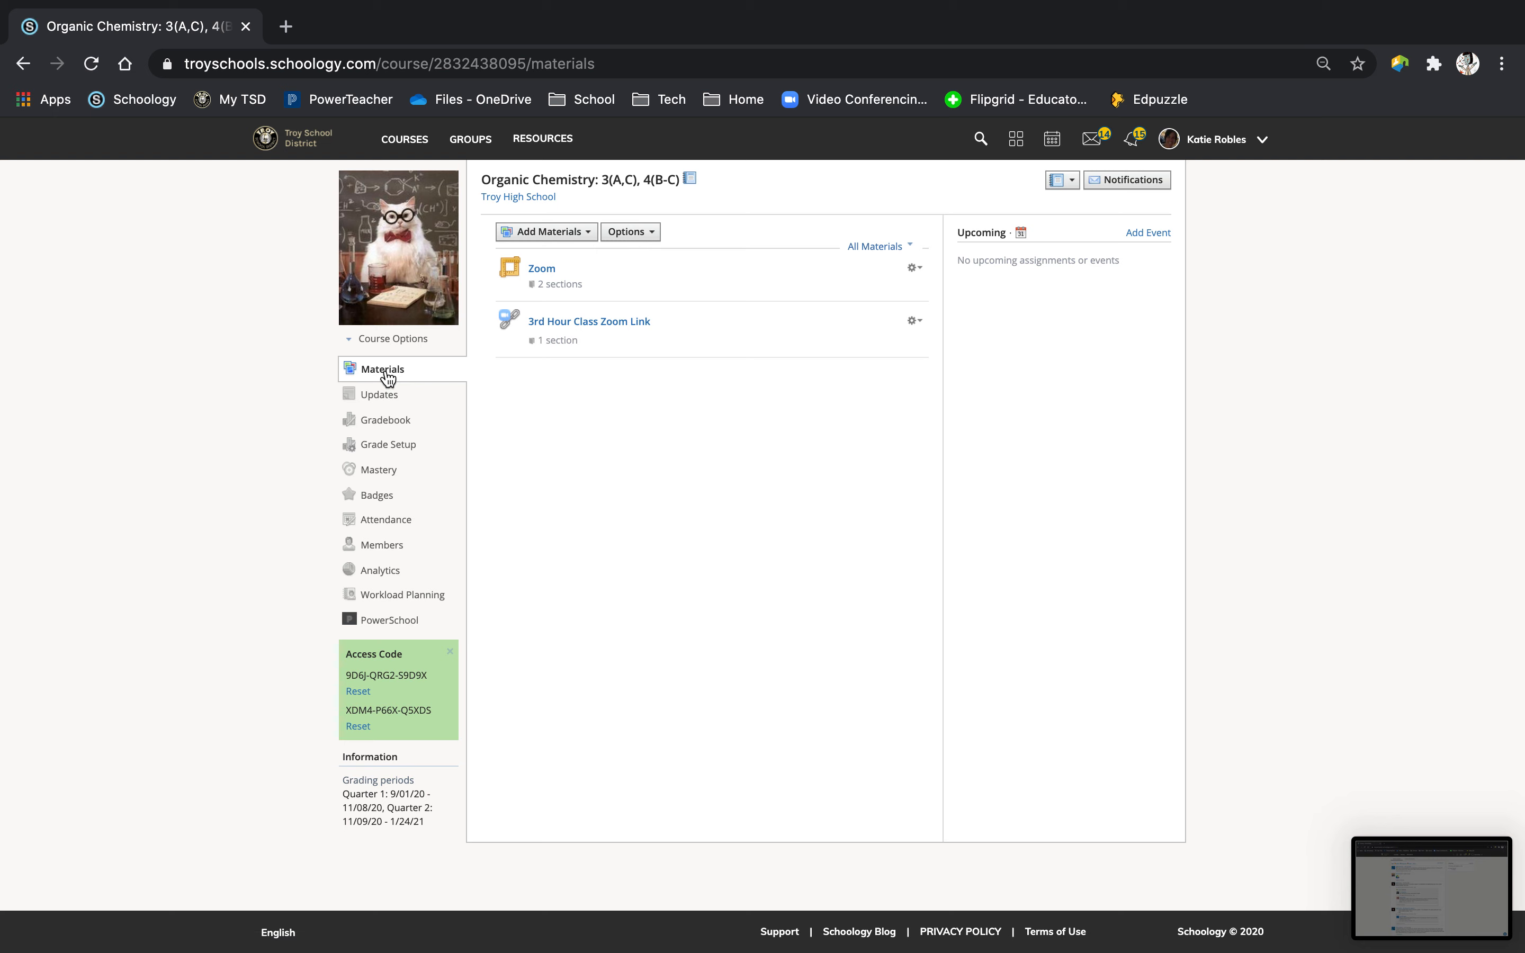
{"action": "left_click", "coordinate": [540, 233]}
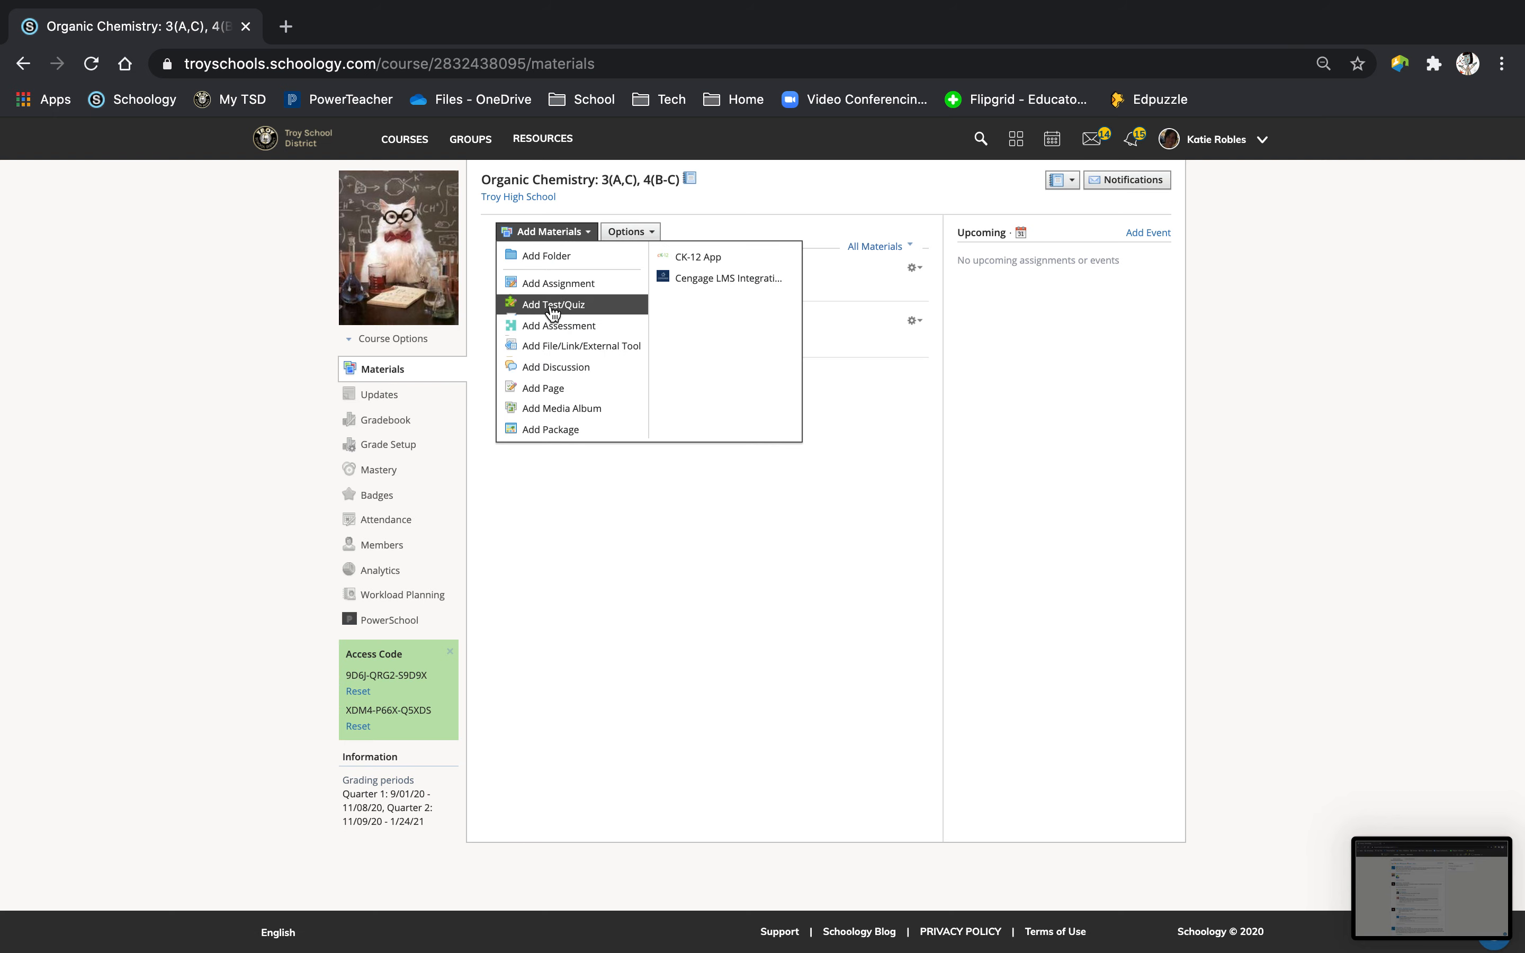
{"action": "left_click", "coordinate": [554, 345]}
{"action": "left_click", "coordinate": [763, 368]}
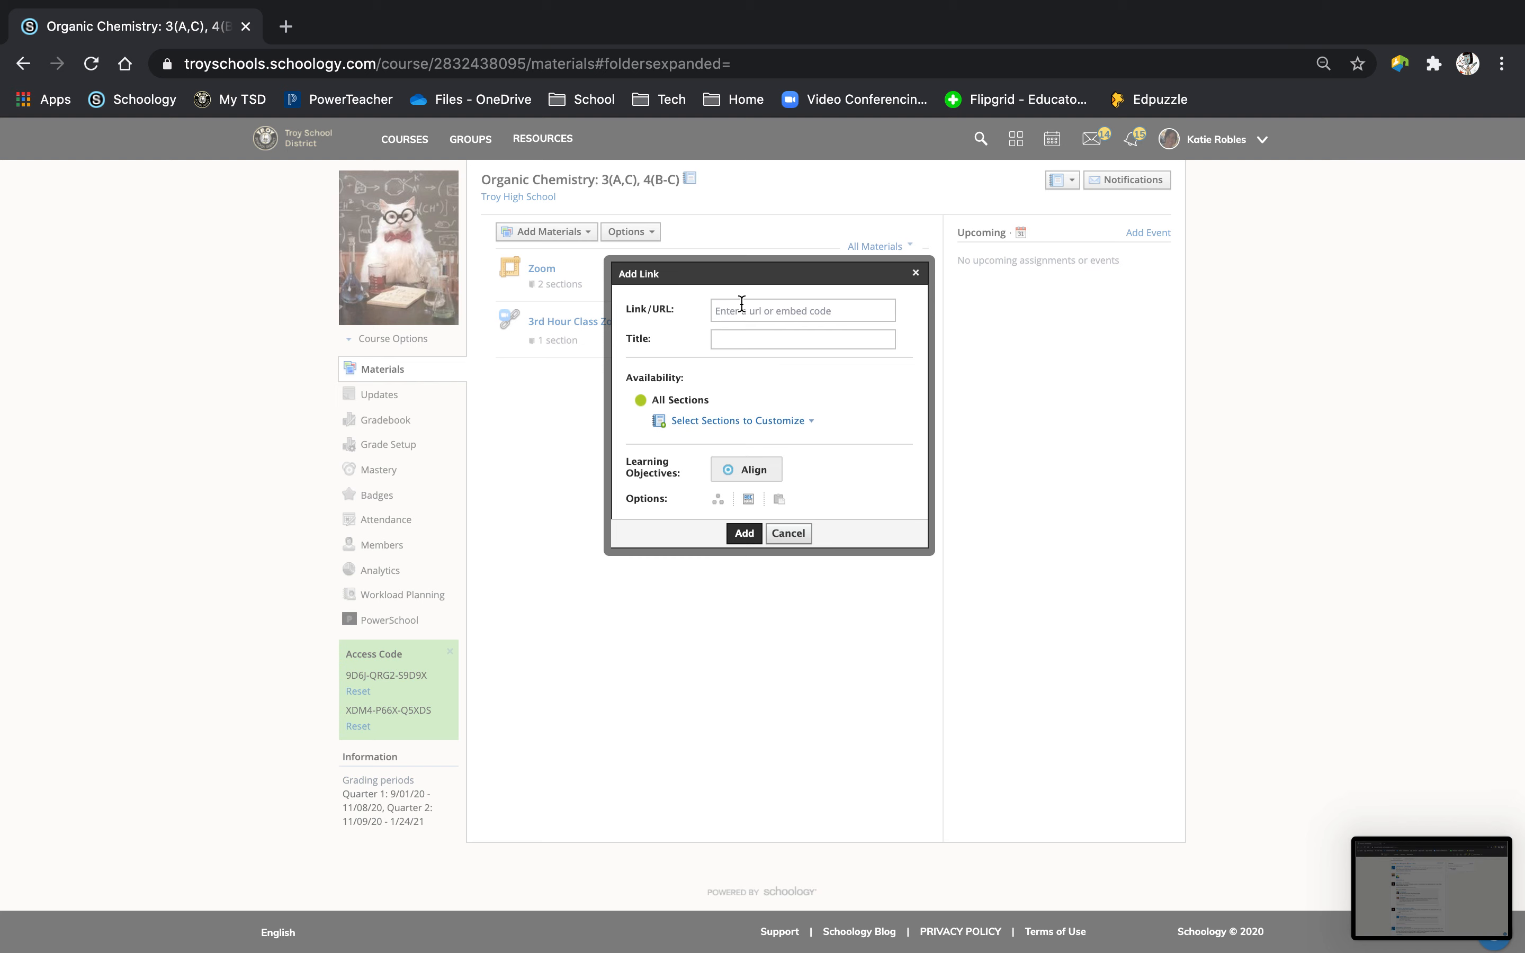
{"action": "right_click", "coordinate": [742, 304]}
{"action": "left_click", "coordinate": [781, 439]}
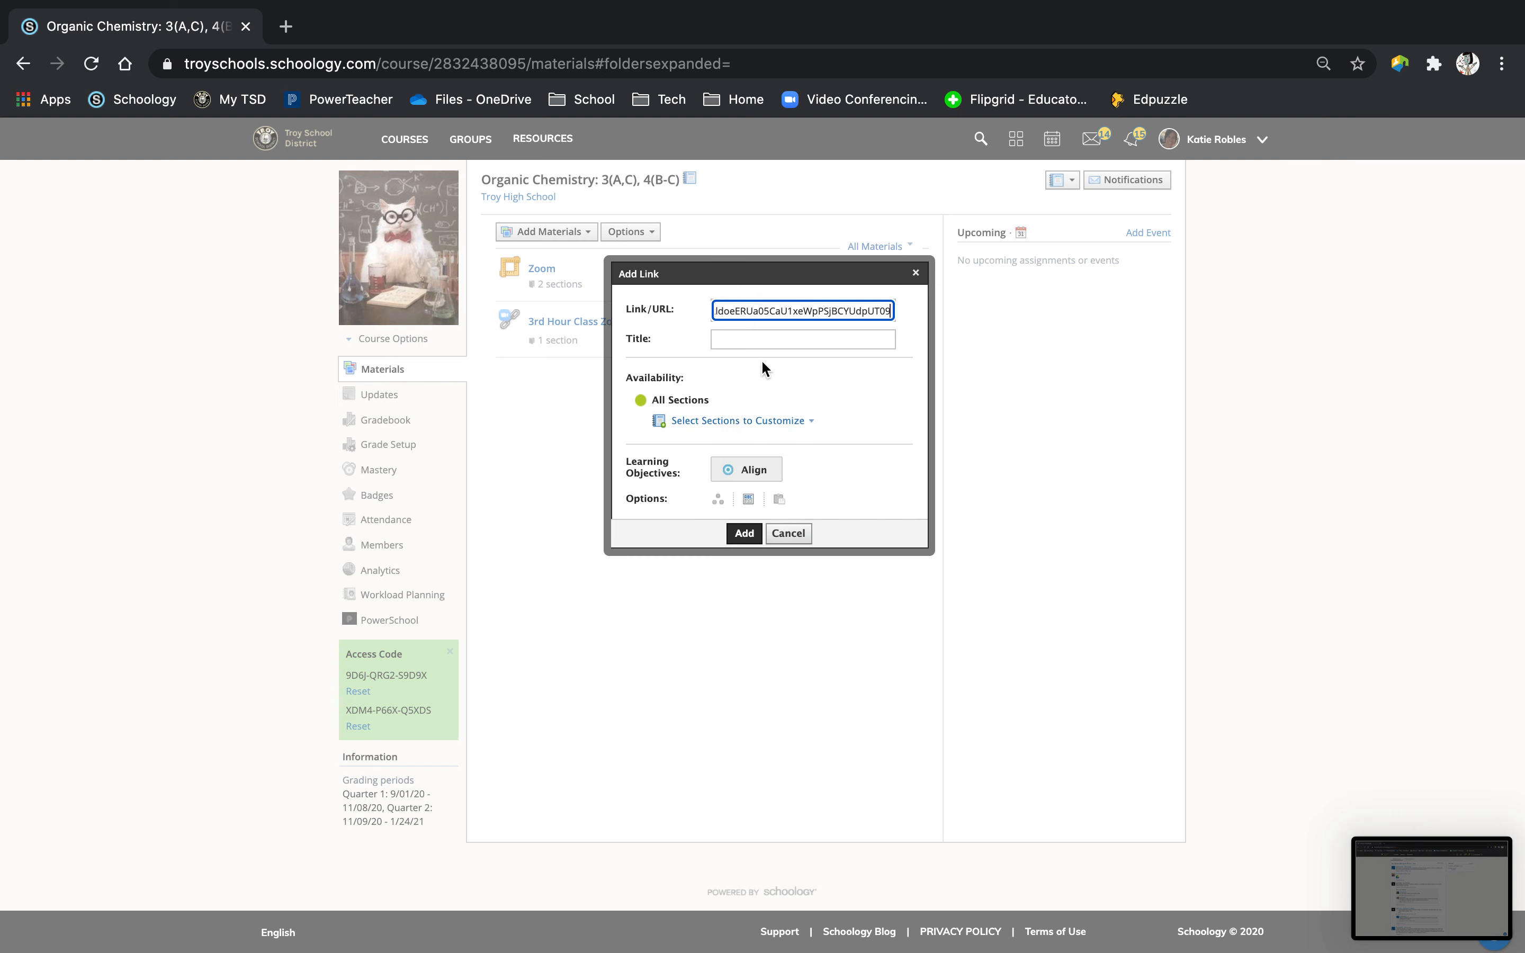
Title the link "4th Hour Class Zoom Link" and add it to the materials published only to section 4(B-C).
{"action": "left_click", "coordinate": [761, 341]}
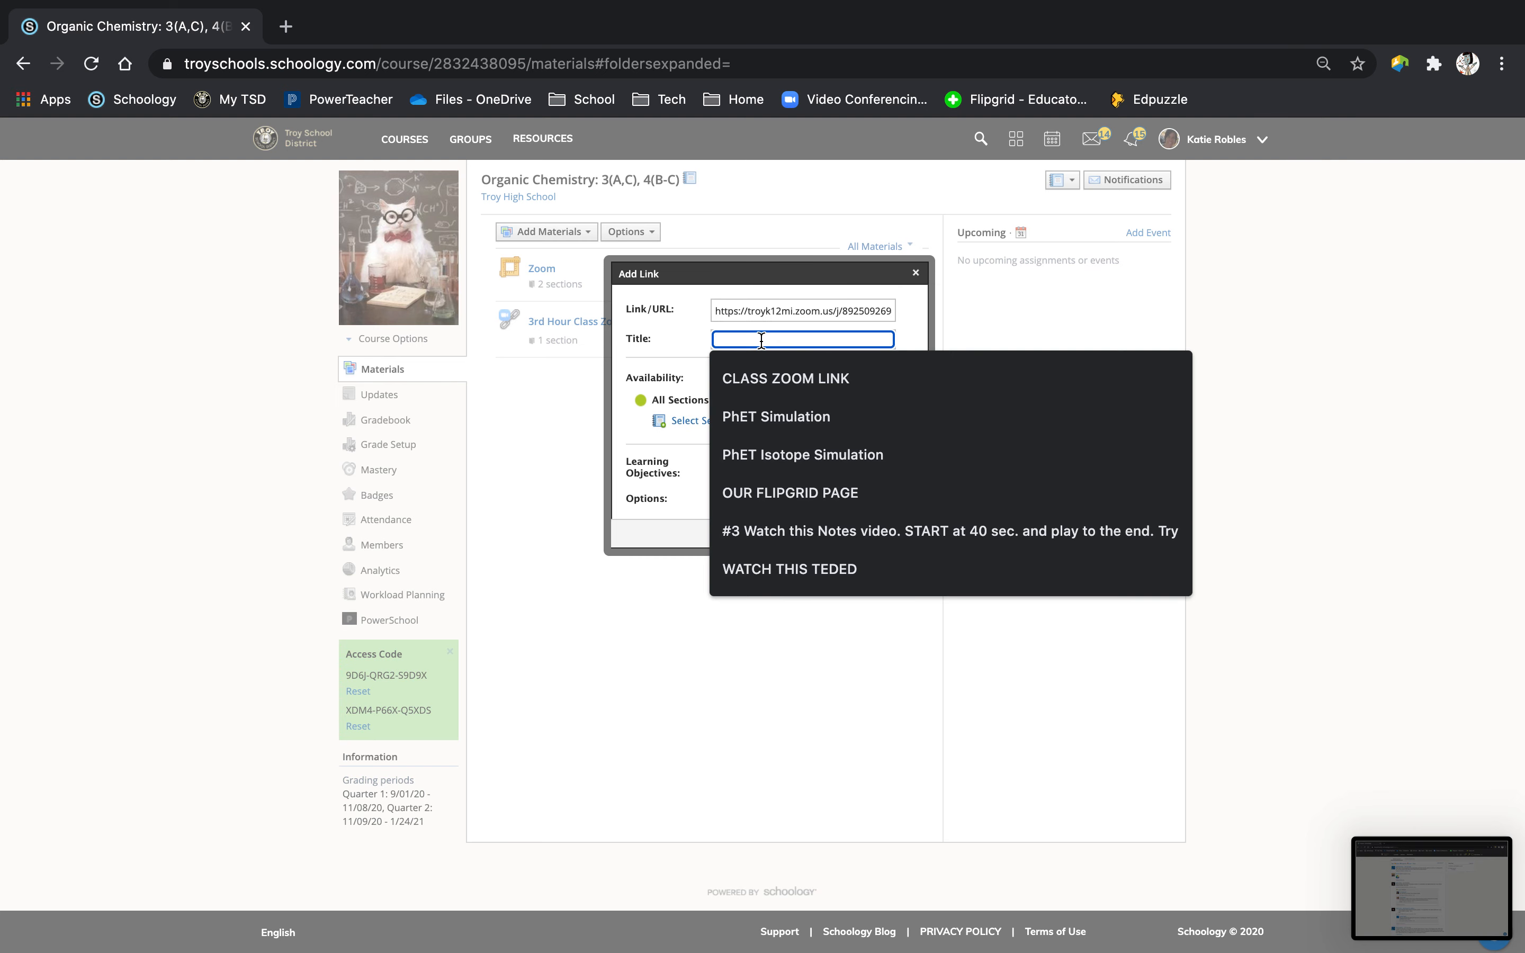
{"action": "type", "text": "4th Hour Class Zoom Link"}
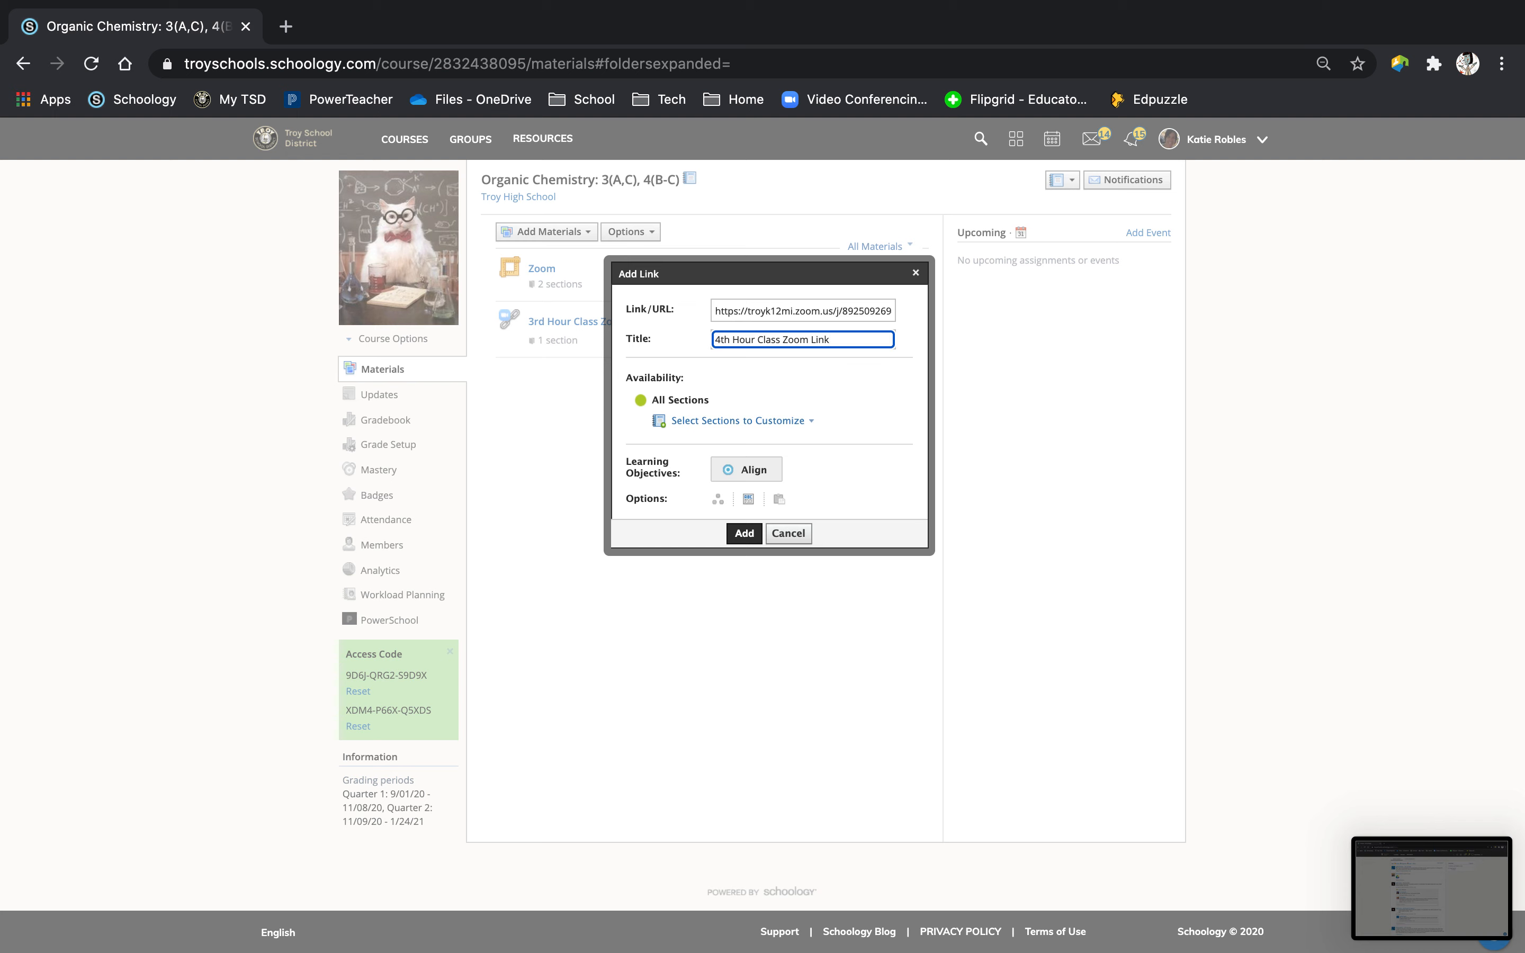
{"action": "left_click", "coordinate": [641, 401]}
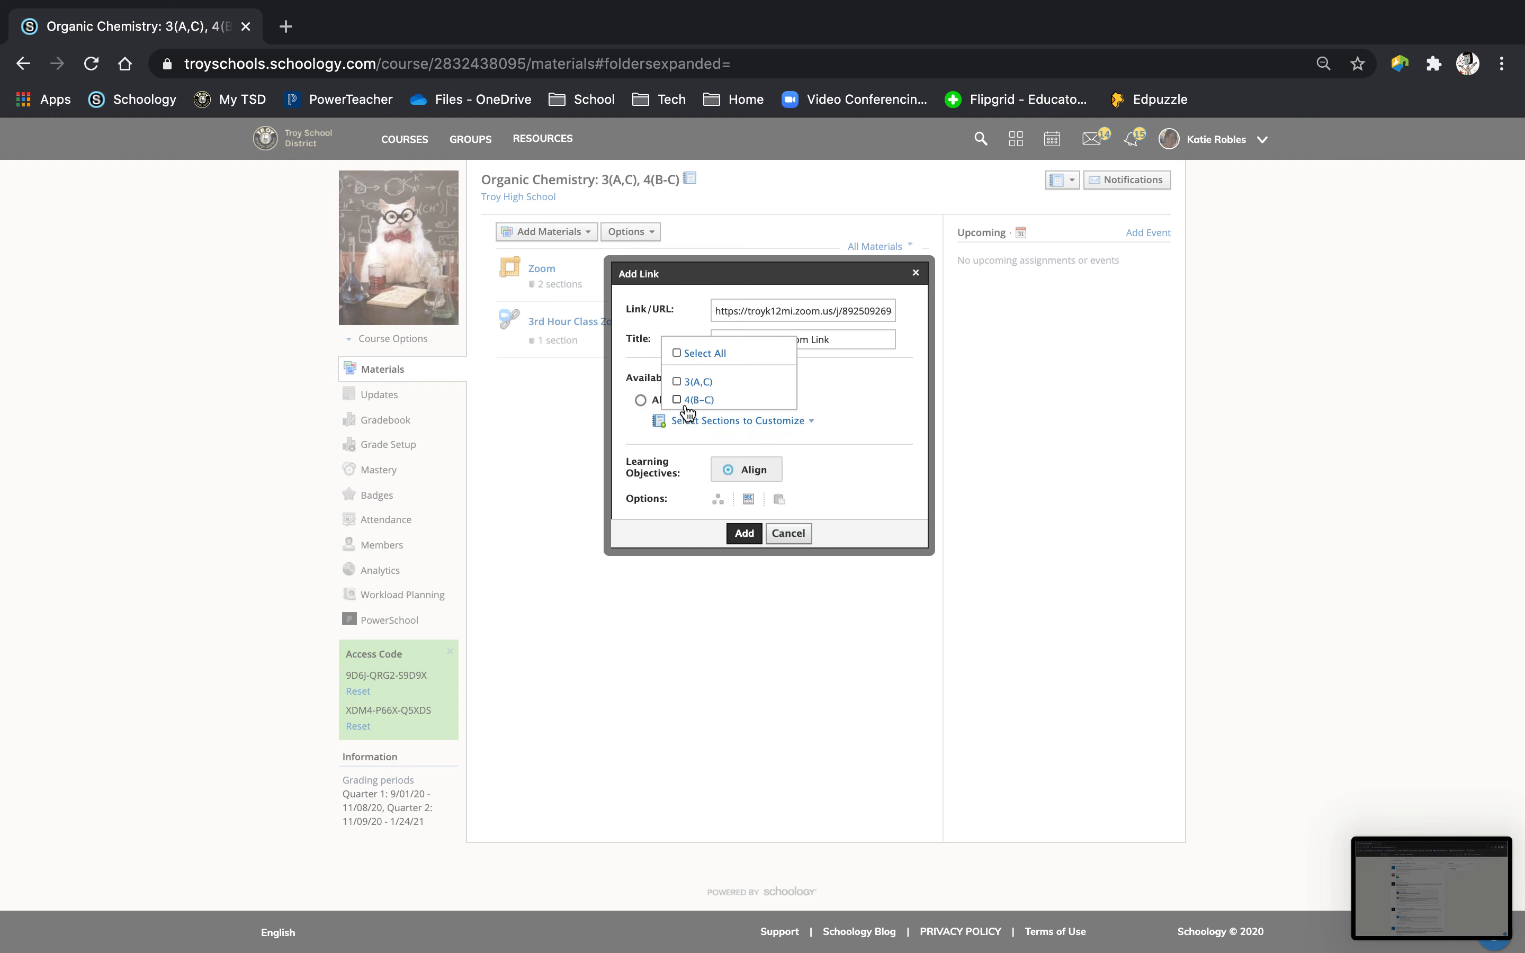
{"action": "left_click", "coordinate": [676, 399]}
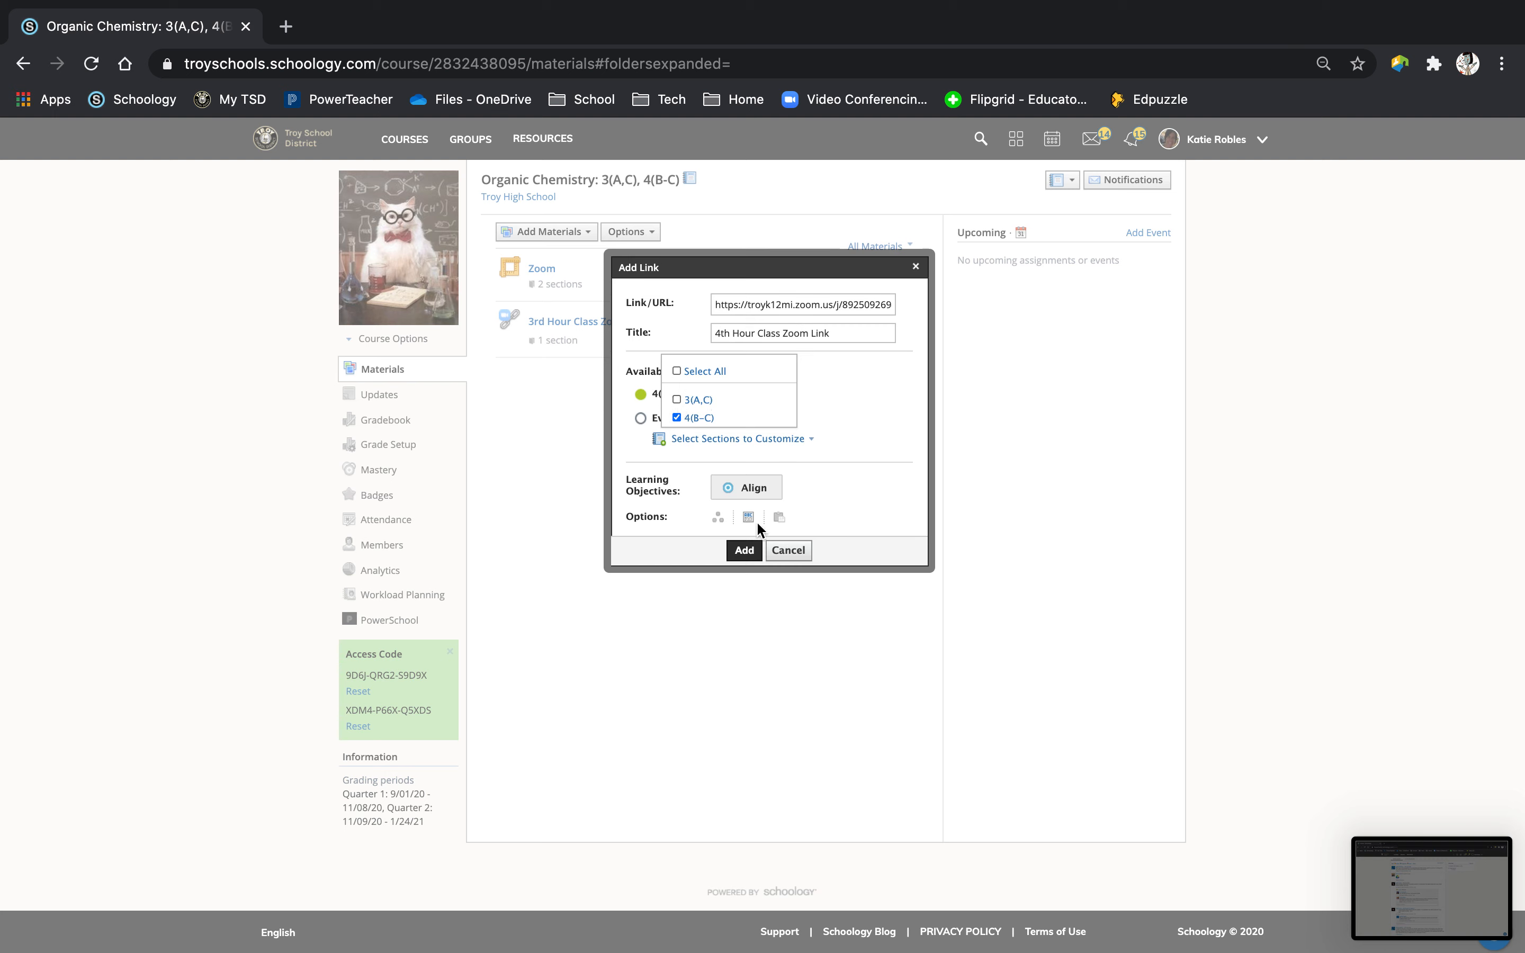
{"action": "left_click", "coordinate": [744, 550]}
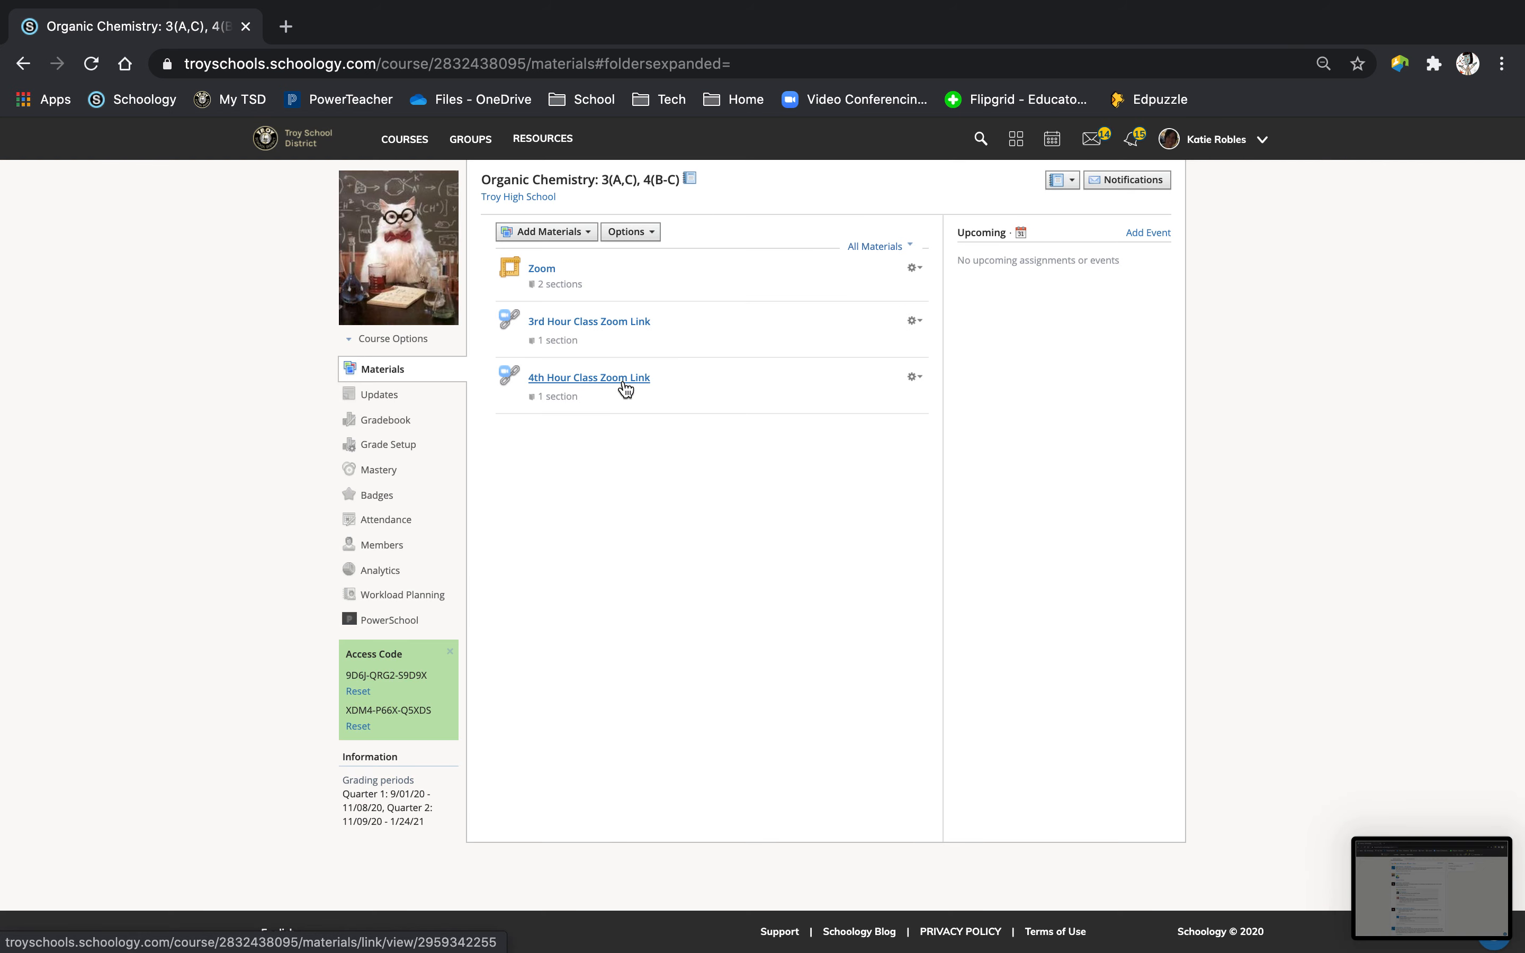
Open the Zoom tool in the course materials and copy the join URL of the STUDENT SUPPORT meeting.
{"action": "left_click", "coordinate": [541, 270]}
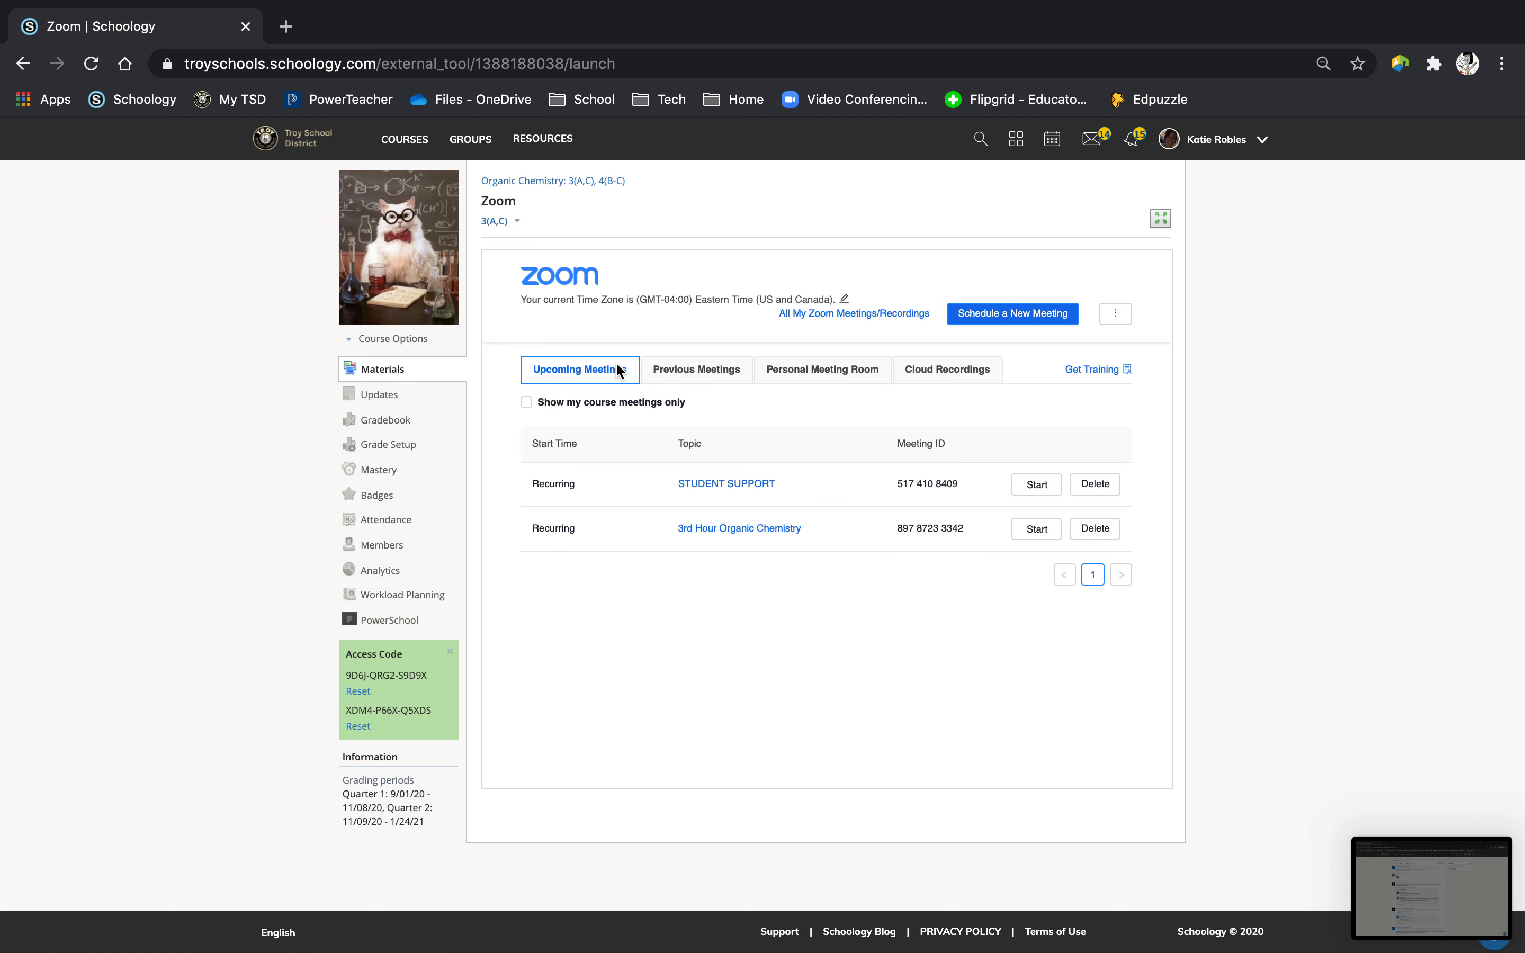
{"action": "left_click", "coordinate": [720, 486]}
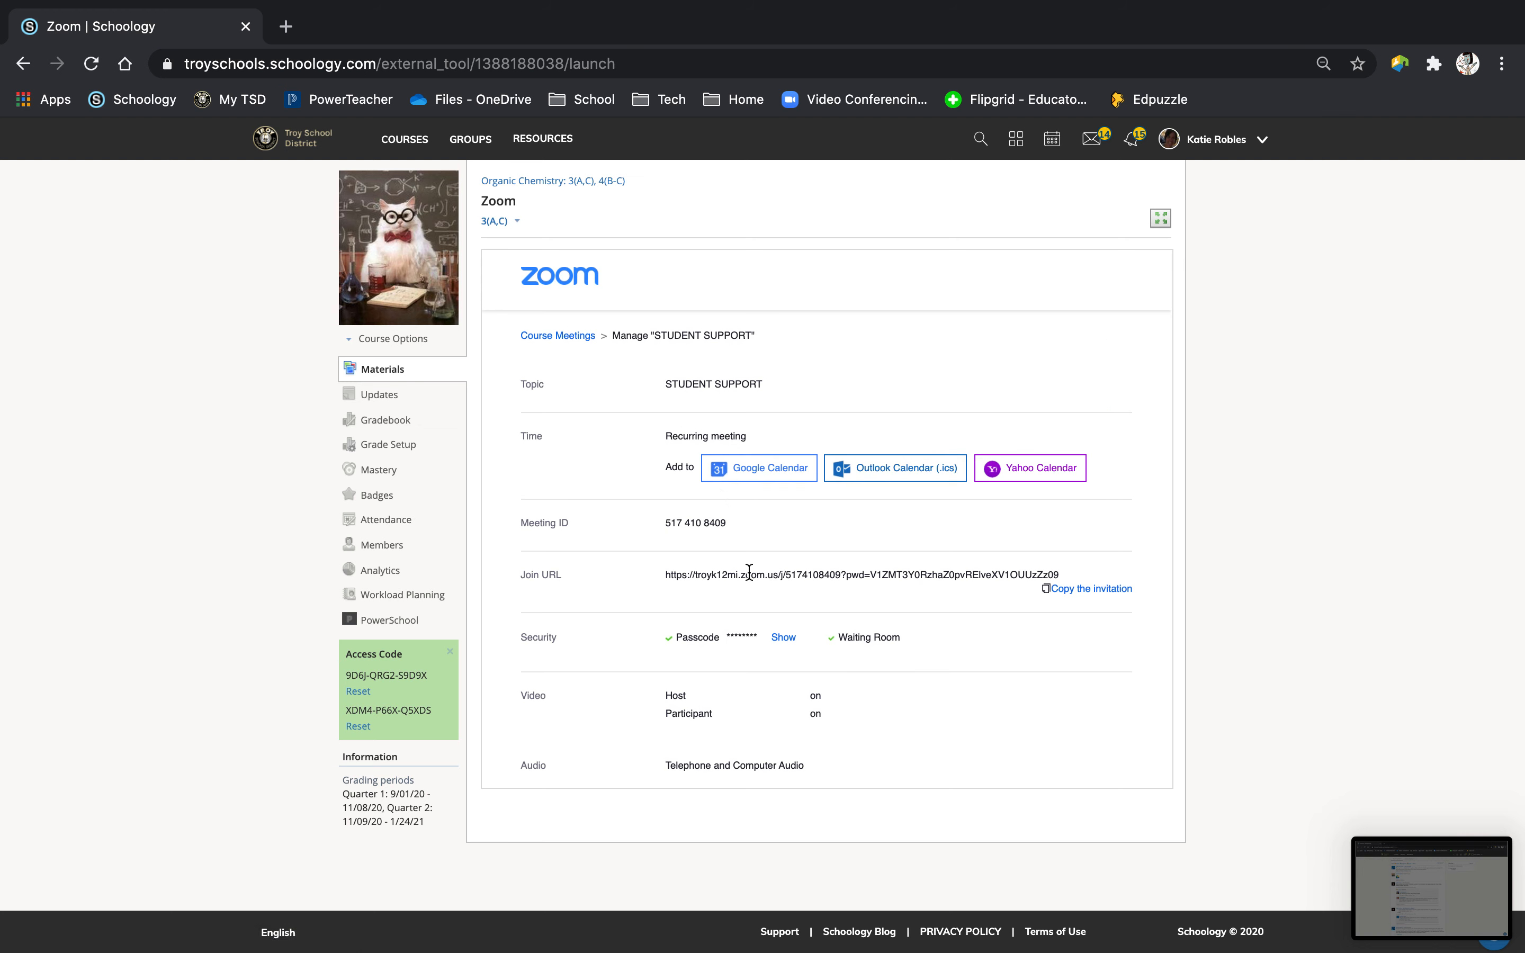
{"action": "right_click", "coordinate": [698, 574]}
{"action": "left_click", "coordinate": [668, 578]}
{"action": "left_click_drag", "start_coordinate": [672, 575], "coordinate": [1058, 570]}
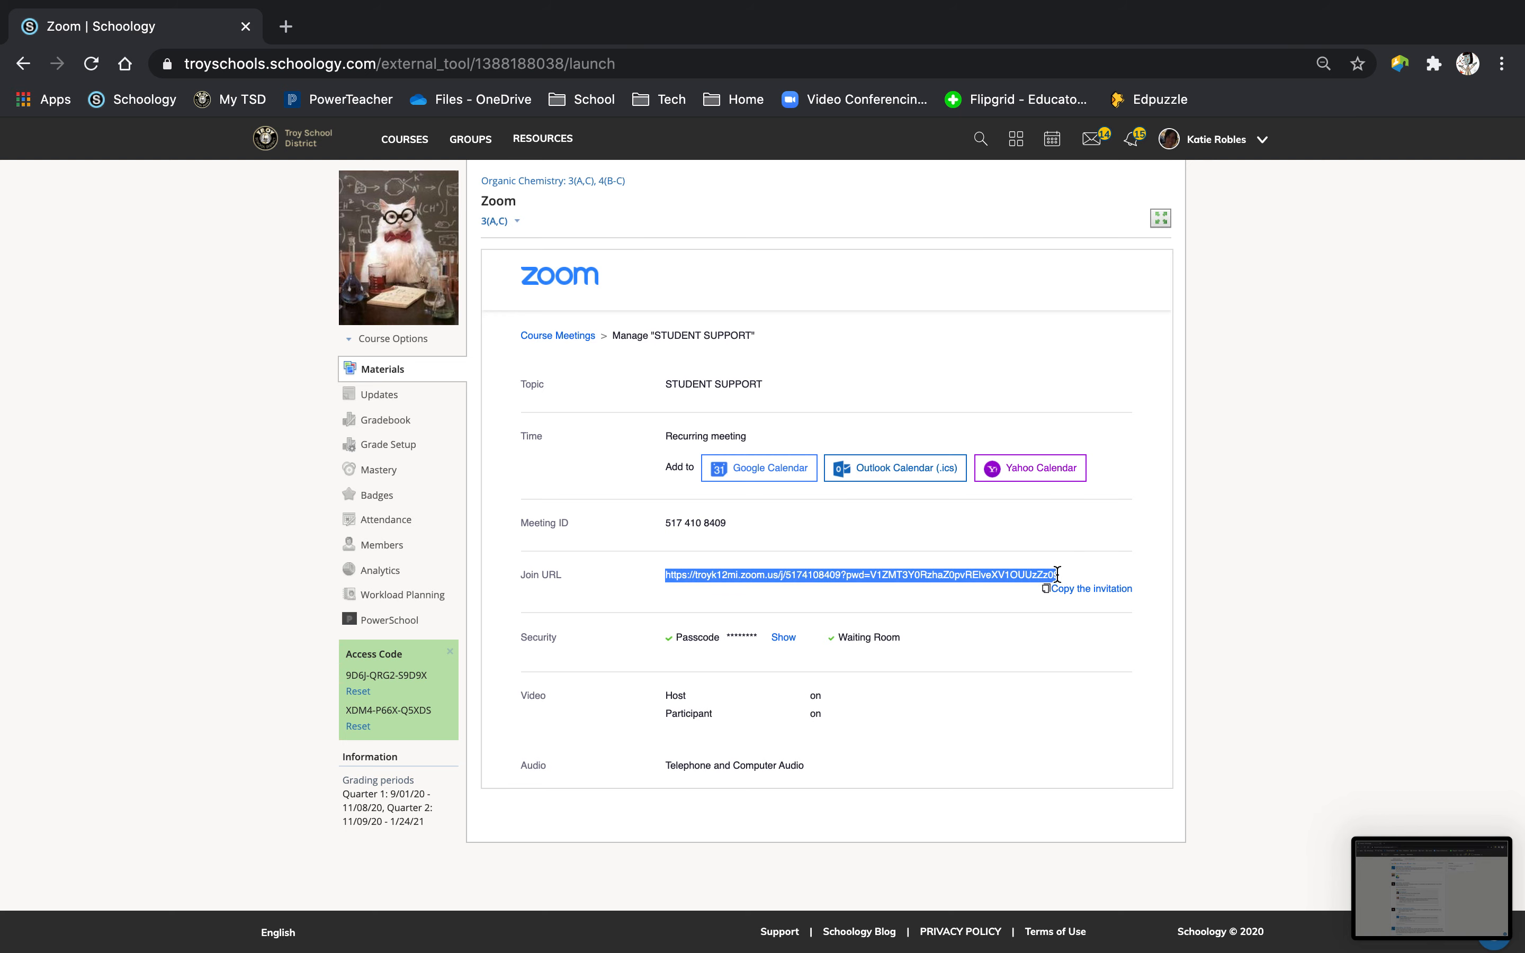
{"action": "right_click", "coordinate": [964, 585]}
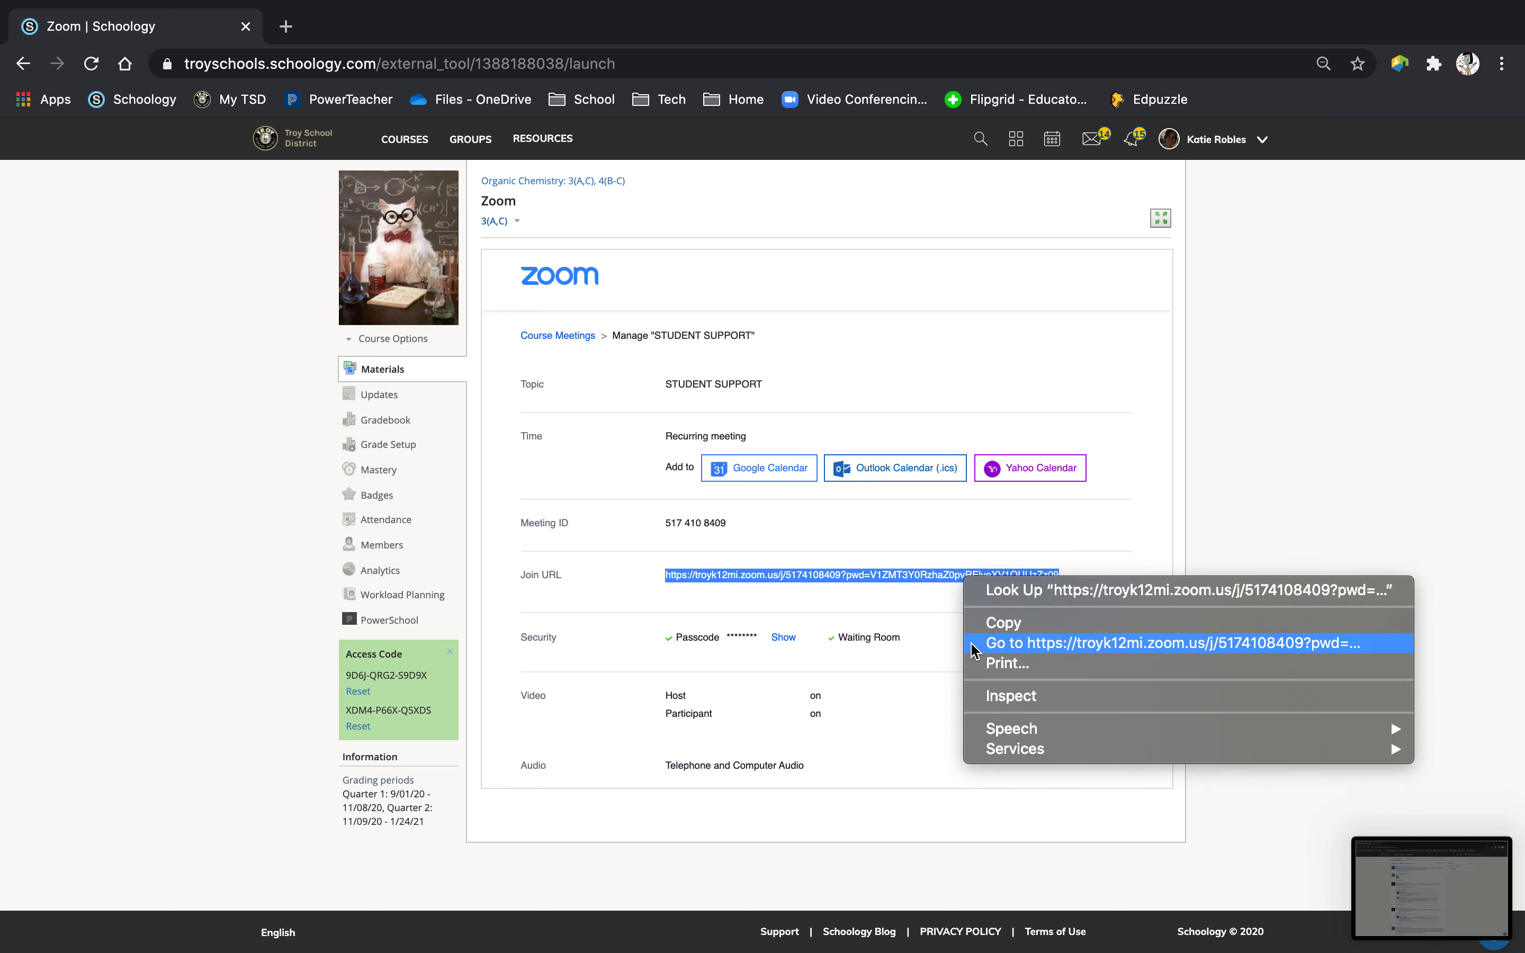
{"action": "left_click", "coordinate": [986, 623]}
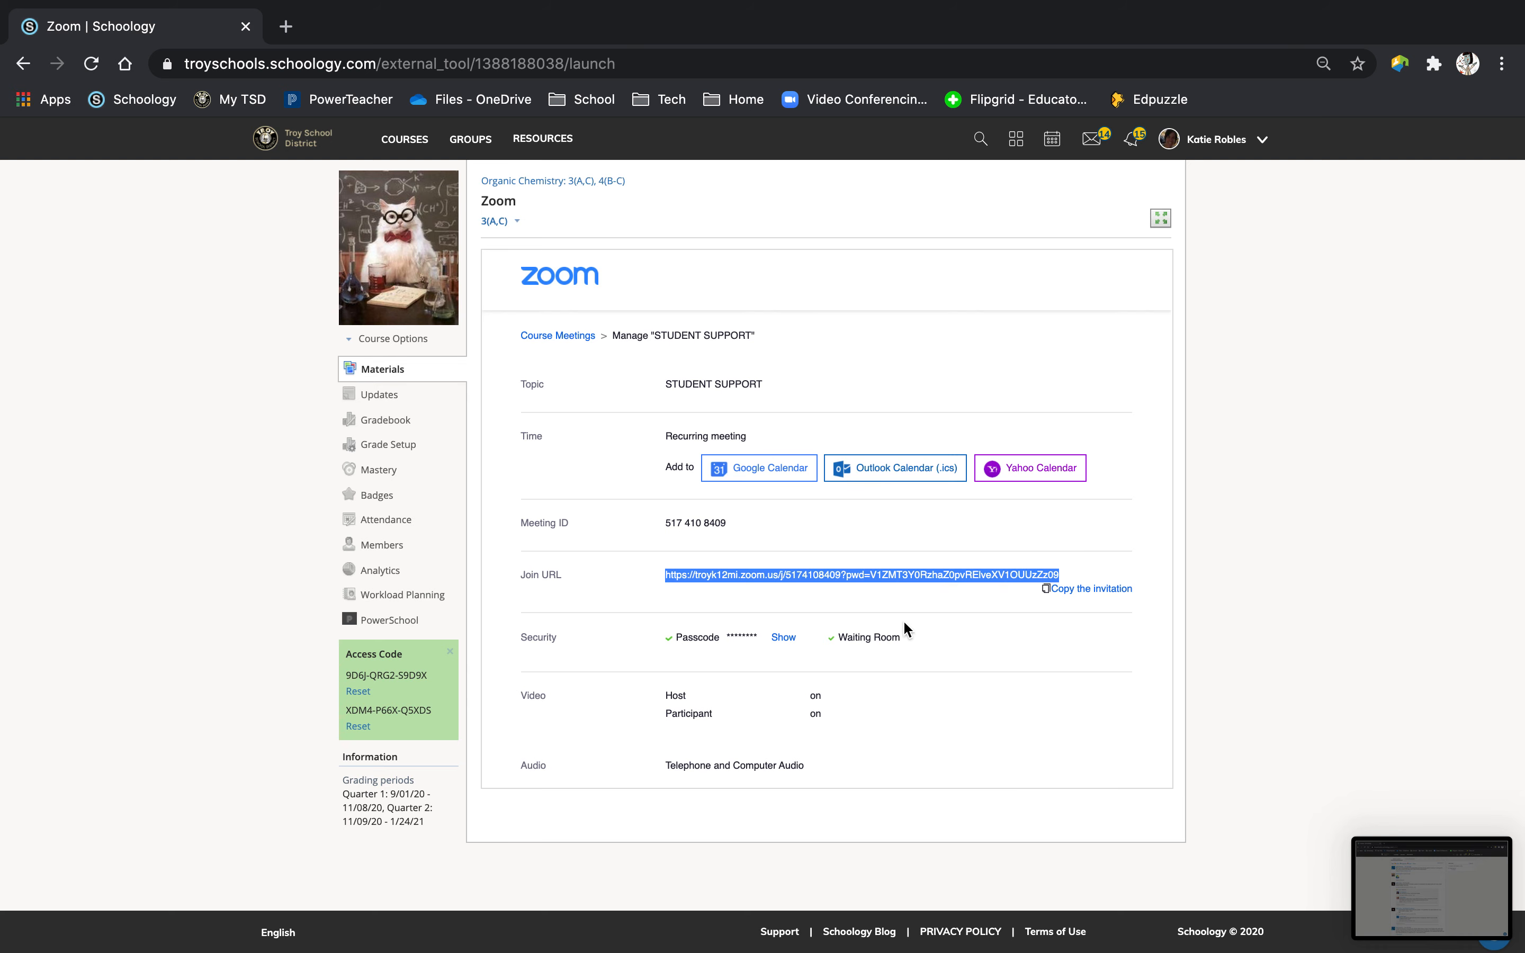
{"action": "left_click", "coordinate": [878, 606]}
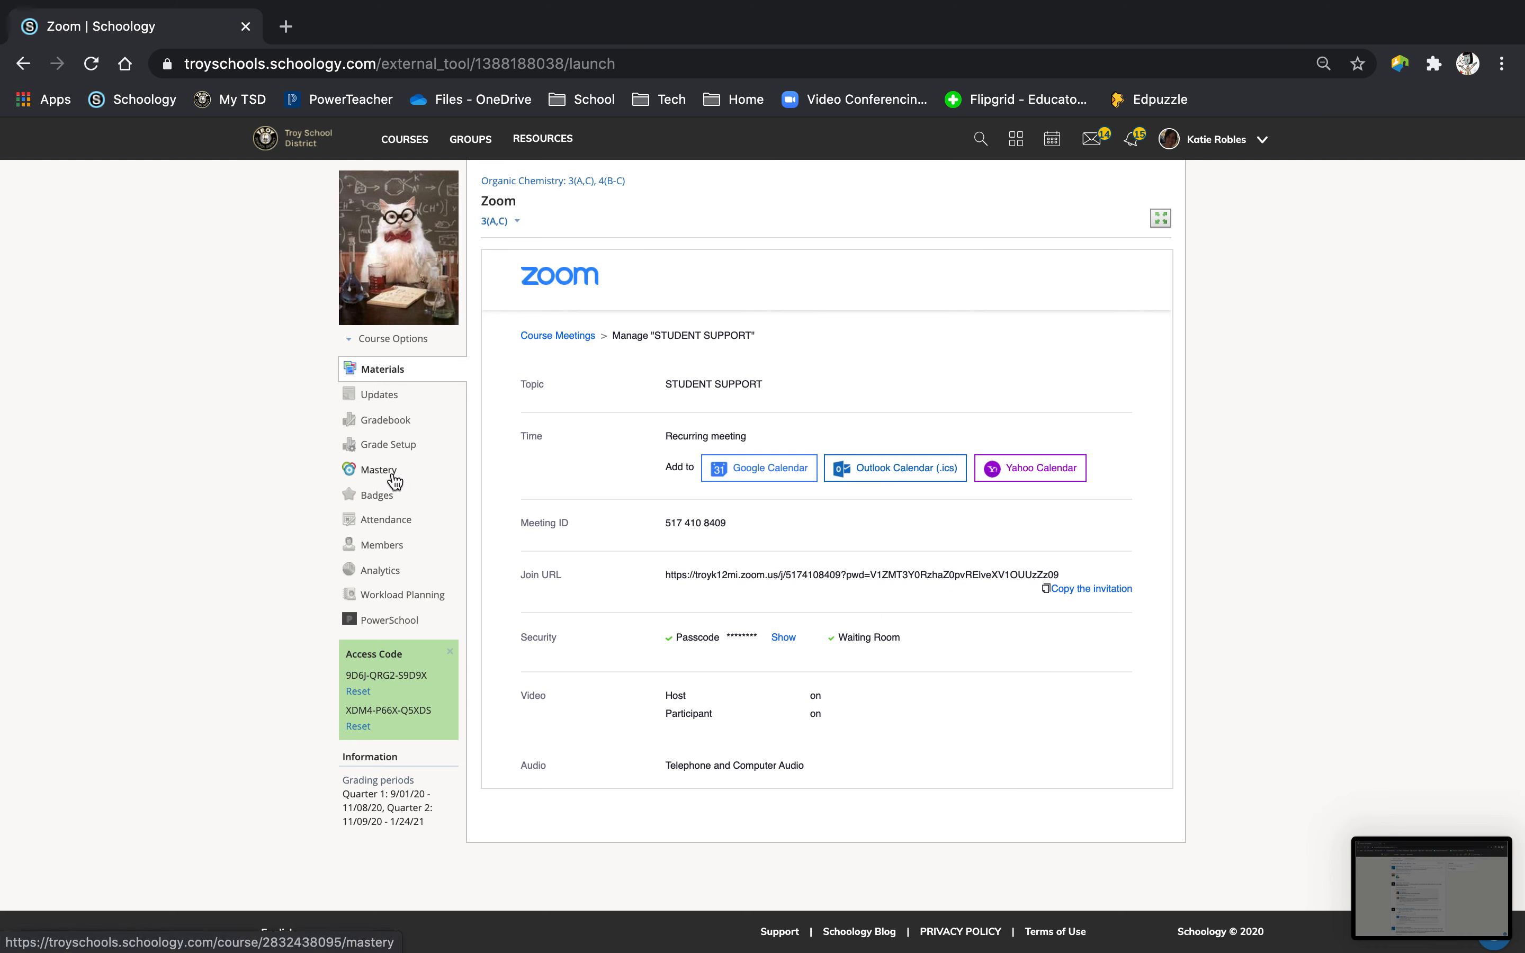
Return to the course materials and start adding another link.
{"action": "left_click", "coordinate": [384, 372]}
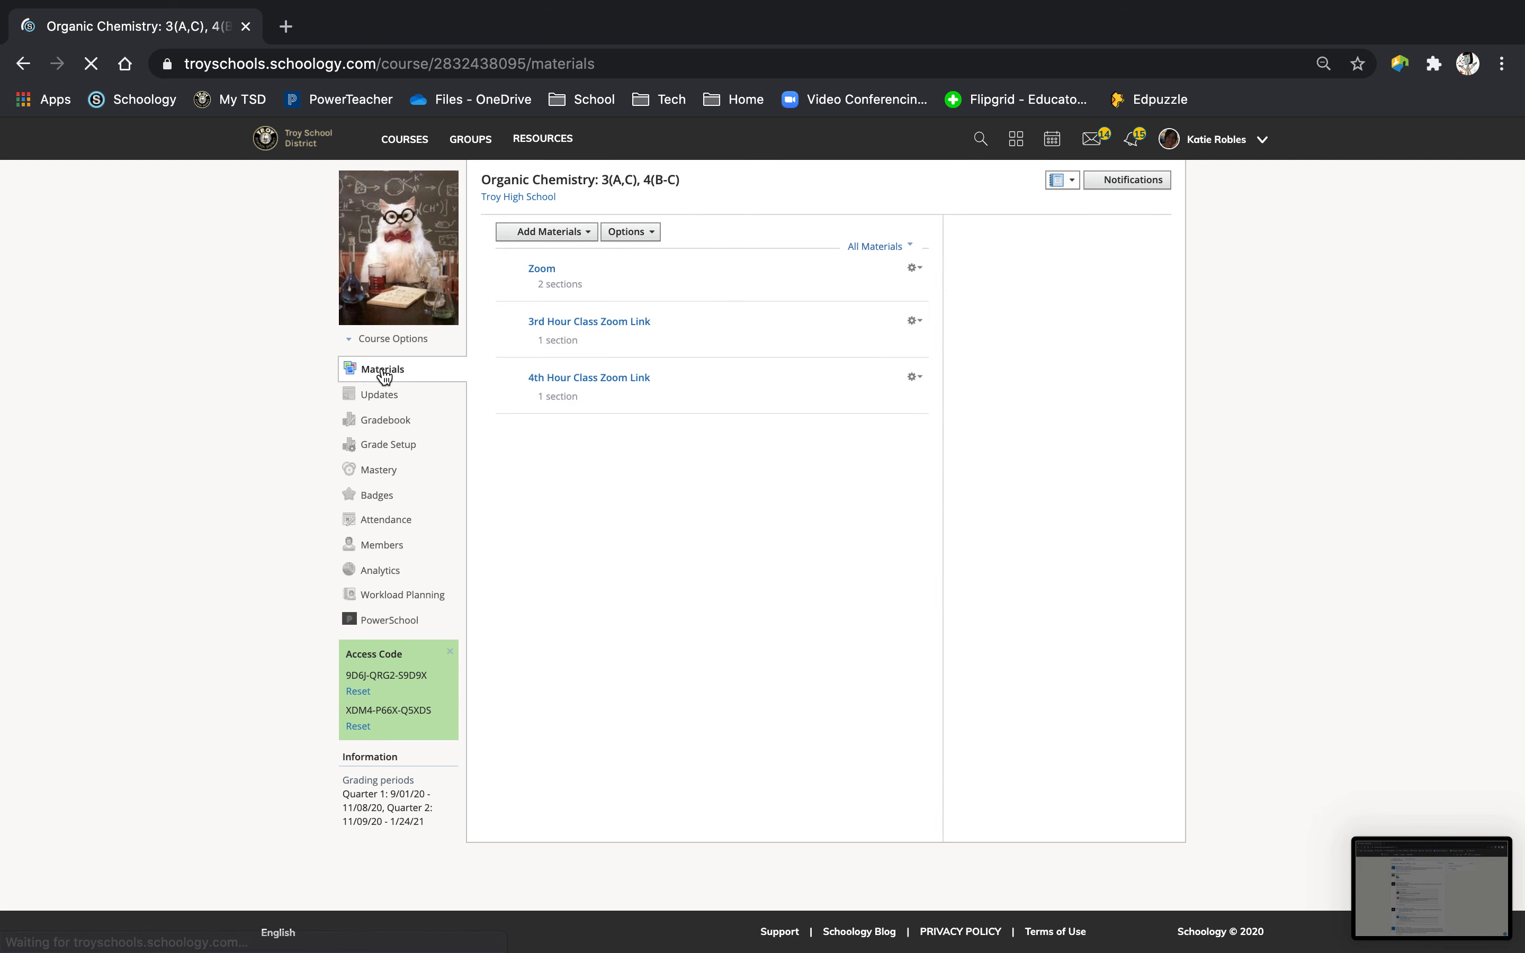
{"action": "left_click", "coordinate": [528, 233]}
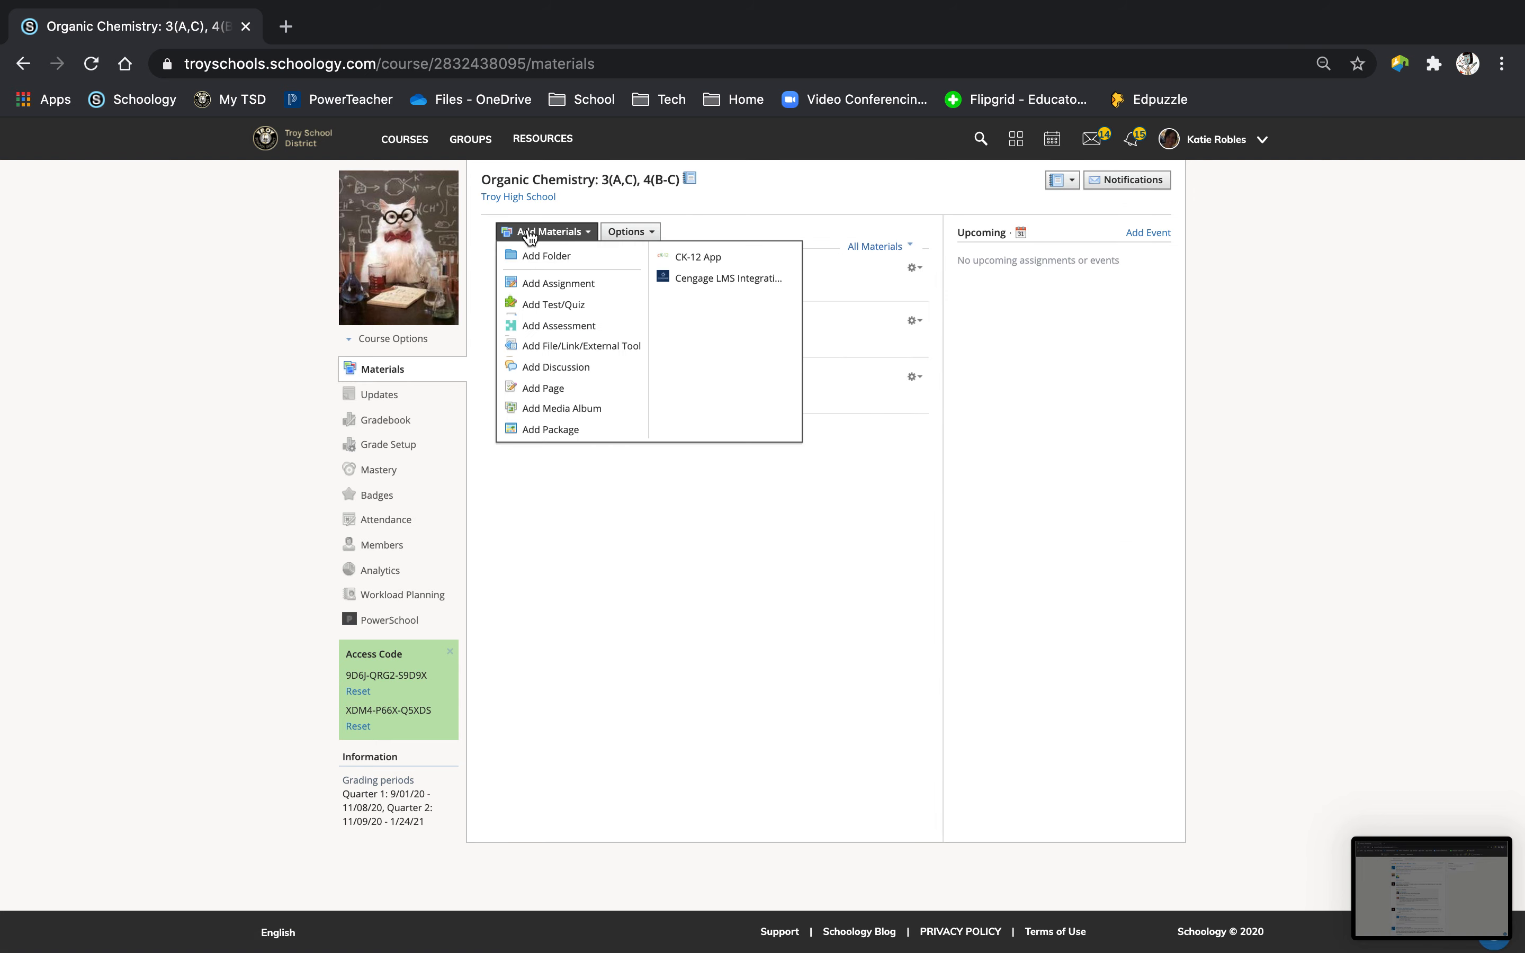
{"action": "left_click", "coordinate": [557, 347]}
{"action": "left_click", "coordinate": [753, 363]}
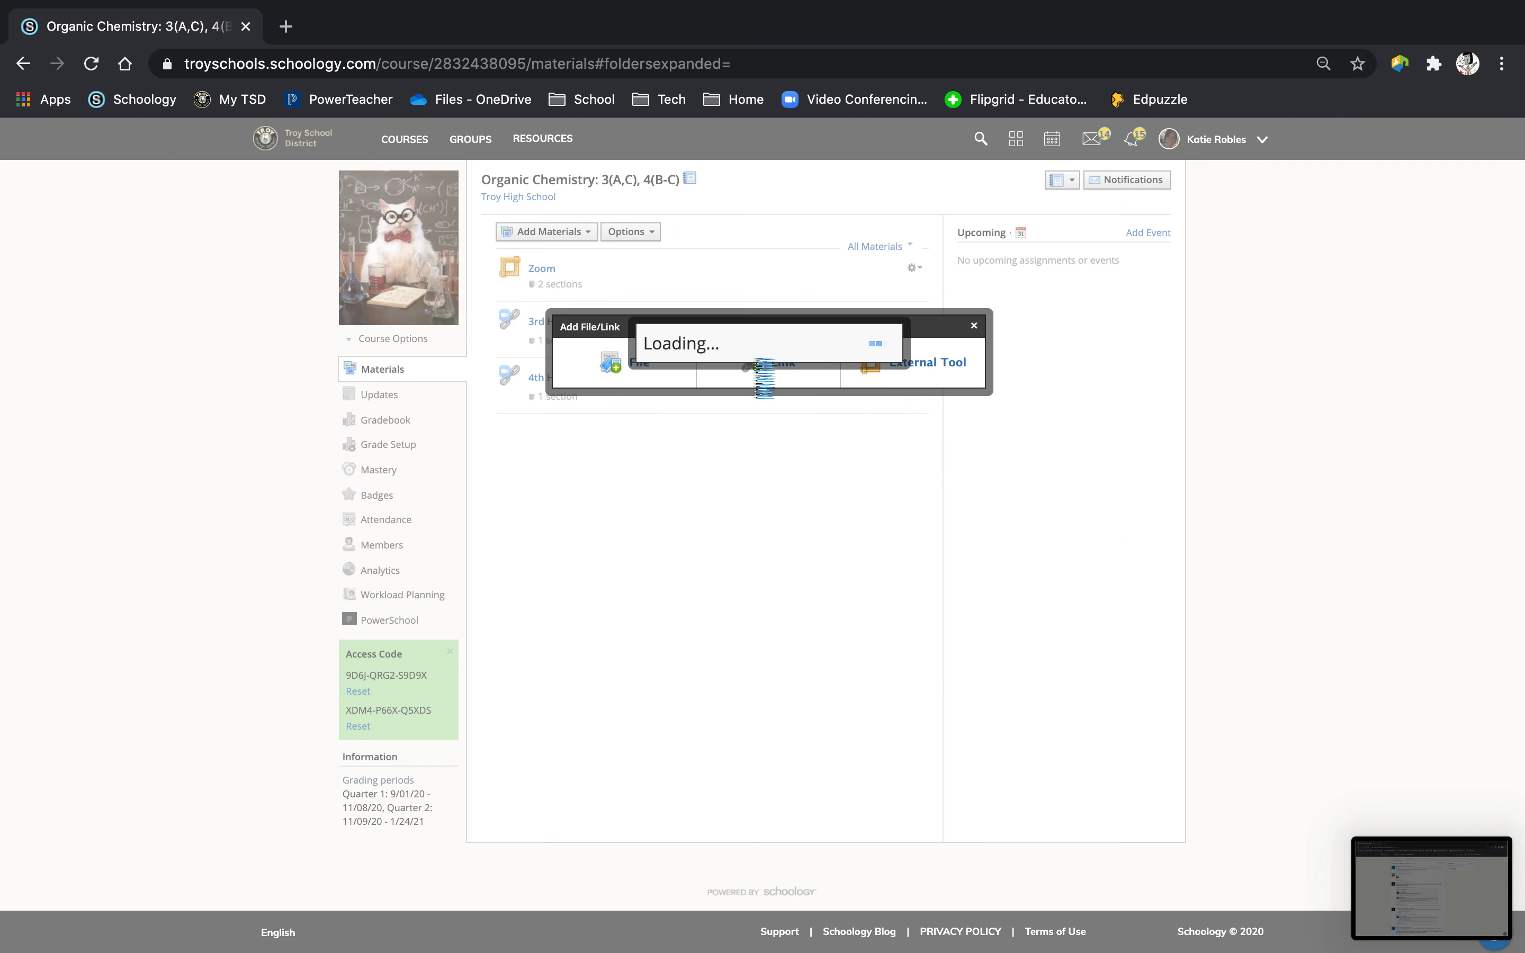
{"action": "left_click", "coordinate": [742, 310]}
{"action": "type", "text": "STUDENT S"}
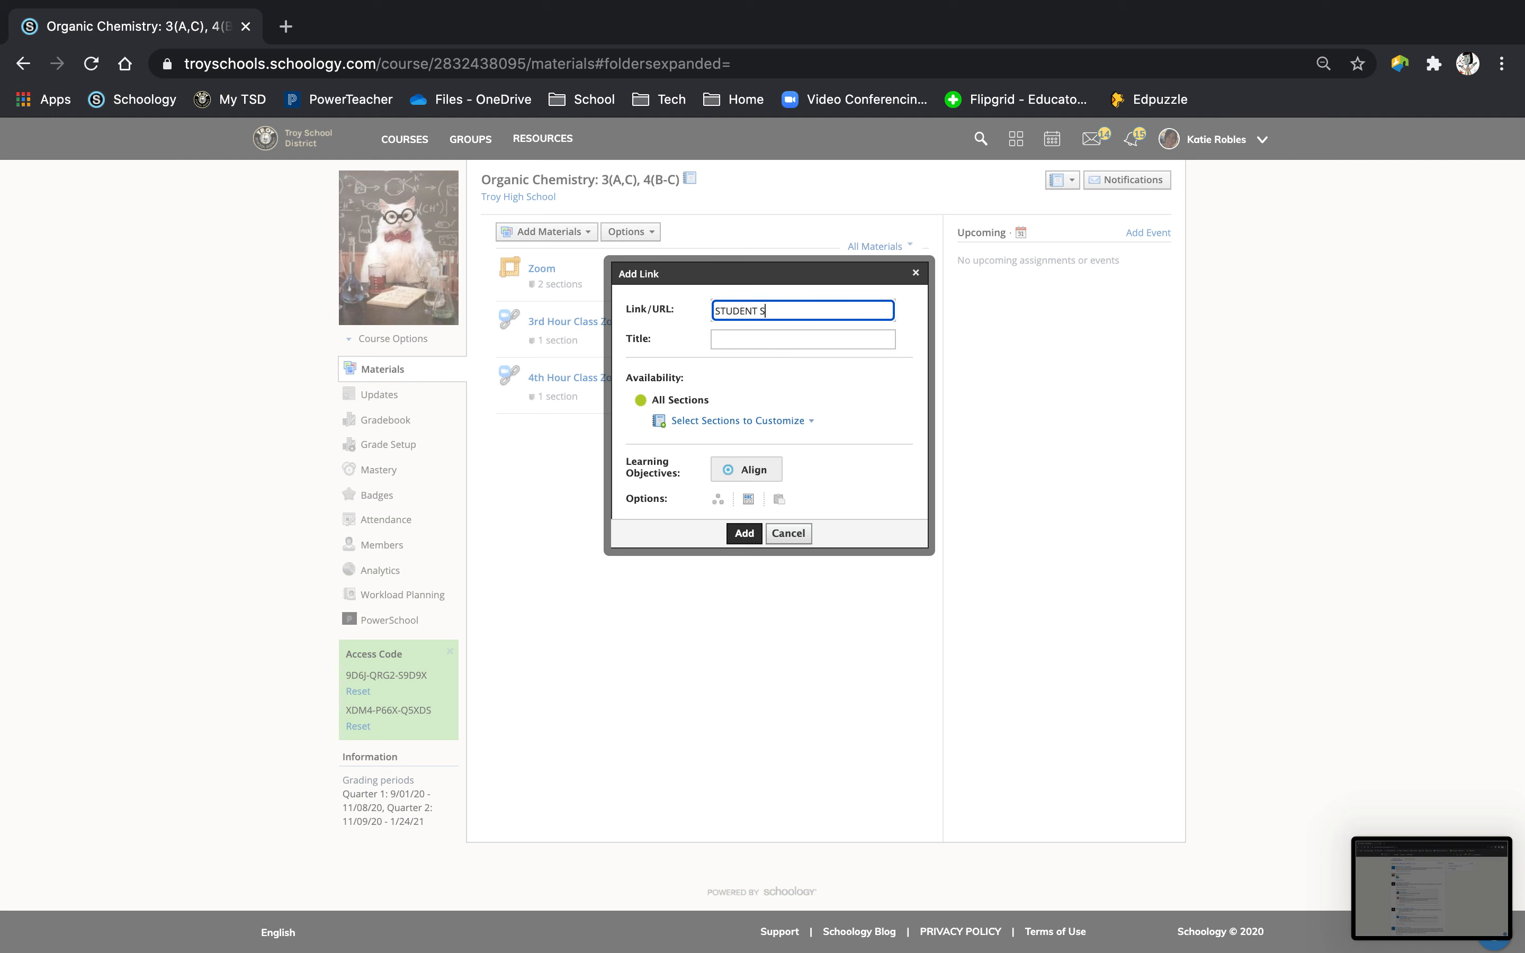
{"action": "type", "text": "UPPORT ZOOM LINK"}
{"action": "left_click_drag", "start_coordinate": [877, 312], "coordinate": [637, 309]}
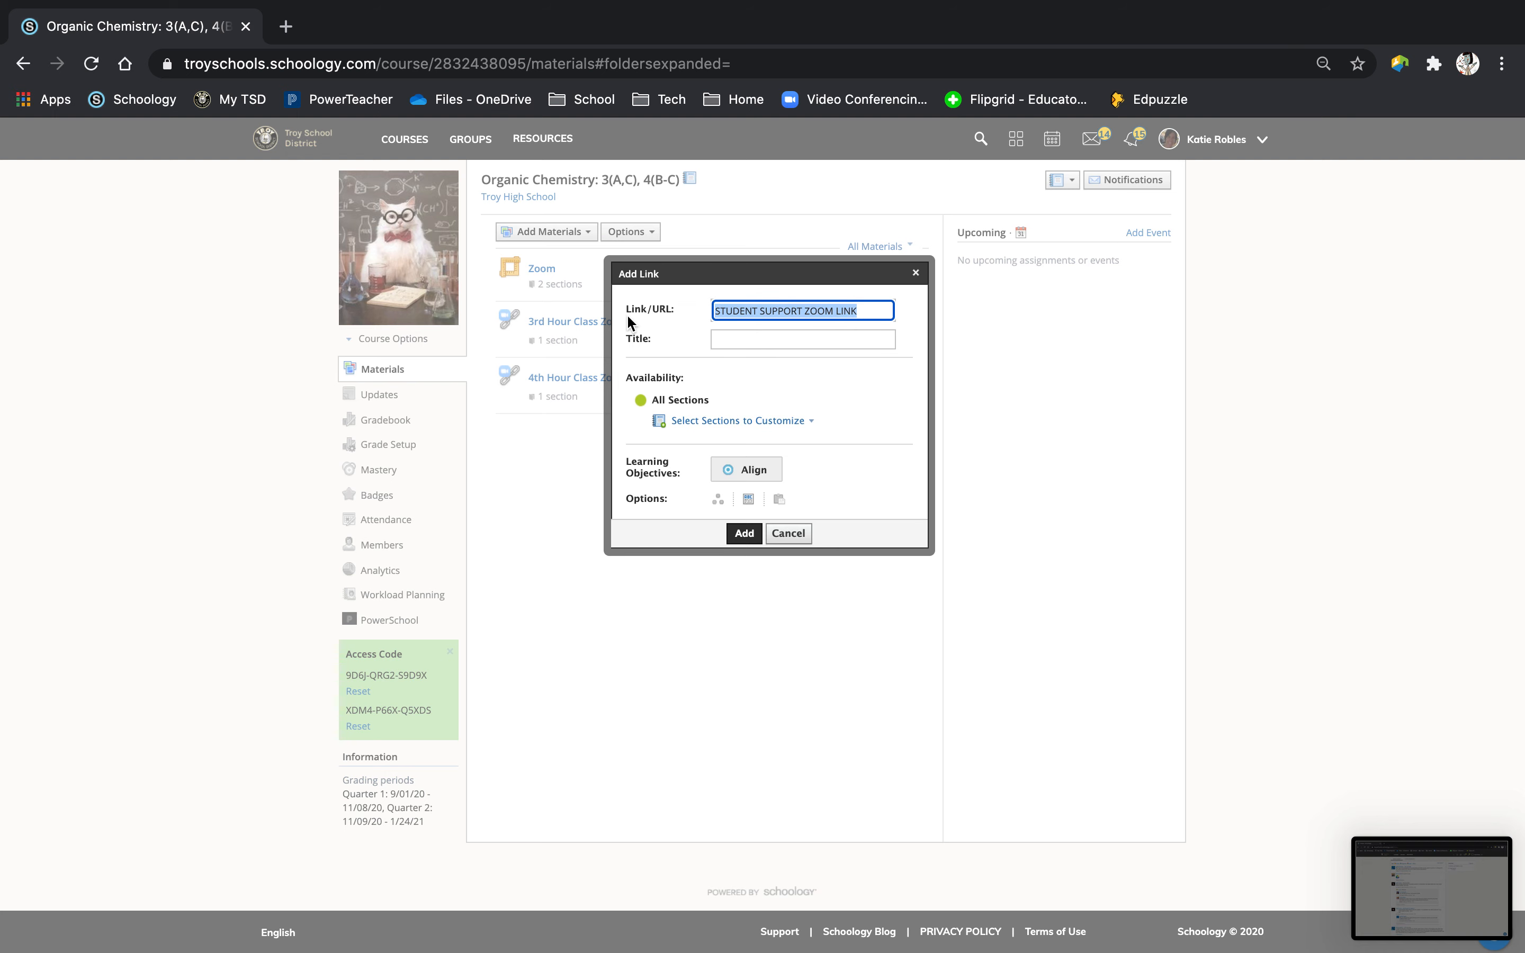
{"action": "key", "text": "BackSpace"}
Use the copied STUDENT SUPPORT join address as the link's URL, title it "STUDENT SUPPORT Zoom", and add it for all sections.
{"action": "right_click", "coordinate": [726, 310]}
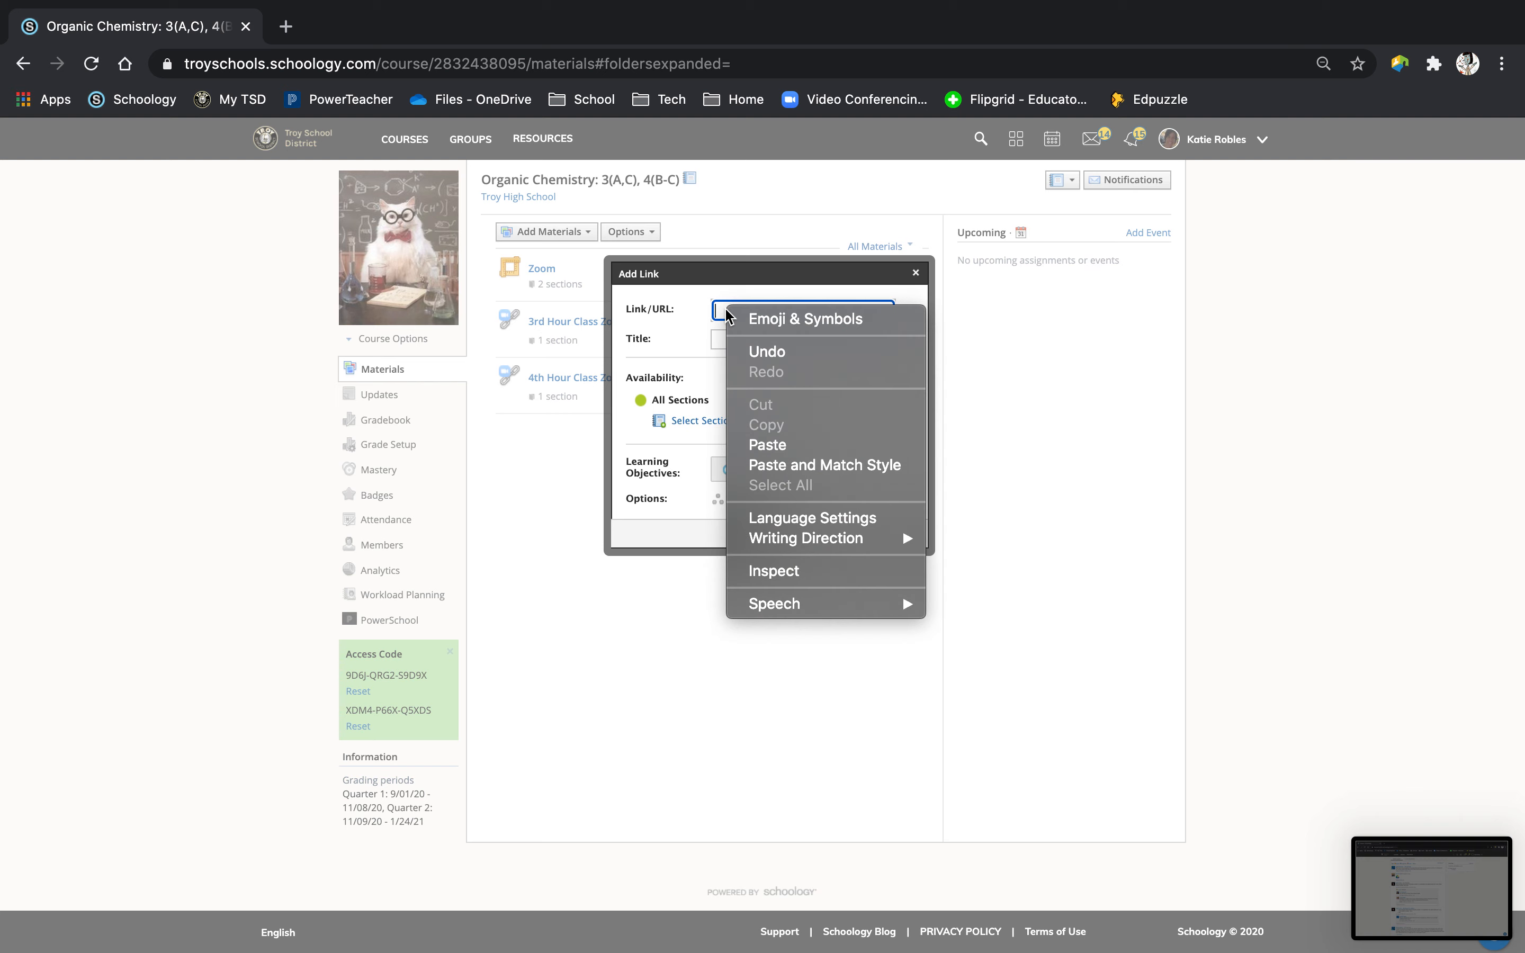
{"action": "left_click", "coordinate": [747, 447]}
{"action": "left_click", "coordinate": [728, 340]}
{"action": "type", "text": "S"}
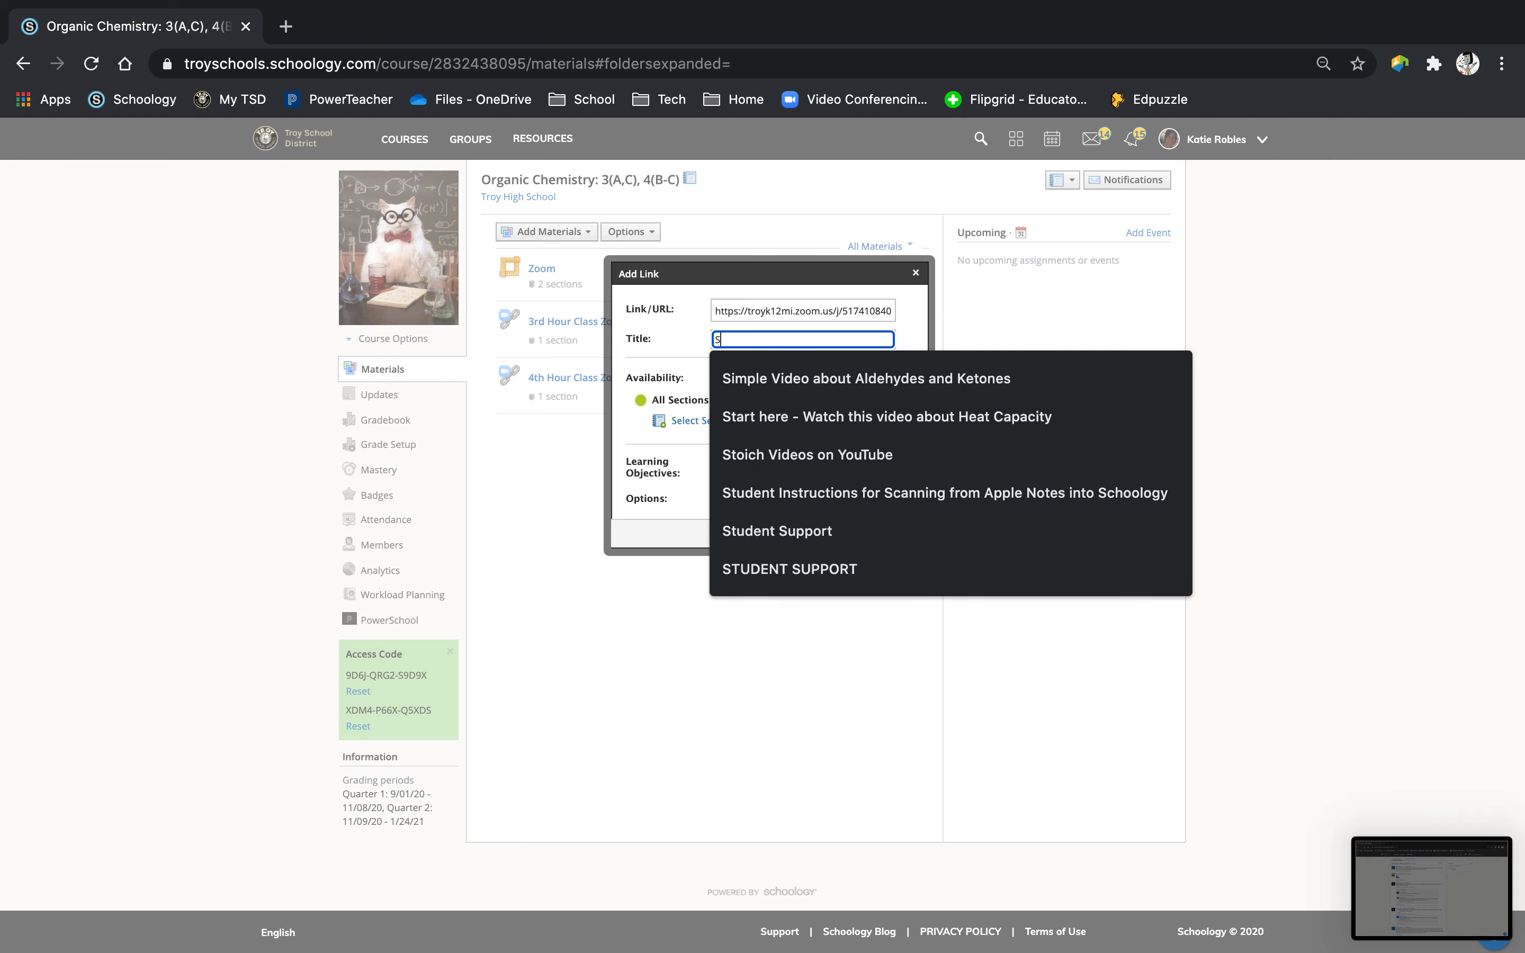
{"action": "type", "text": "tu"}
{"action": "left_click", "coordinate": [755, 489]}
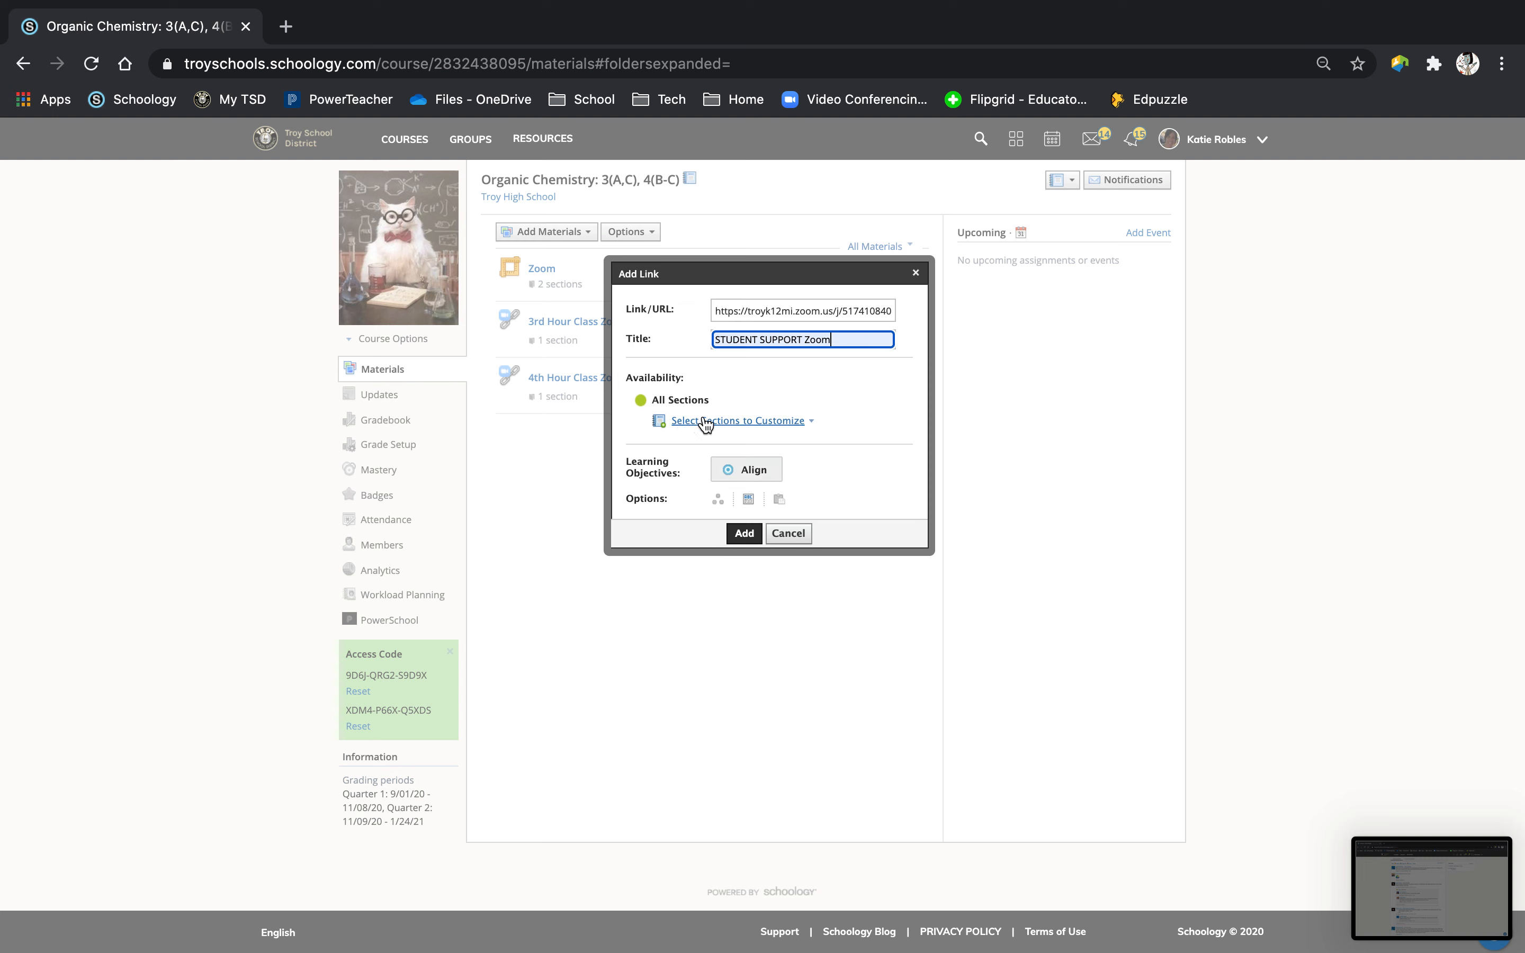
{"action": "left_click", "coordinate": [742, 534]}
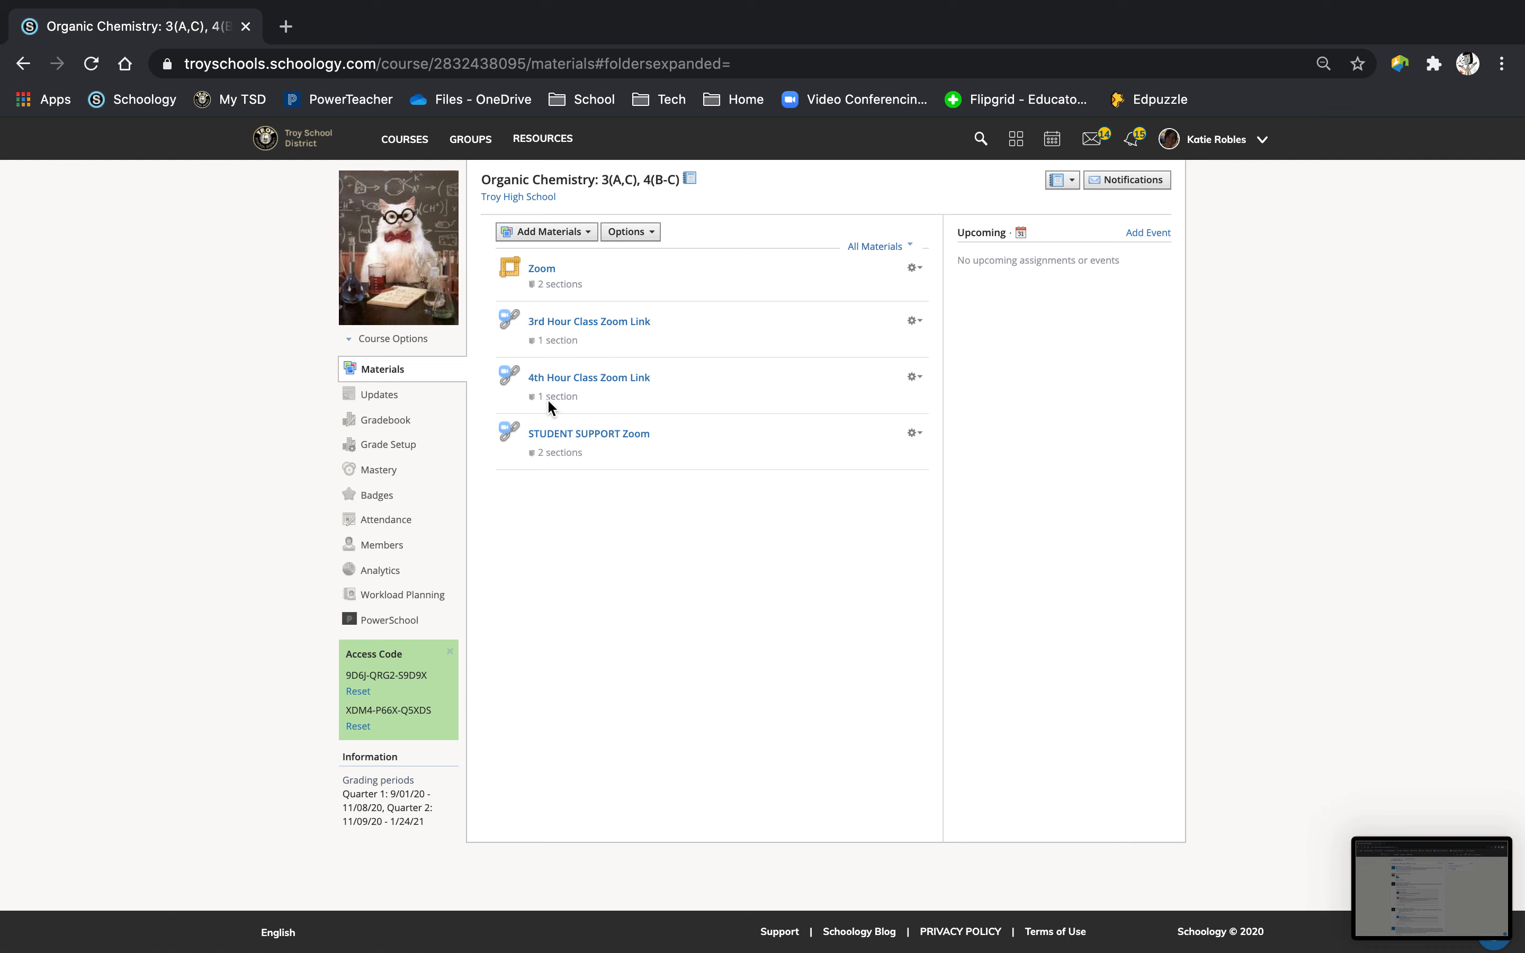
Move the Zoom tool to the end of the course materials, below the STUDENT SUPPORT Zoom link.
{"action": "mouse_move", "coordinate": [565, 348]}
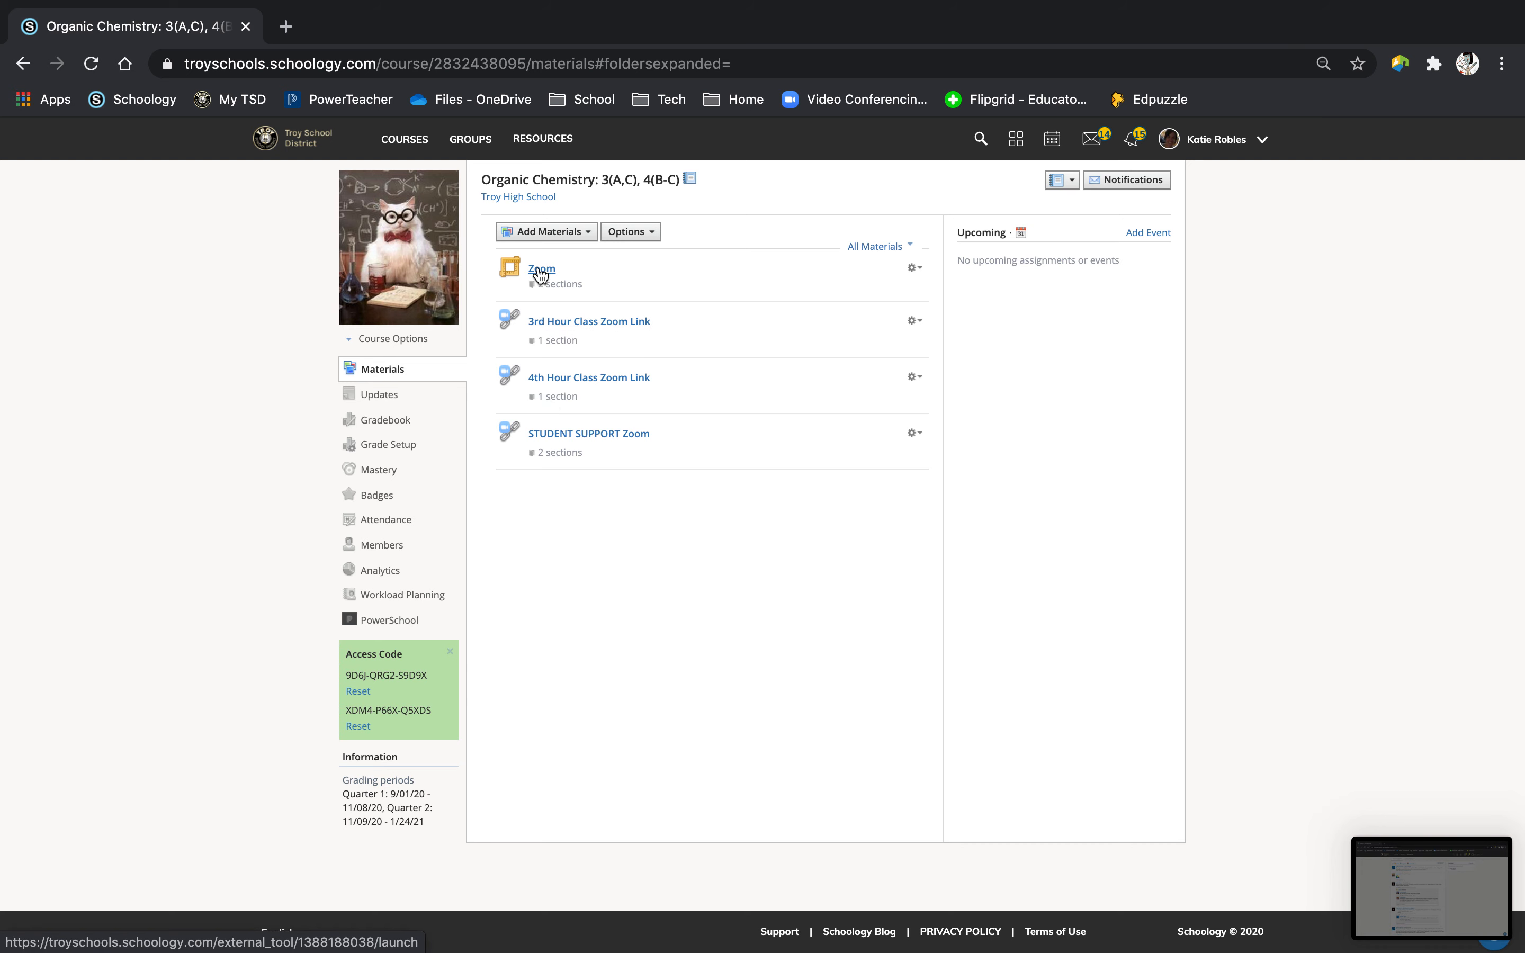
{"action": "left_click_drag", "start_coordinate": [537, 269], "coordinate": [541, 542]}
{"action": "left_click", "coordinate": [829, 581]}
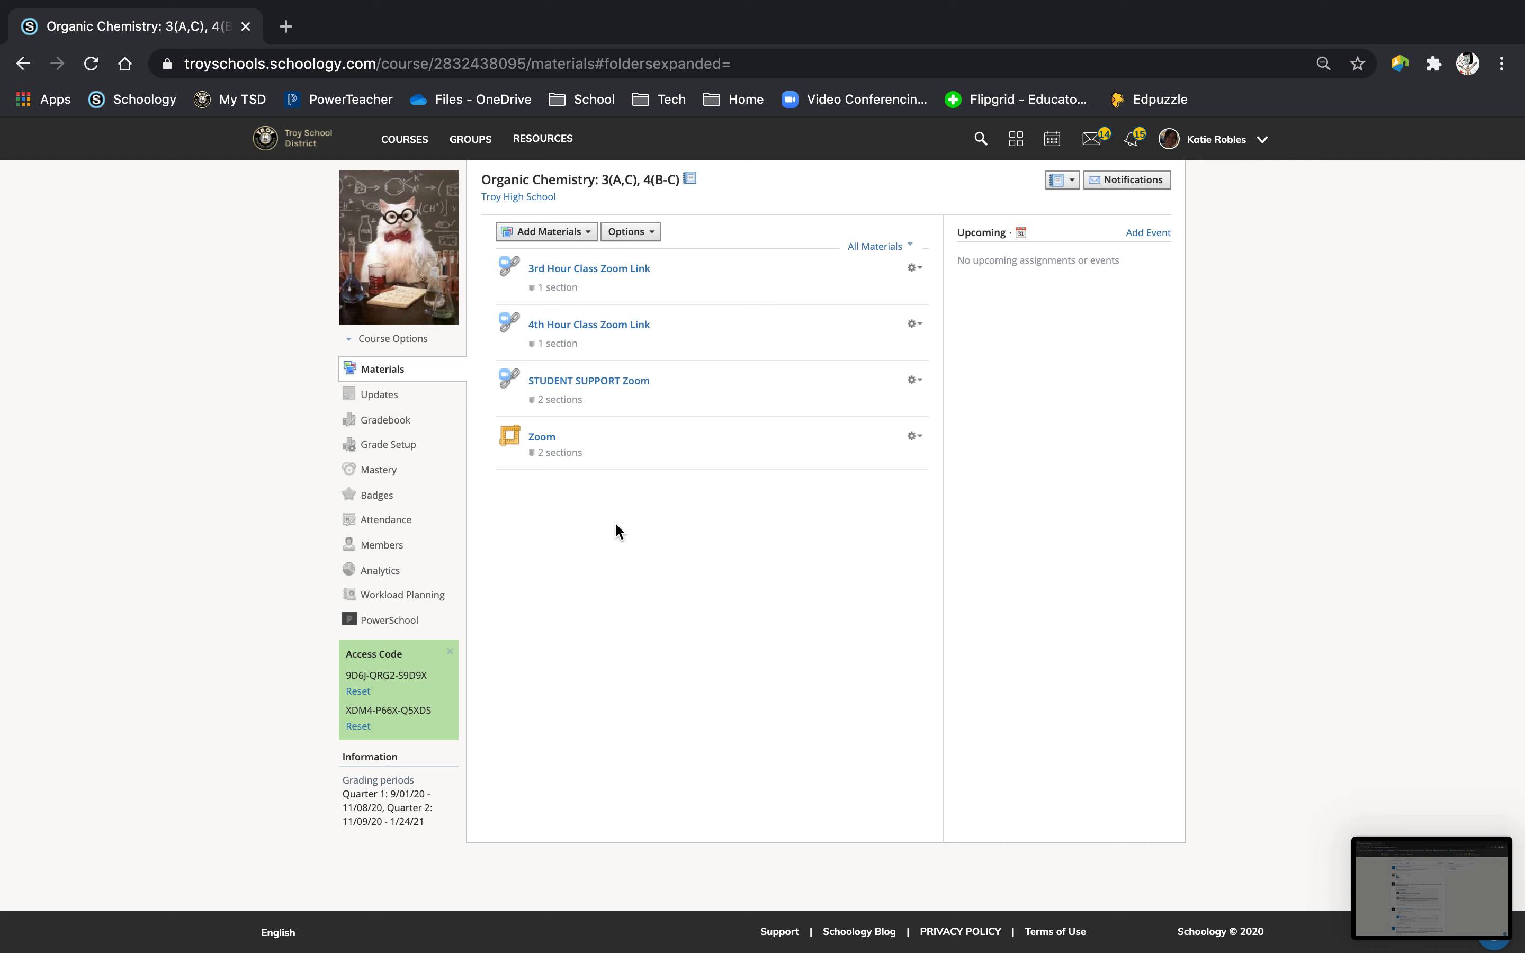
Review the upcoming meetings and cloud recordings in the Zoom tool, and return to the course materials.
{"action": "left_click", "coordinate": [539, 436]}
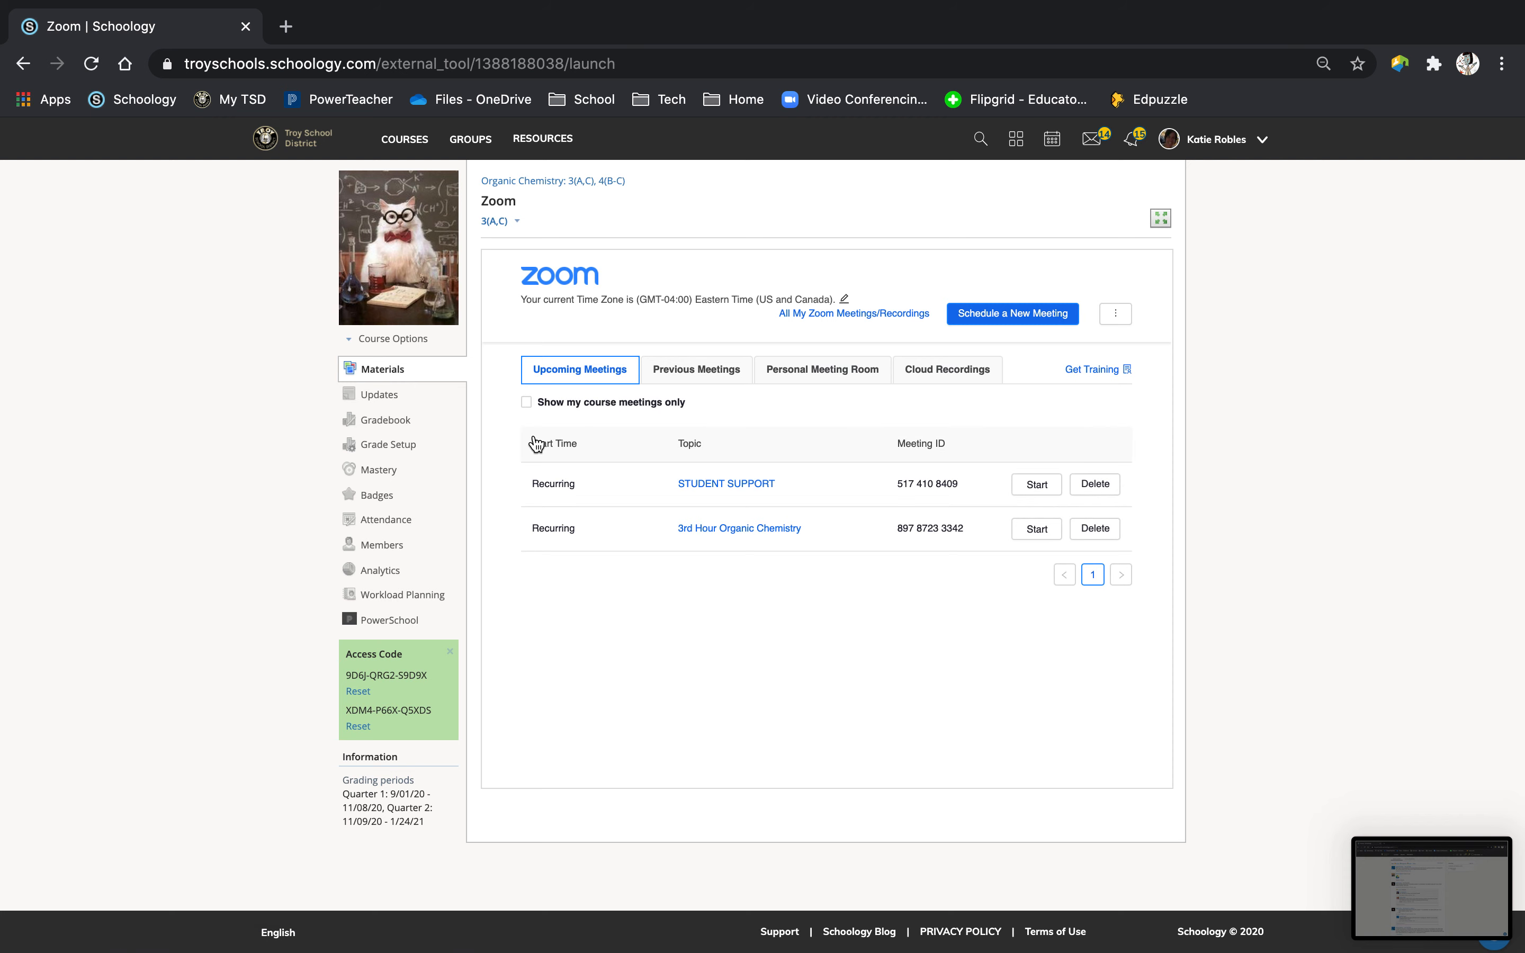
{"action": "left_click", "coordinate": [952, 372]}
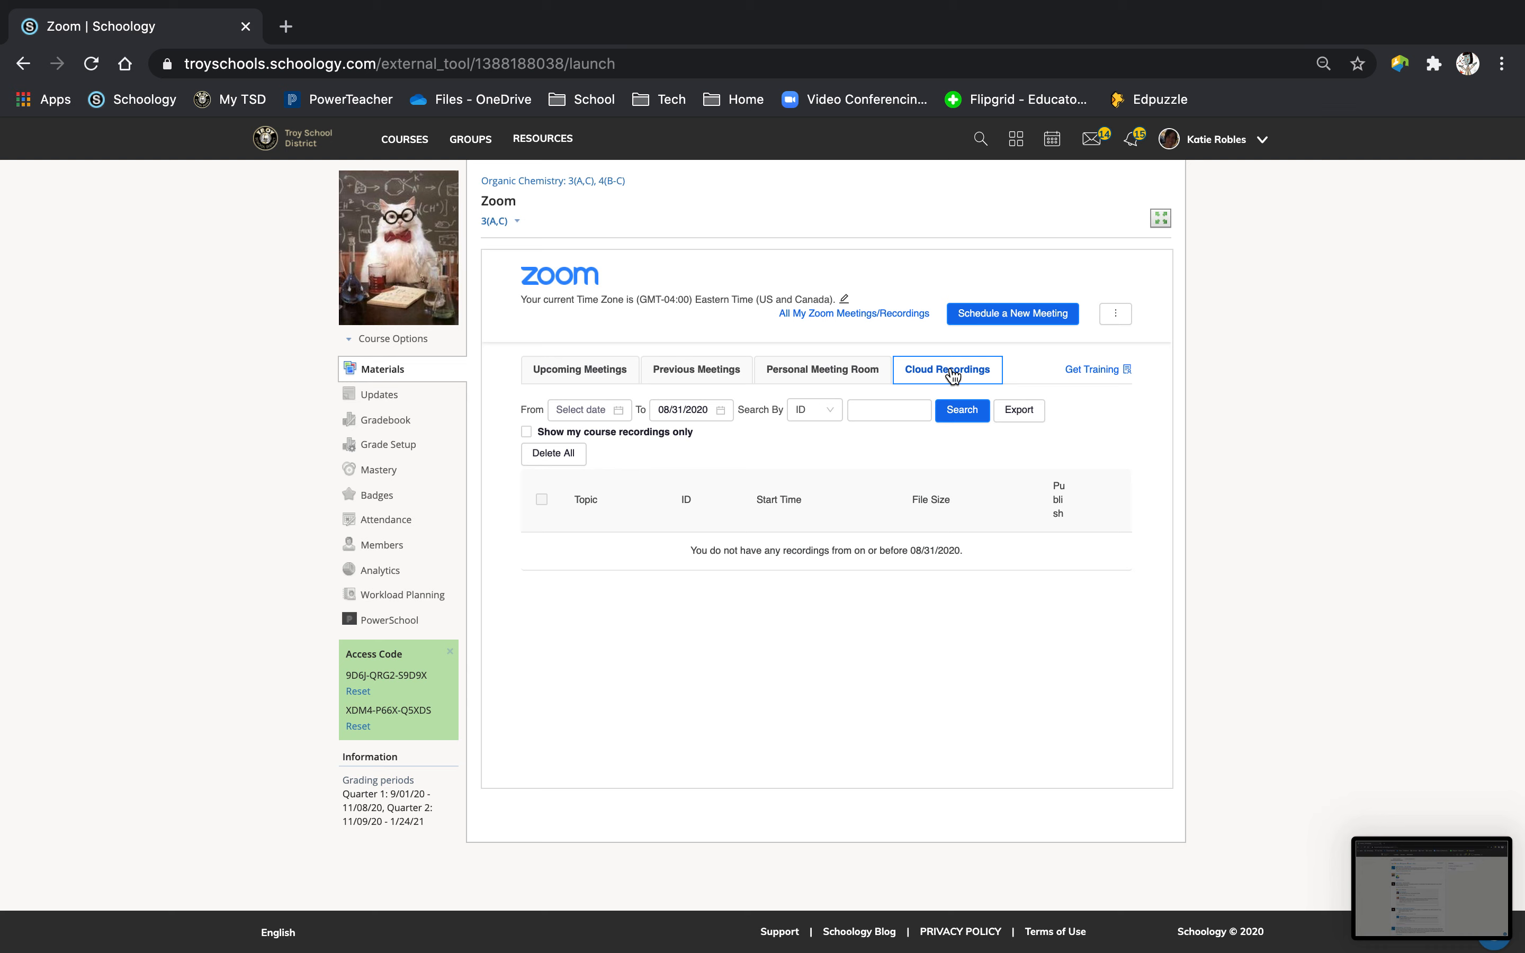
{"action": "left_click", "coordinate": [574, 378]}
{"action": "left_click", "coordinate": [394, 377]}
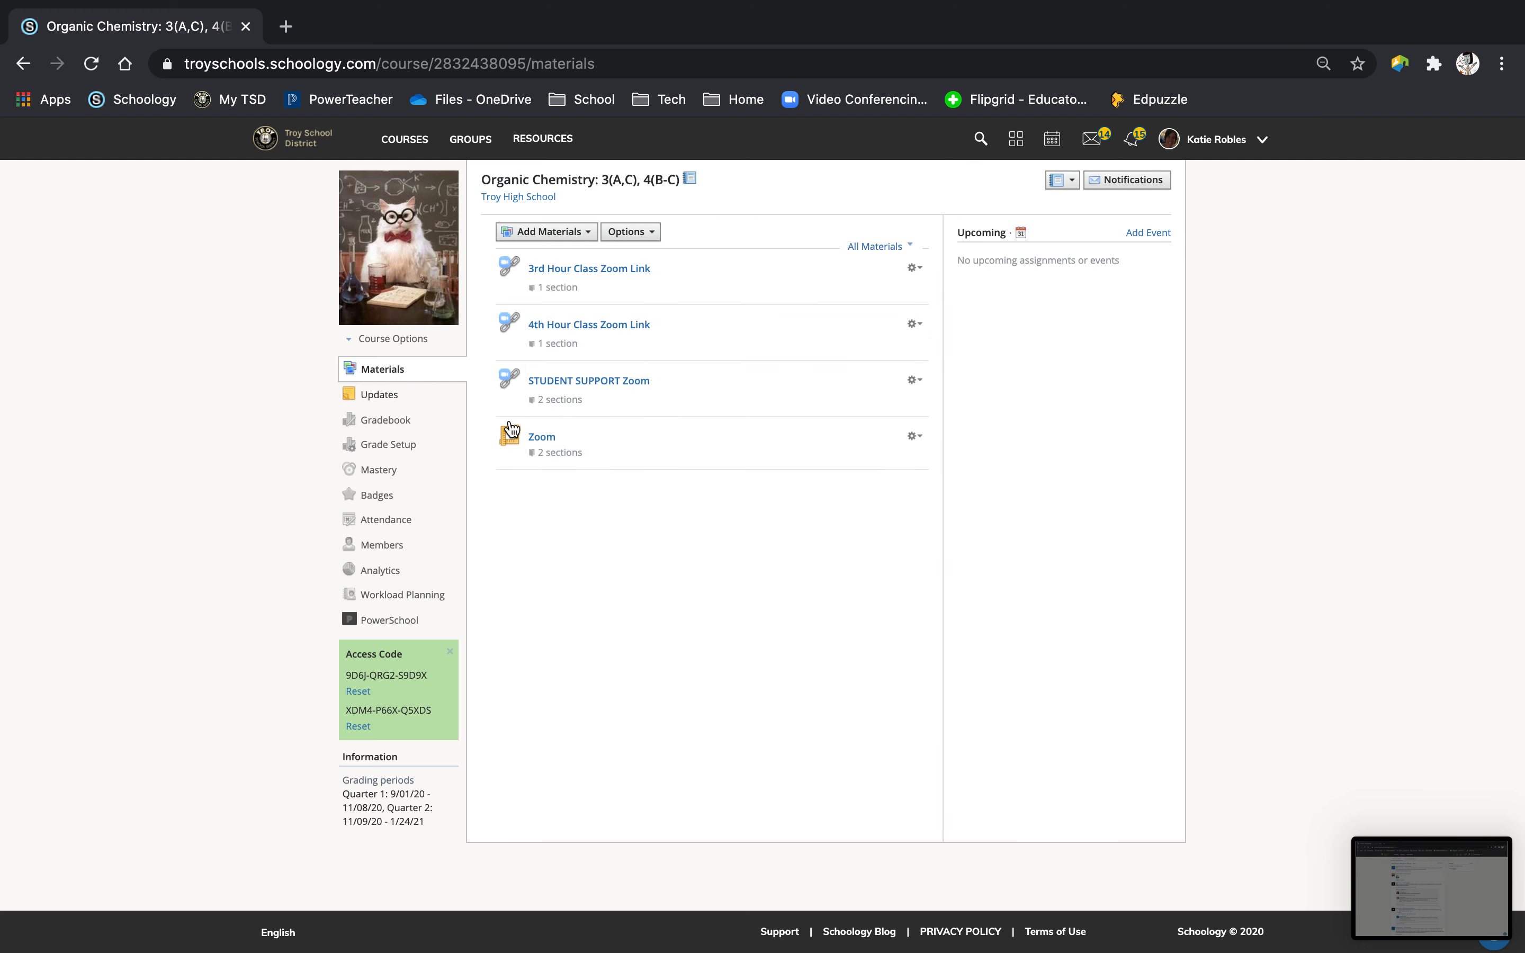
{"action": "left_click", "coordinate": [551, 441]}
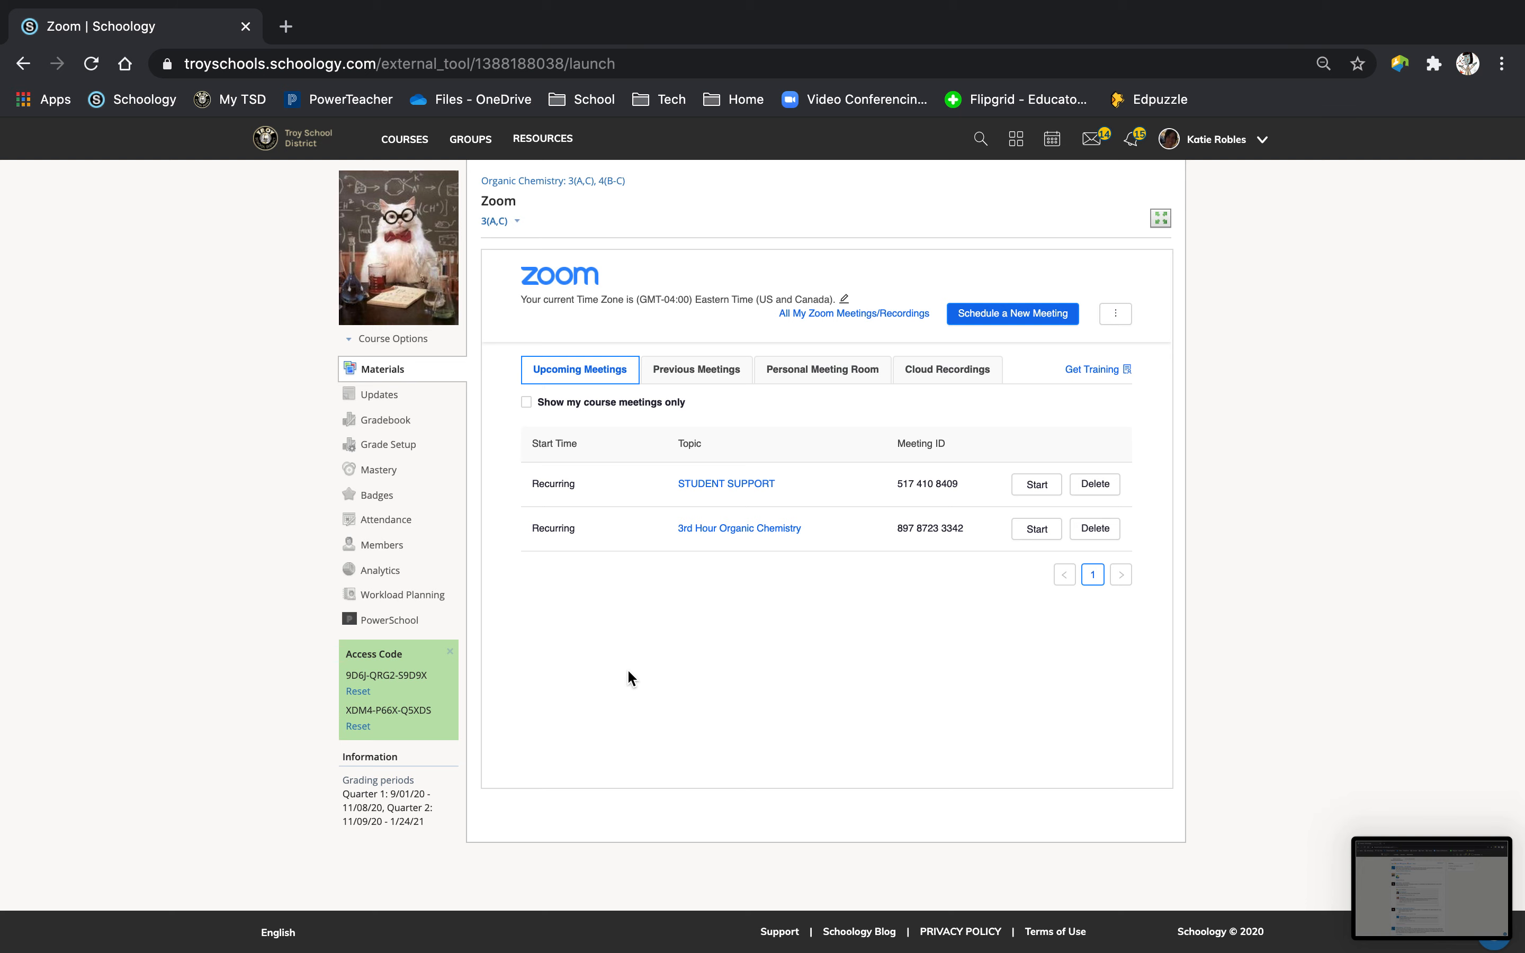
{"action": "left_click", "coordinate": [393, 373]}
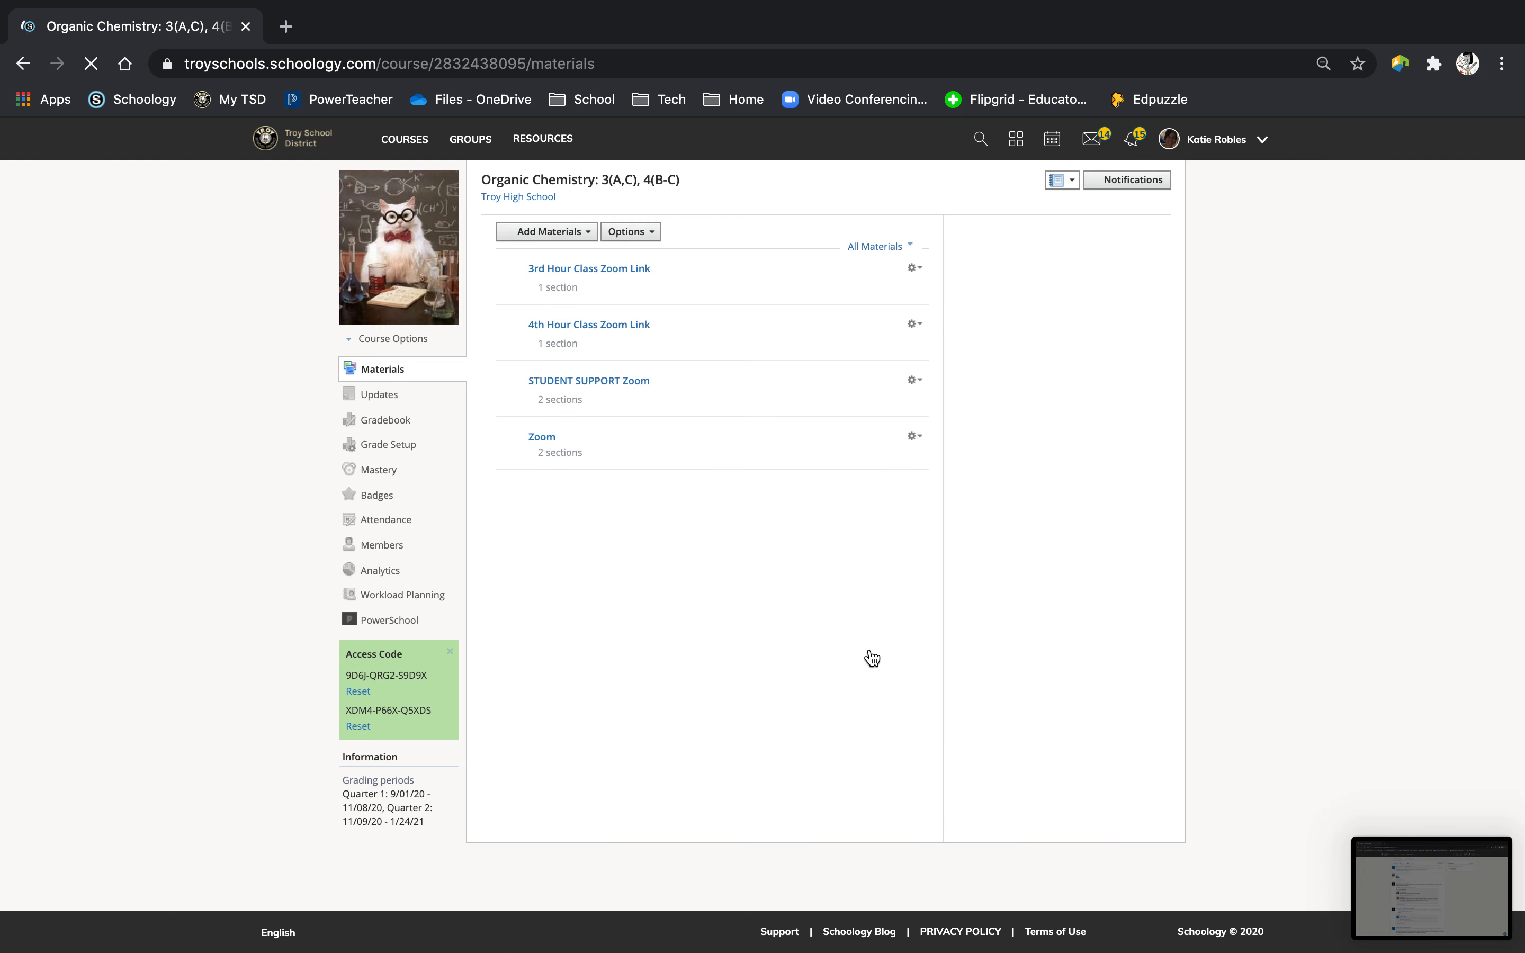